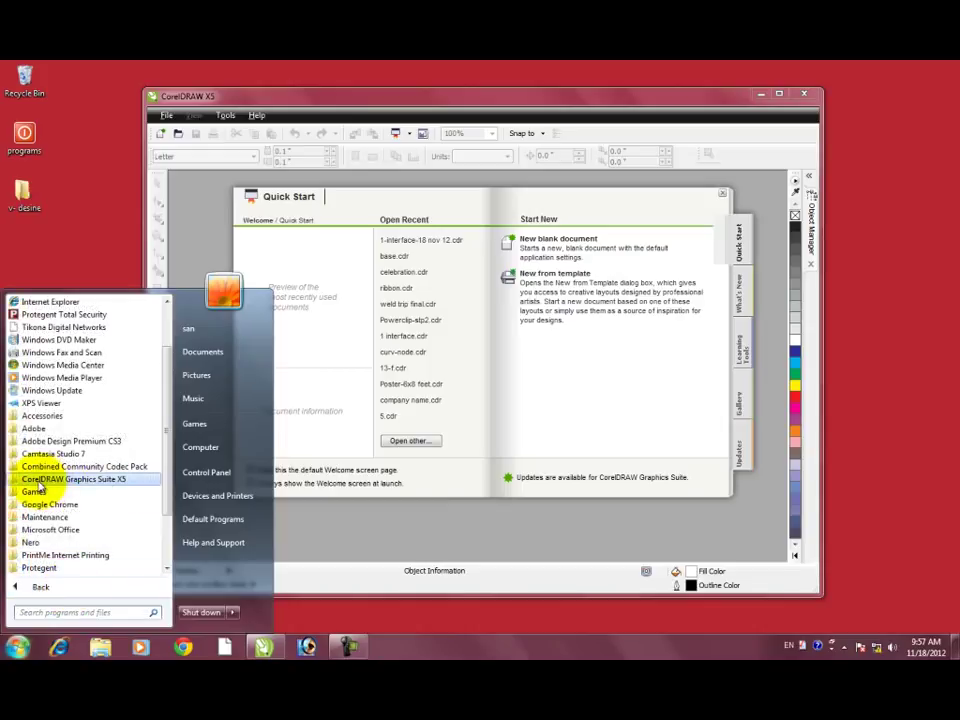
- Create a desktop shortcut for CorelDRAW X5 from its program folder in the installed programs list
{"action": "left_click", "coordinate": [97, 481]}
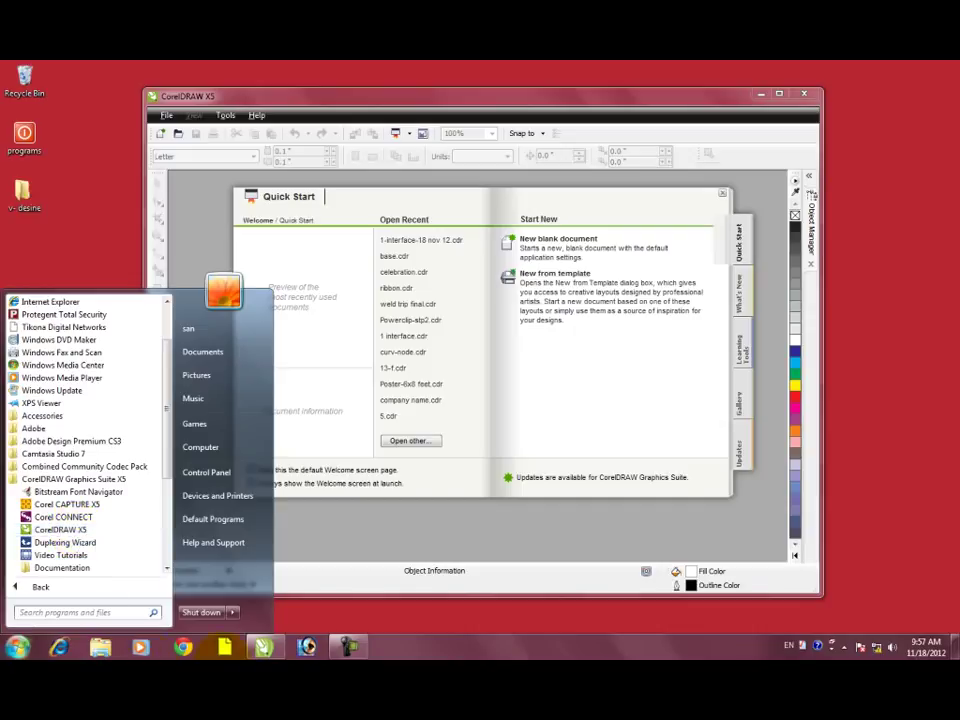
{"action": "right_click", "coordinate": [86, 533]}
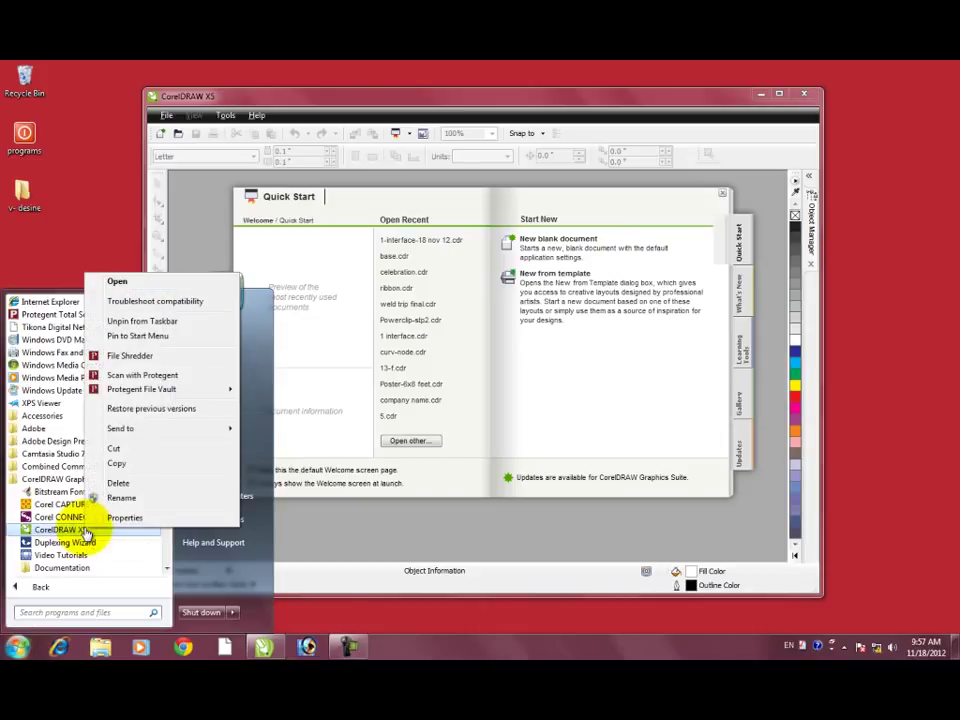
{"action": "mouse_move", "coordinate": [115, 430]}
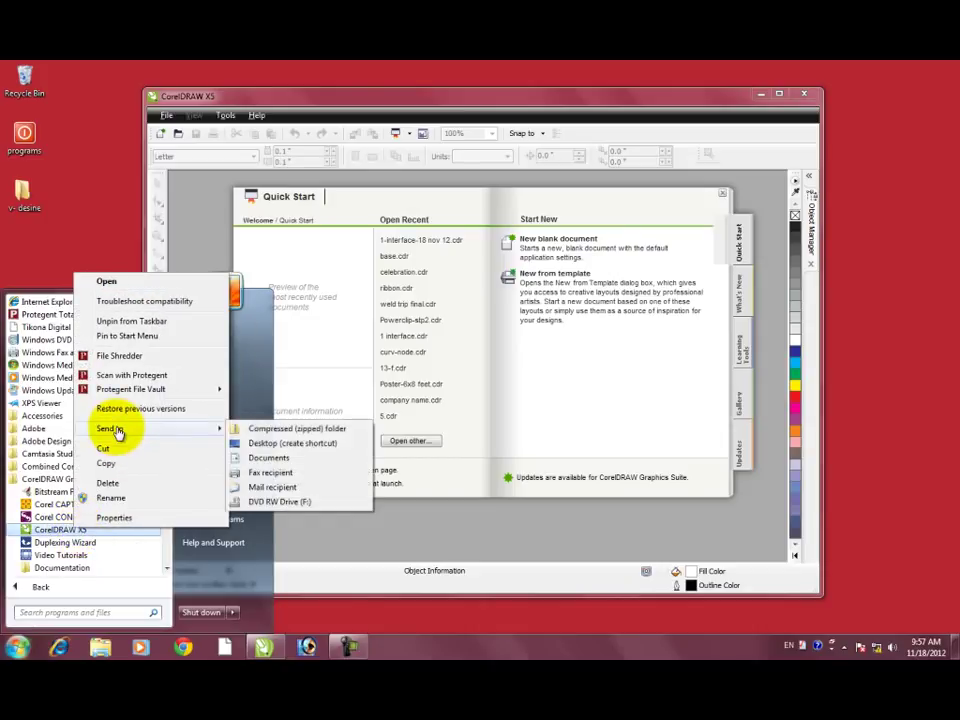
{"action": "left_click", "coordinate": [302, 445]}
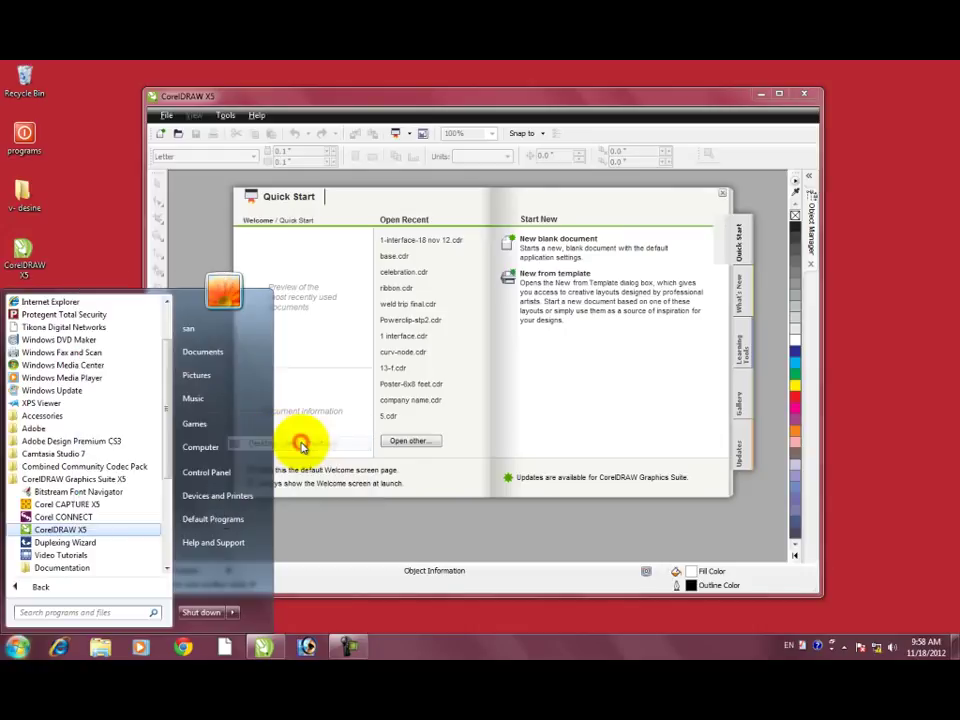
- Launch CorelDRAW X5 from its desktop shortcut
{"action": "left_click", "coordinate": [24, 255]}
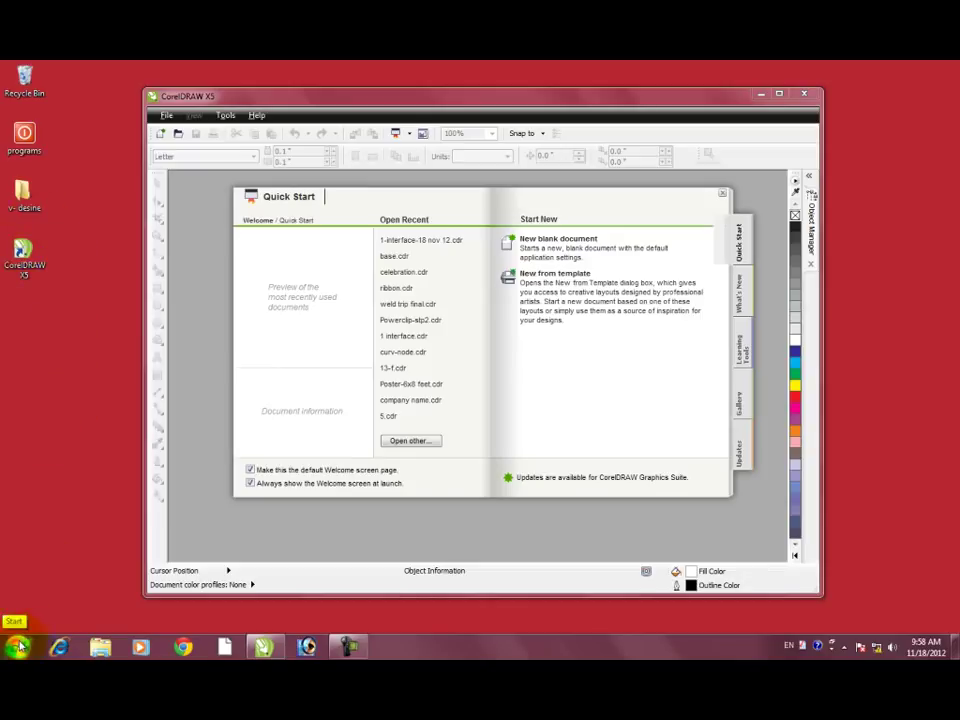
{"action": "left_click", "coordinate": [25, 260]}
{"action": "double_click", "coordinate": [28, 272]}
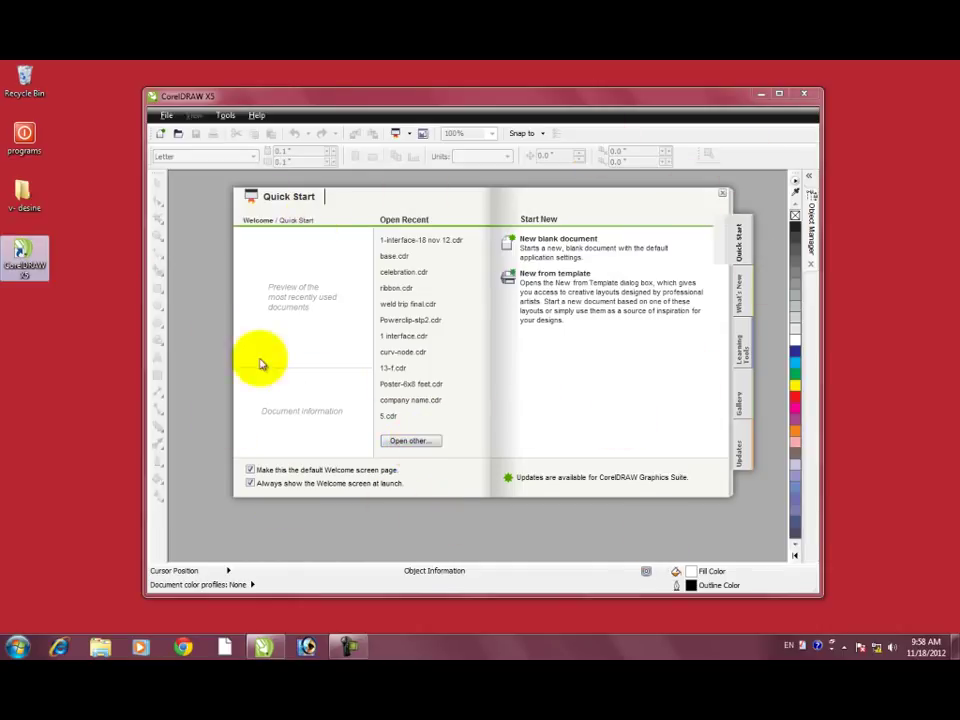
- Turn off the option to always show the Welcome screen at launch, and close the Welcome screen
{"action": "left_click", "coordinate": [250, 484]}
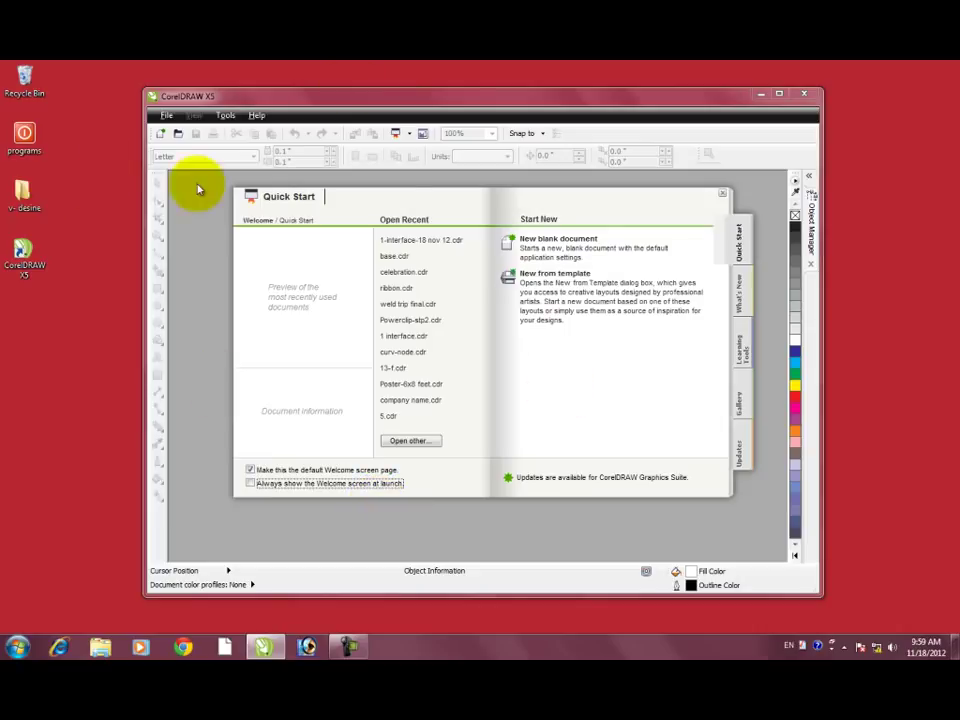
{"action": "left_click", "coordinate": [725, 197]}
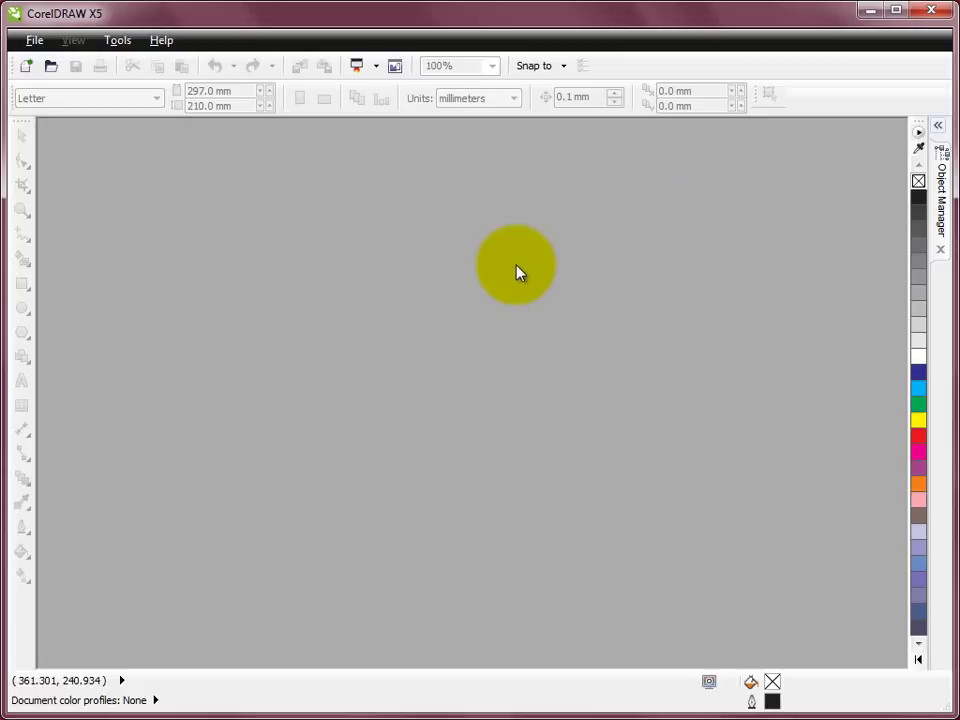
- Start a new document named san-1 with the CorelDRAW default preset destination
{"action": "left_click", "coordinate": [27, 41]}
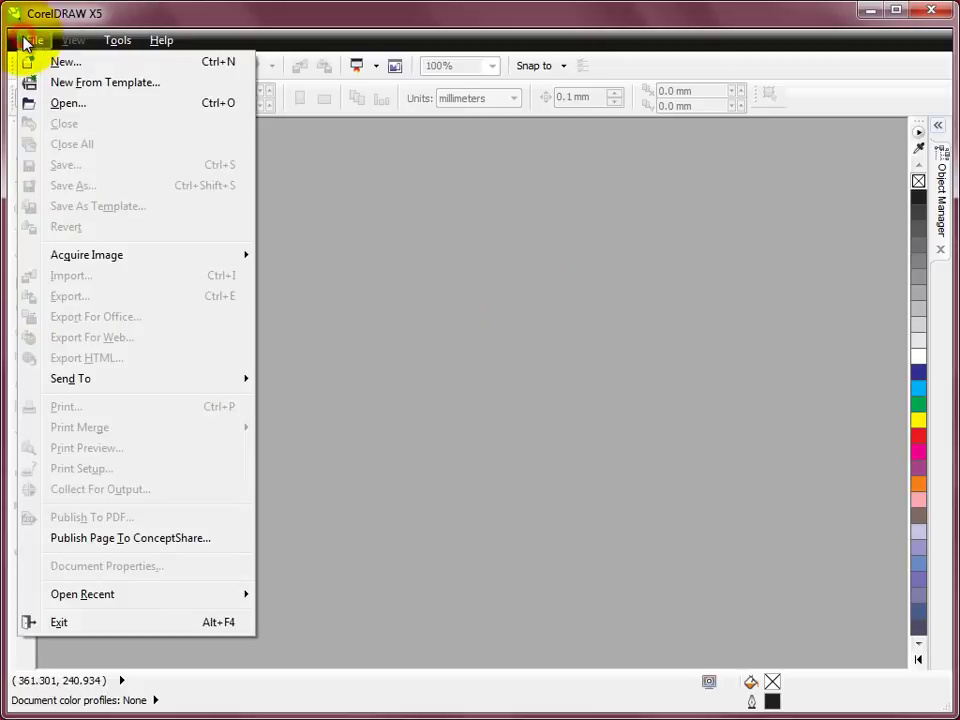
{"action": "left_click", "coordinate": [116, 66]}
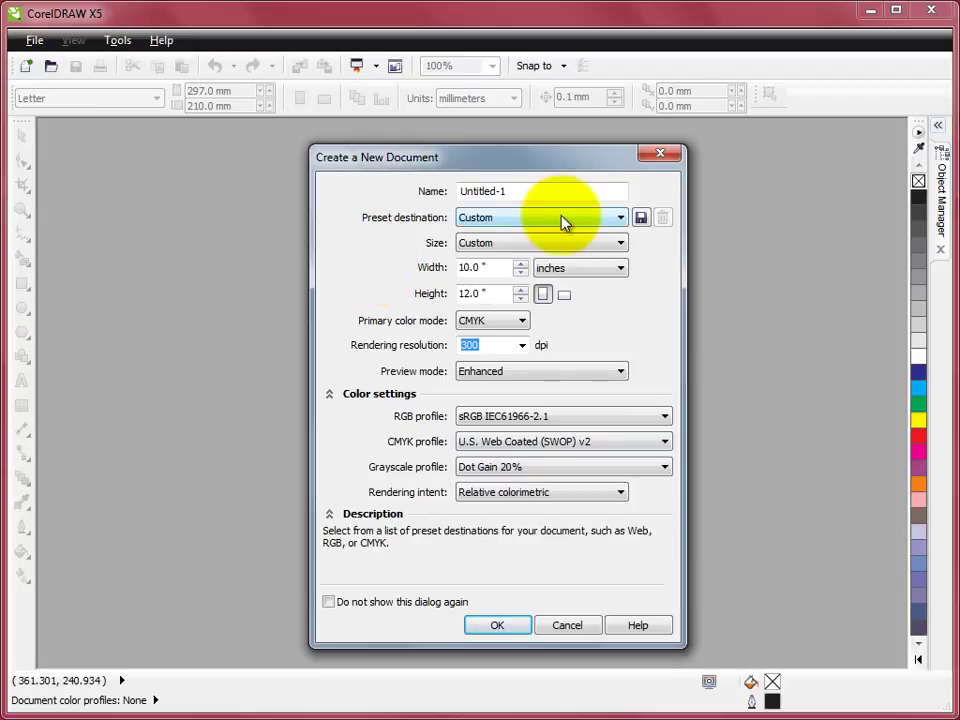
{"action": "left_click", "coordinate": [498, 191]}
{"action": "double_click", "coordinate": [494, 191]}
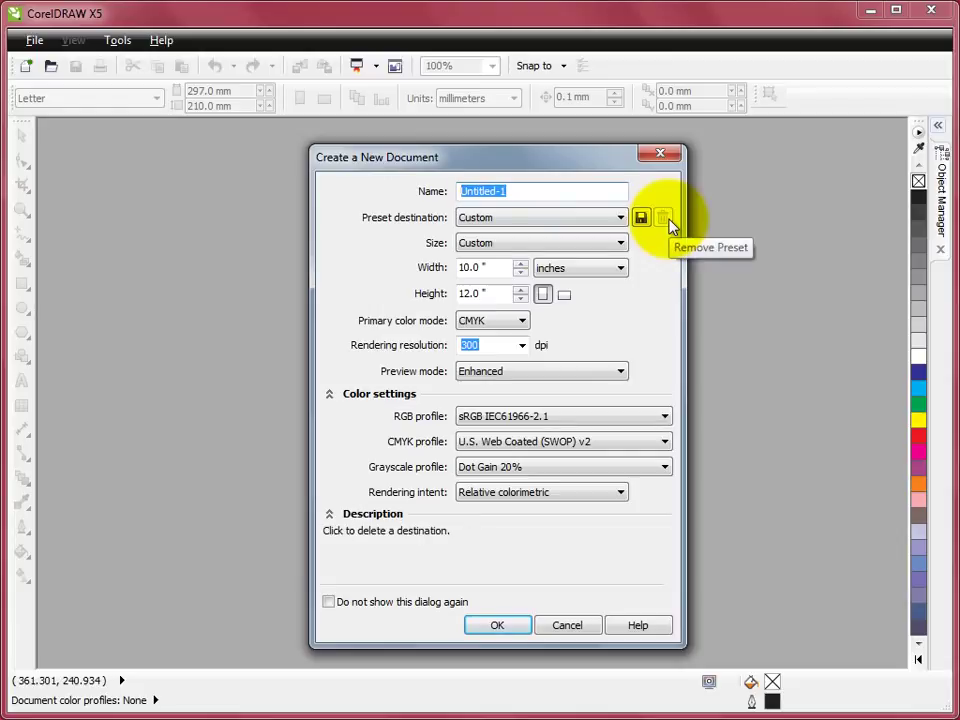
{"action": "type", "text": "san"}
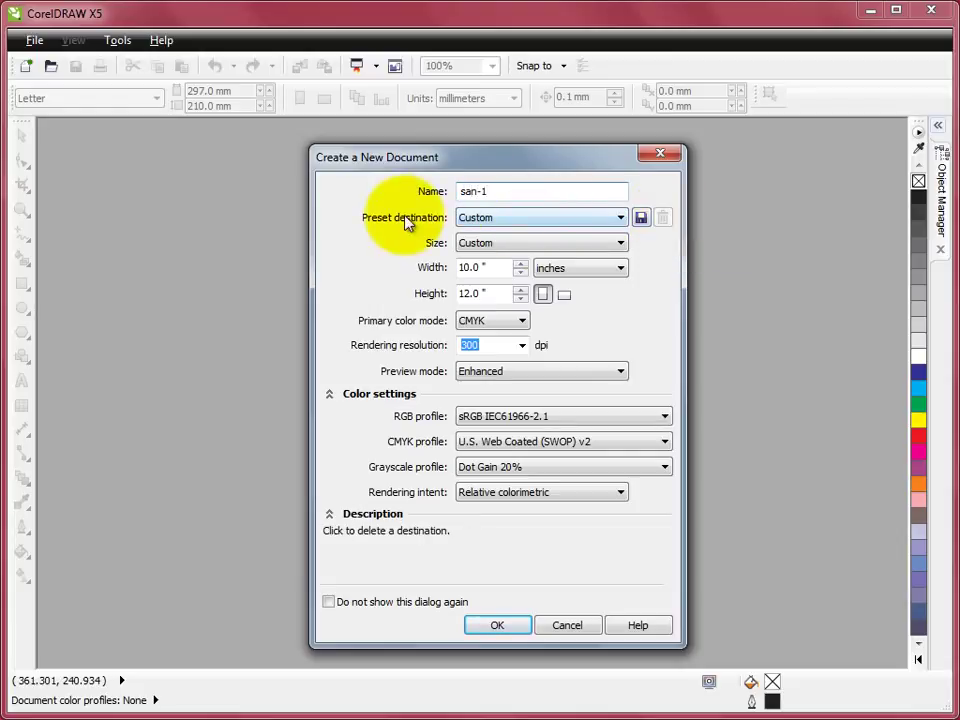
{"action": "left_click", "coordinate": [620, 218]}
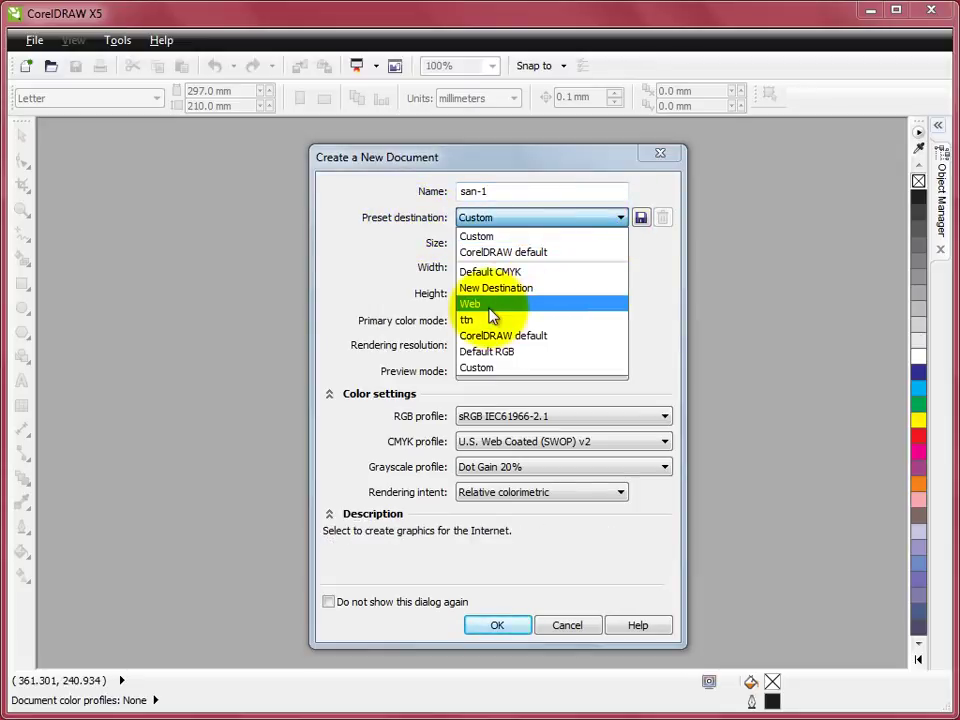
{"action": "left_click", "coordinate": [529, 256]}
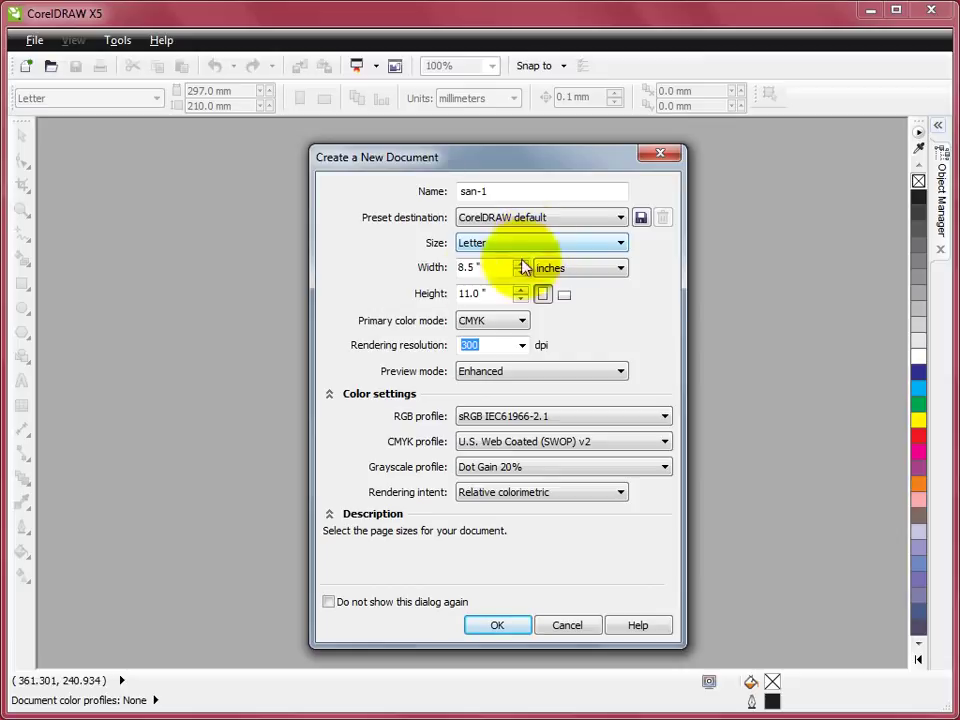
- Set the new document's page to 12 inches wide and 15.5 inches high, and switch it to landscape orientation
{"action": "left_click", "coordinate": [476, 268]}
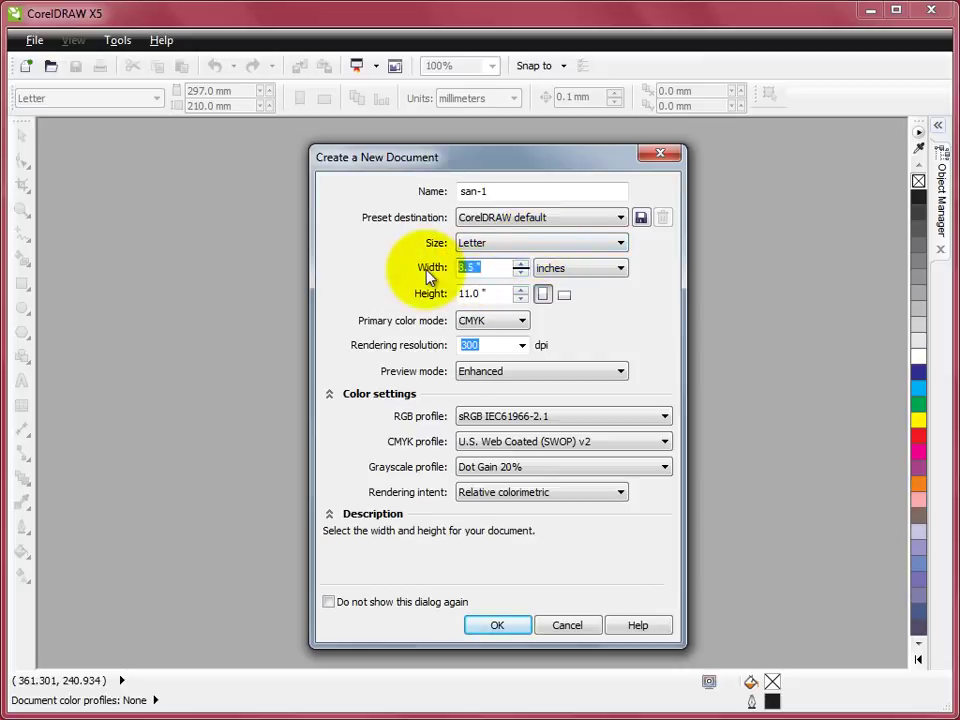
{"action": "type", "text": "12"}
{"action": "left_click", "coordinate": [497, 293]}
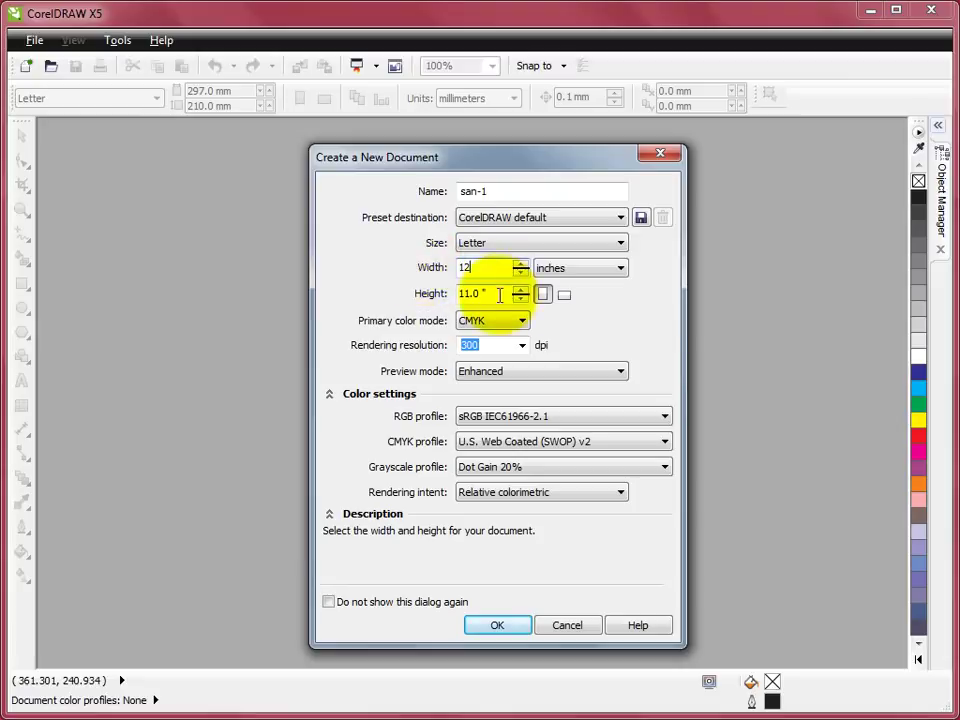
{"action": "type", "text": "15.5"}
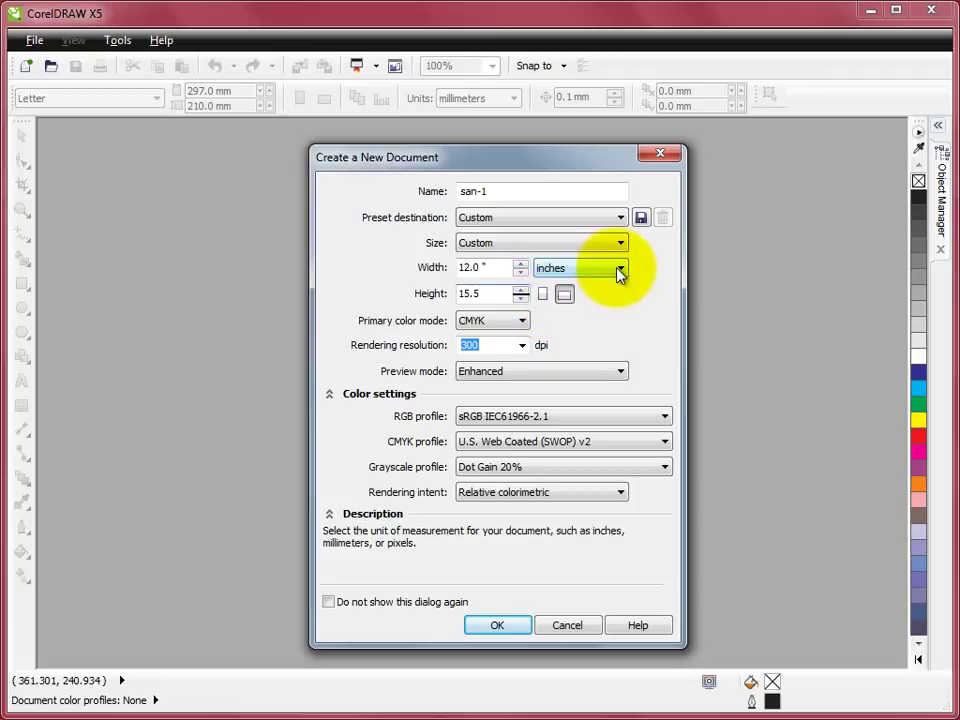
{"action": "left_click", "coordinate": [619, 272]}
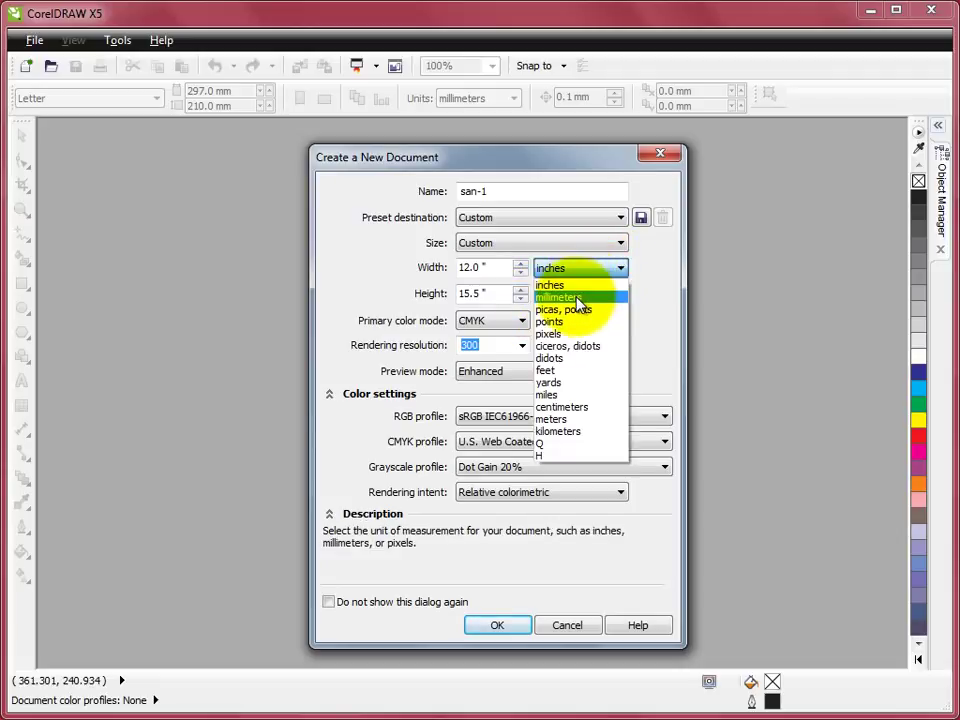
{"action": "left_click", "coordinate": [572, 286]}
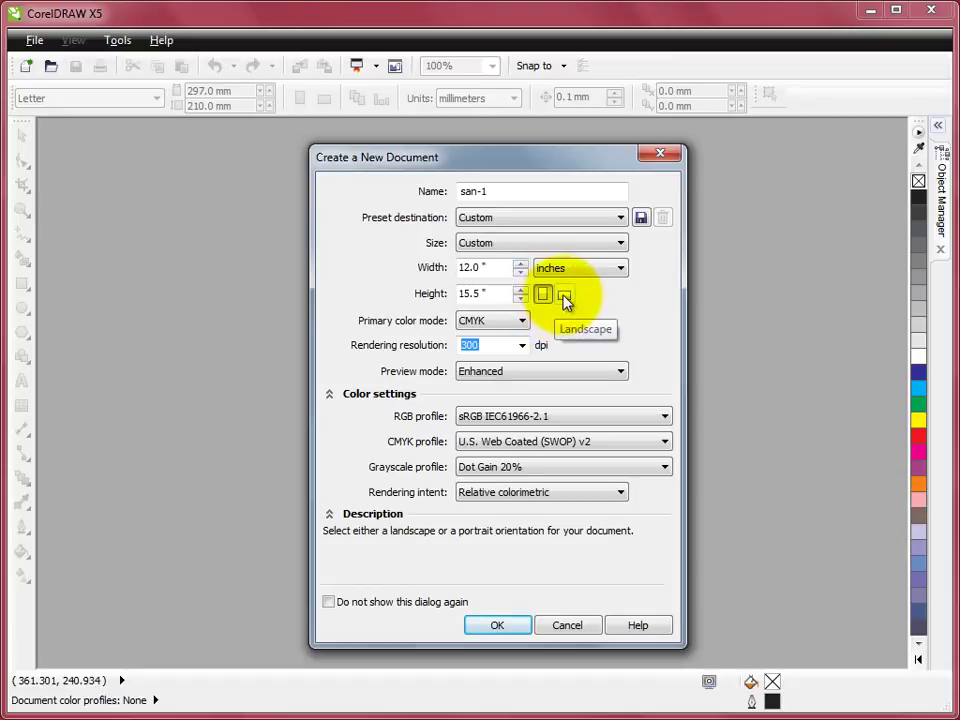
{"action": "left_click", "coordinate": [565, 298]}
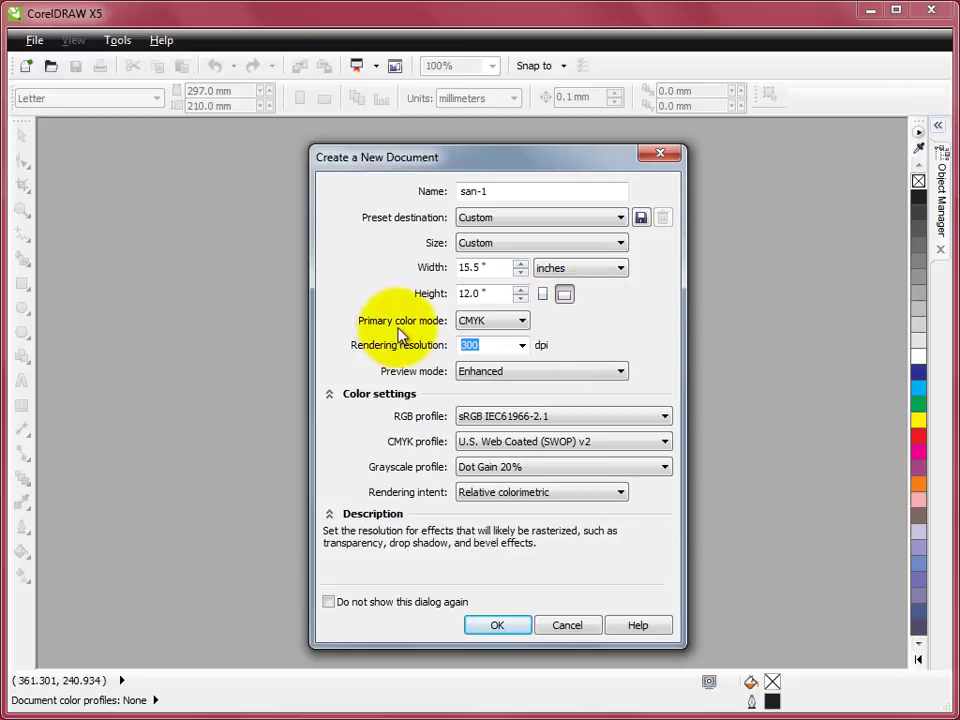
- Review the available primary color modes, the rendering resolution and the preview modes for the new document
{"action": "left_click", "coordinate": [521, 321]}
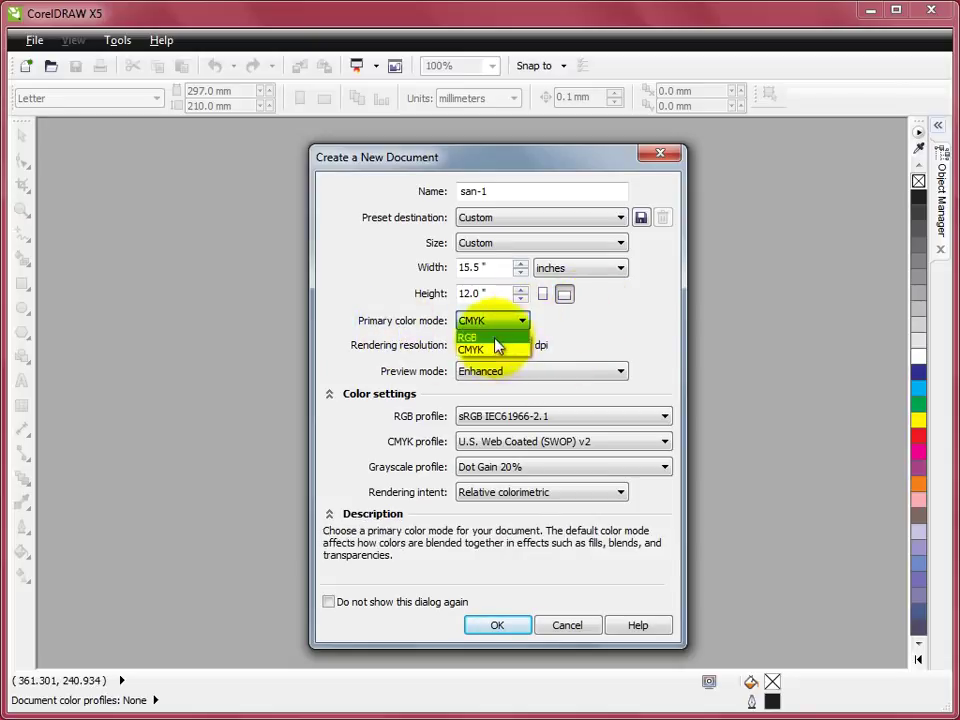
{"action": "left_click", "coordinate": [520, 321]}
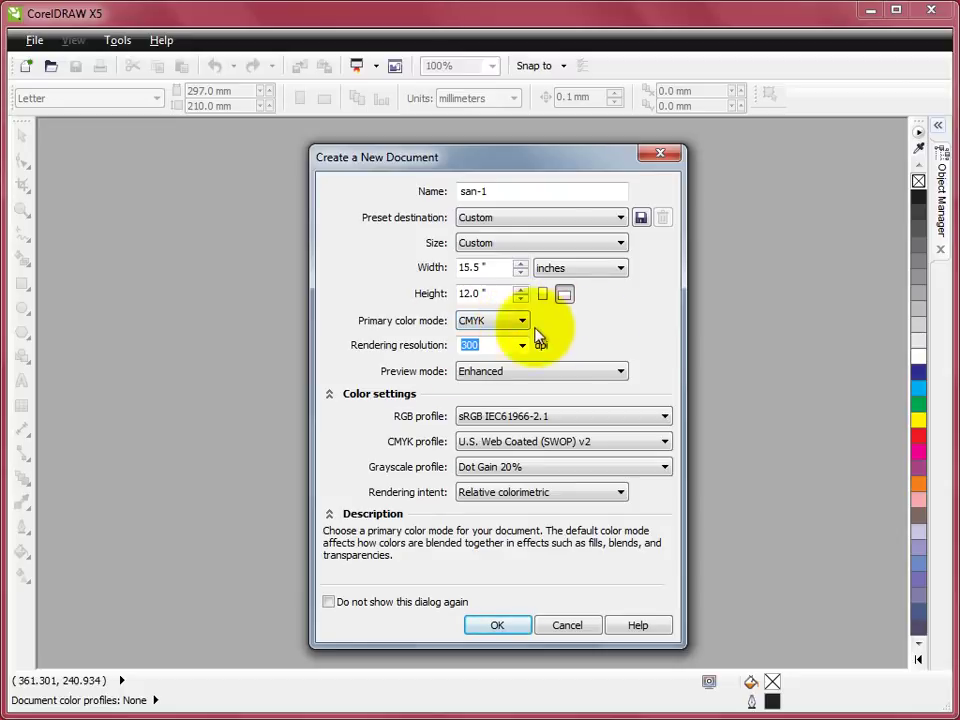
{"action": "left_click", "coordinate": [481, 345]}
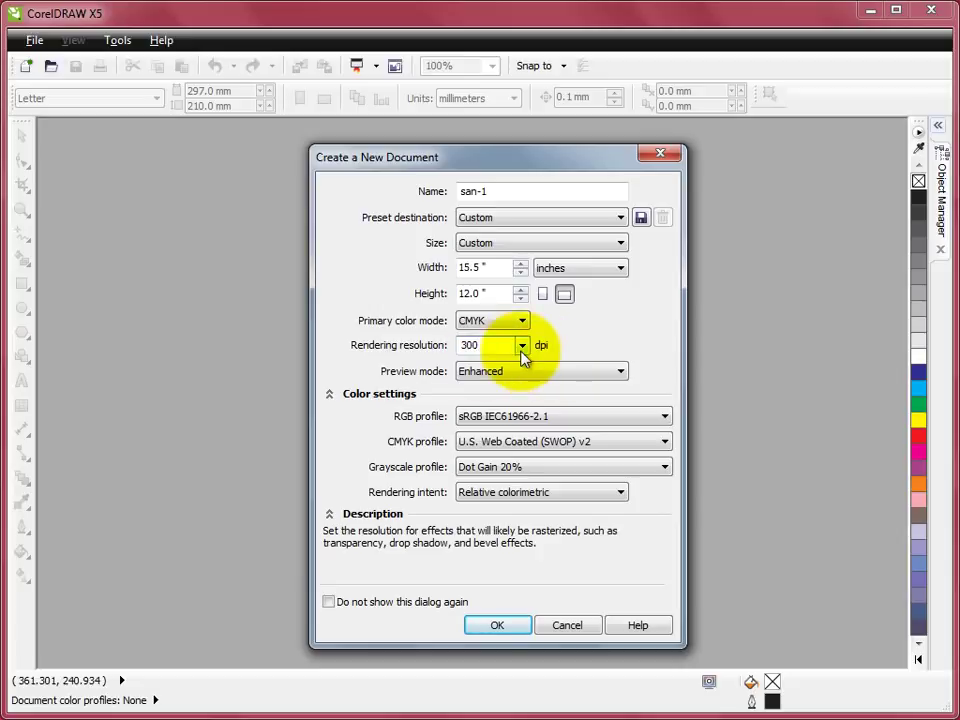
{"action": "key", "text": "Tab"}
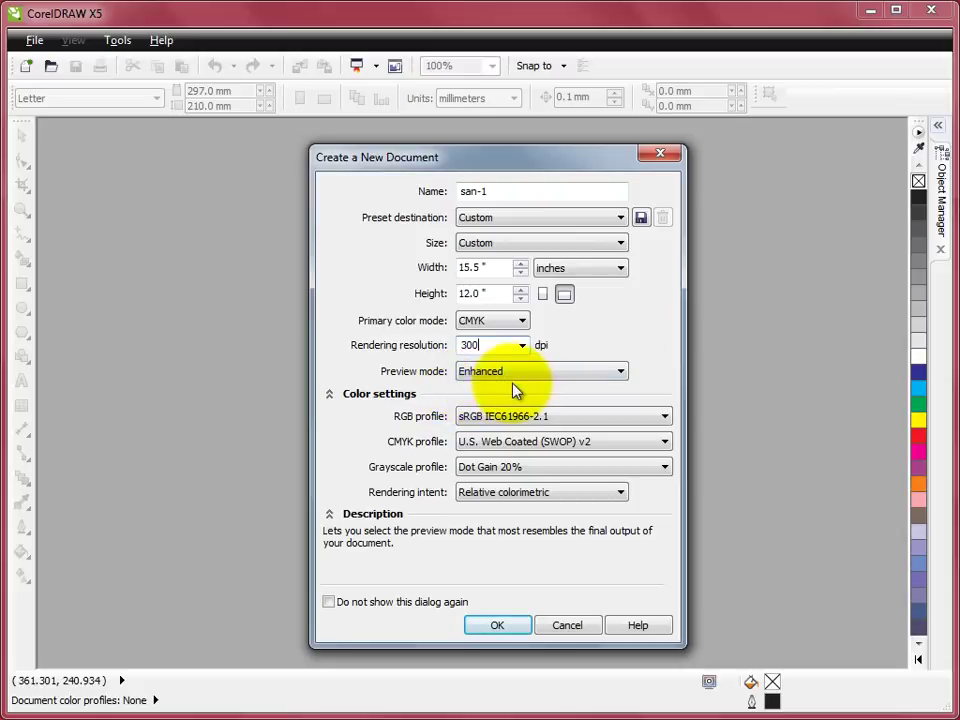
{"action": "left_click", "coordinate": [623, 371]}
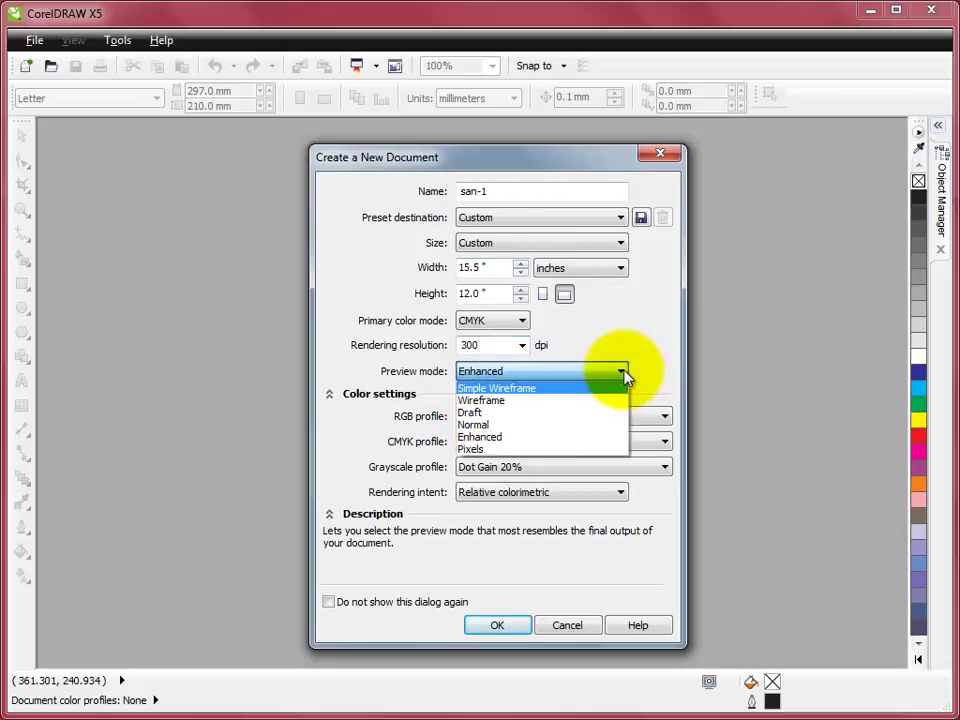
{"action": "left_click", "coordinate": [623, 372]}
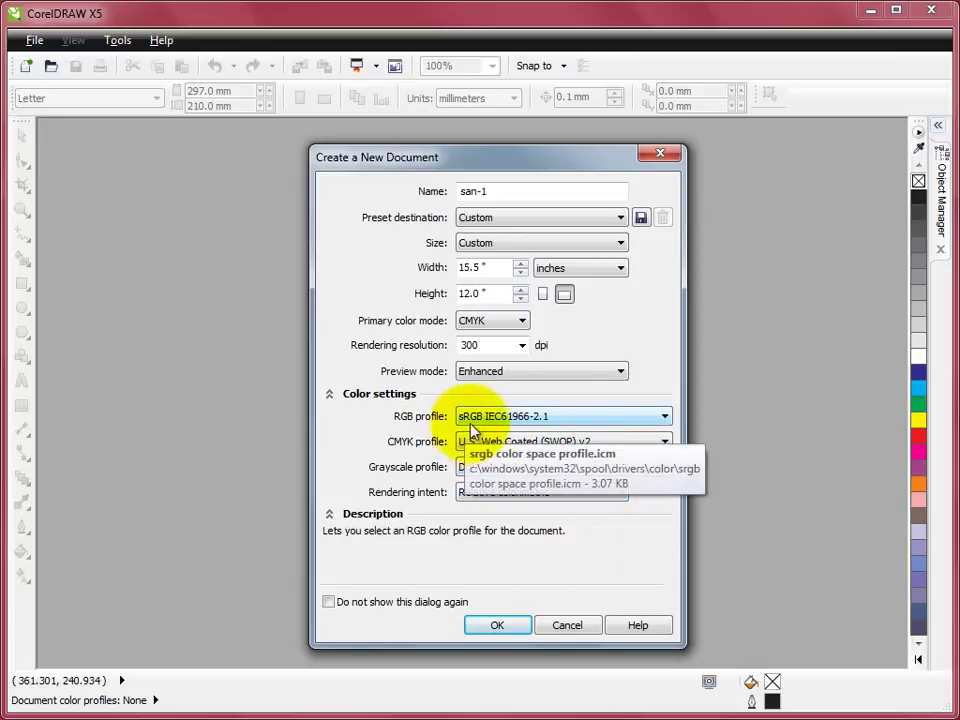
- Set the RGB profile to Adobe RGB (1998) and create the document
{"action": "left_click", "coordinate": [574, 417]}
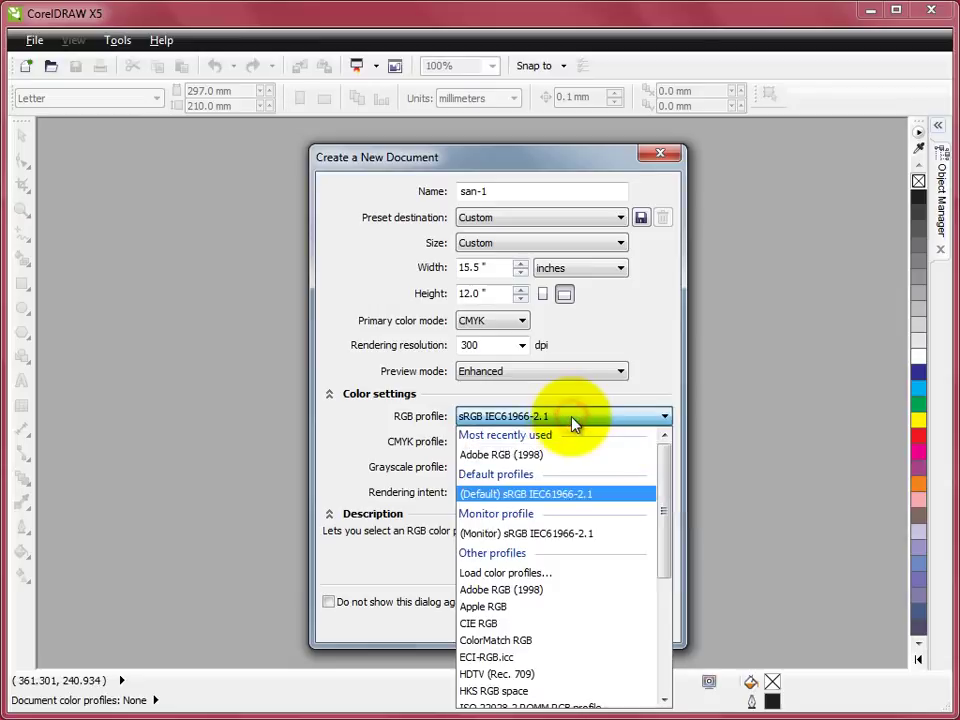
{"action": "left_click", "coordinate": [527, 591]}
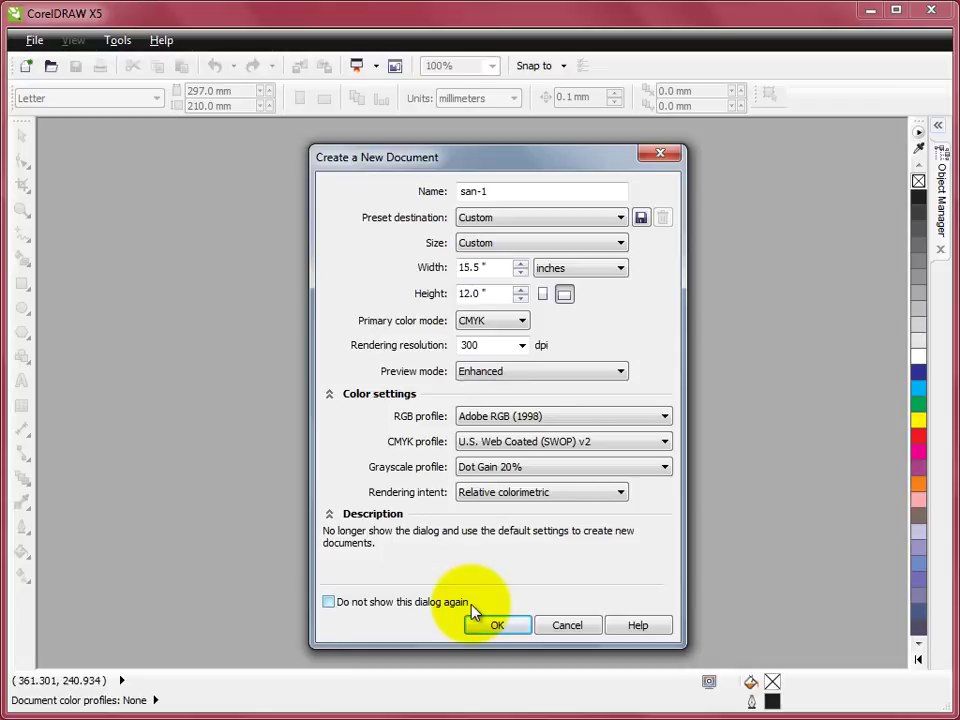
{"action": "left_click", "coordinate": [503, 627]}
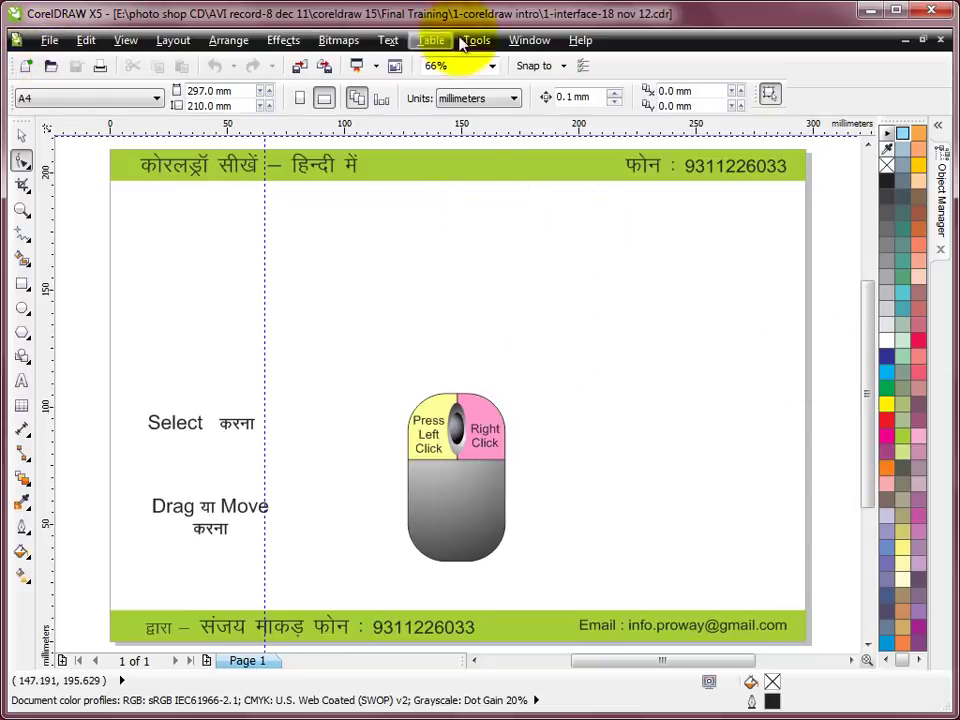
- Examine the File, Table, Text, Arrange and View commands available for the open drawing
{"action": "left_click", "coordinate": [47, 42]}
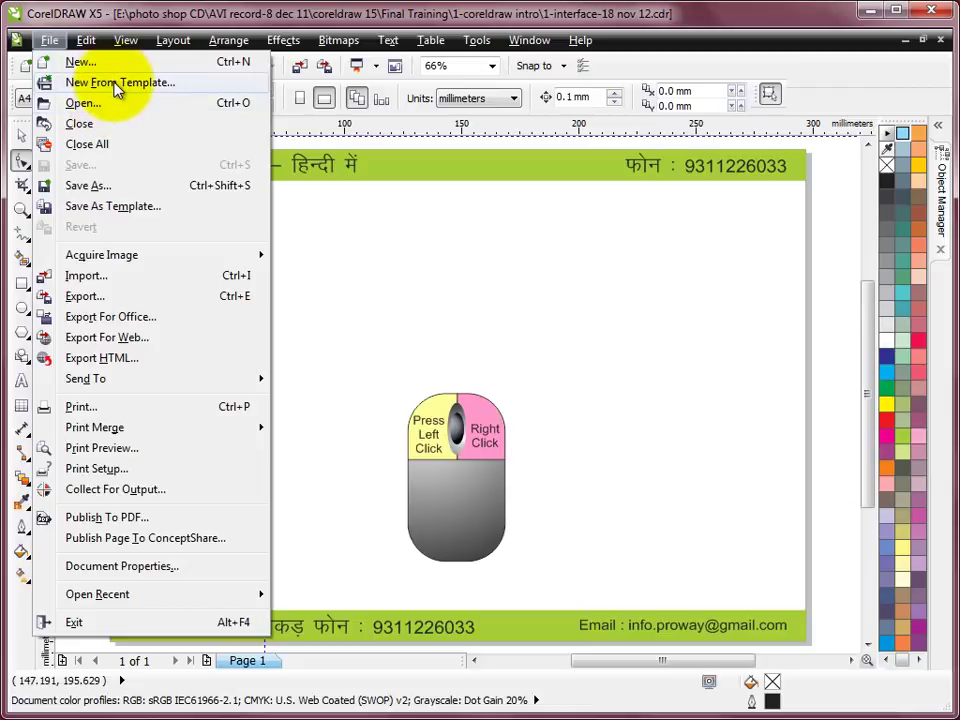
{"action": "left_click", "coordinate": [47, 40]}
{"action": "left_click", "coordinate": [430, 40]}
{"action": "mouse_move", "coordinate": [387, 44]}
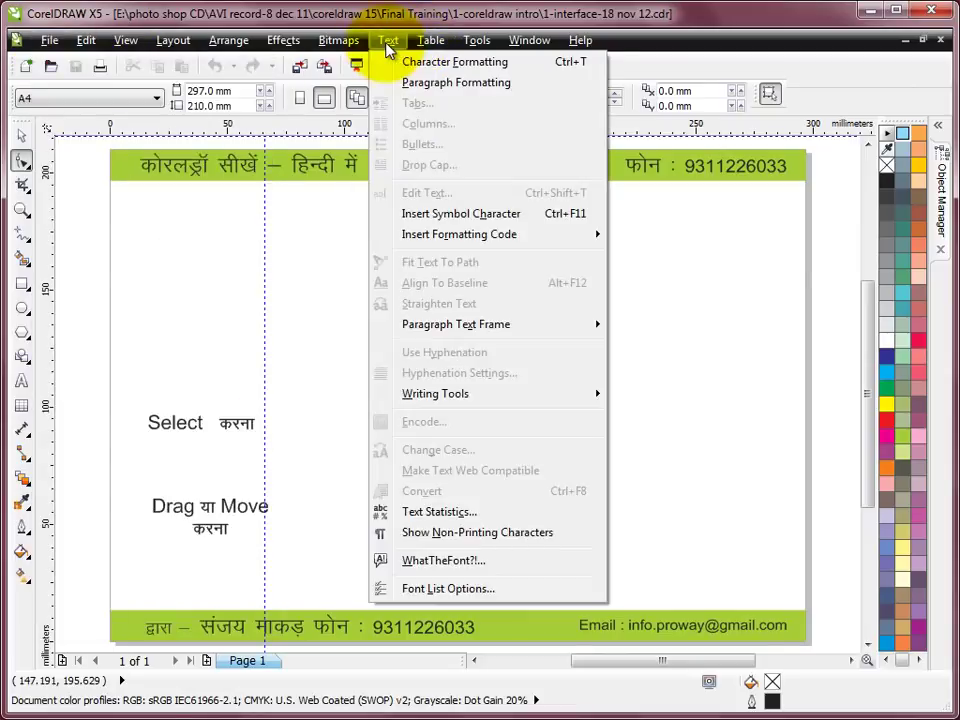
{"action": "mouse_move", "coordinate": [224, 48]}
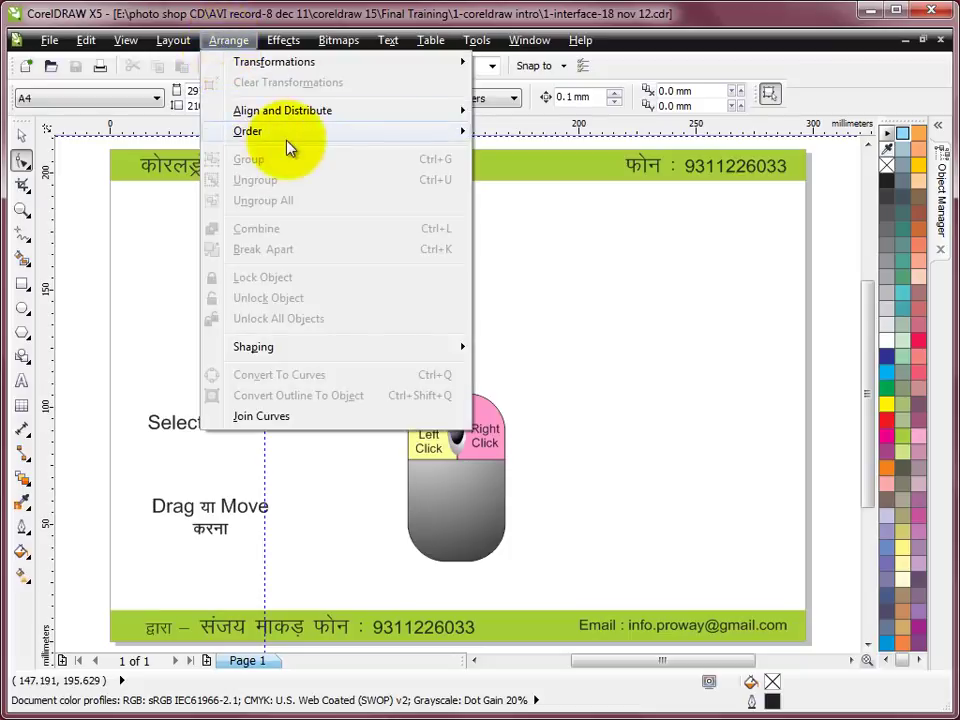
{"action": "mouse_move", "coordinate": [287, 146]}
{"action": "mouse_move", "coordinate": [118, 42]}
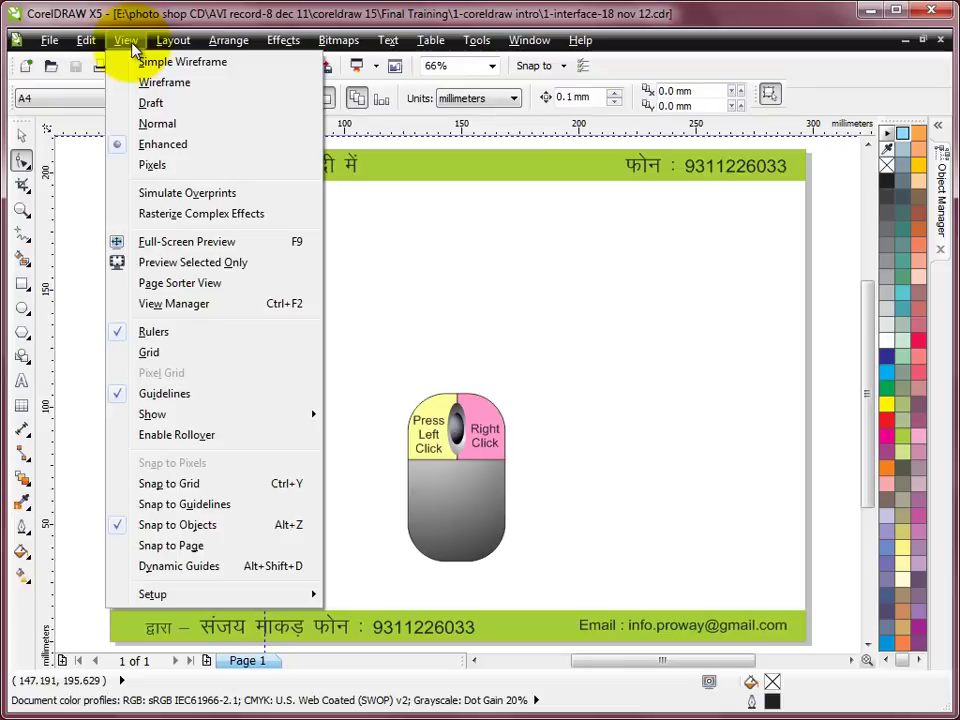
{"action": "left_click", "coordinate": [813, 66]}
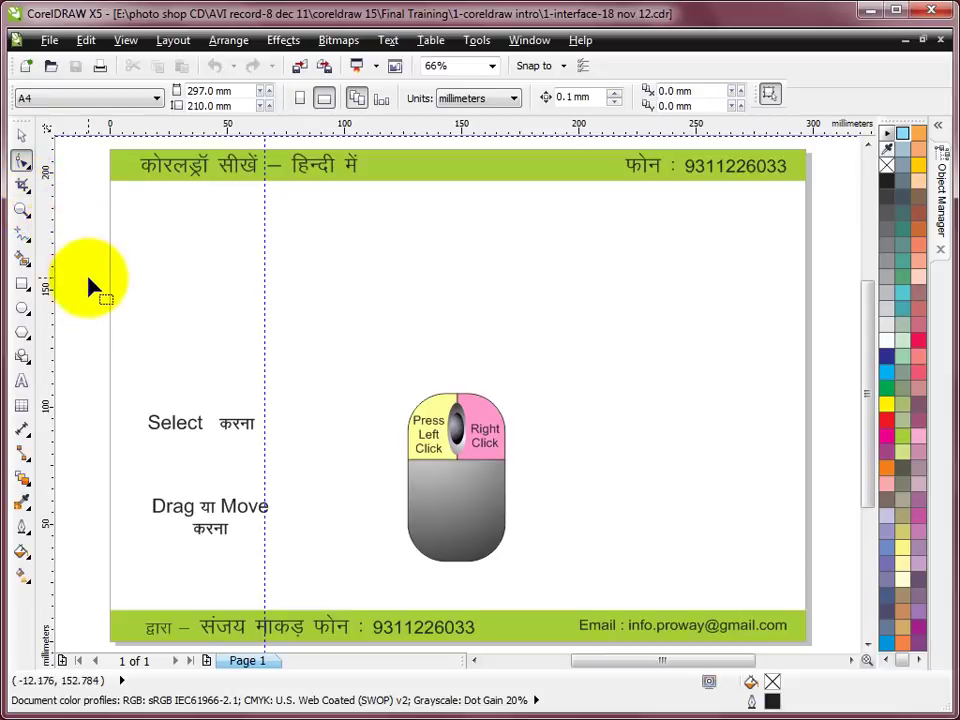
- Compare the Zoom and Pick tool settings, and inspect the properties of the "Select" text and the mouse drawing
{"action": "left_click", "coordinate": [28, 220]}
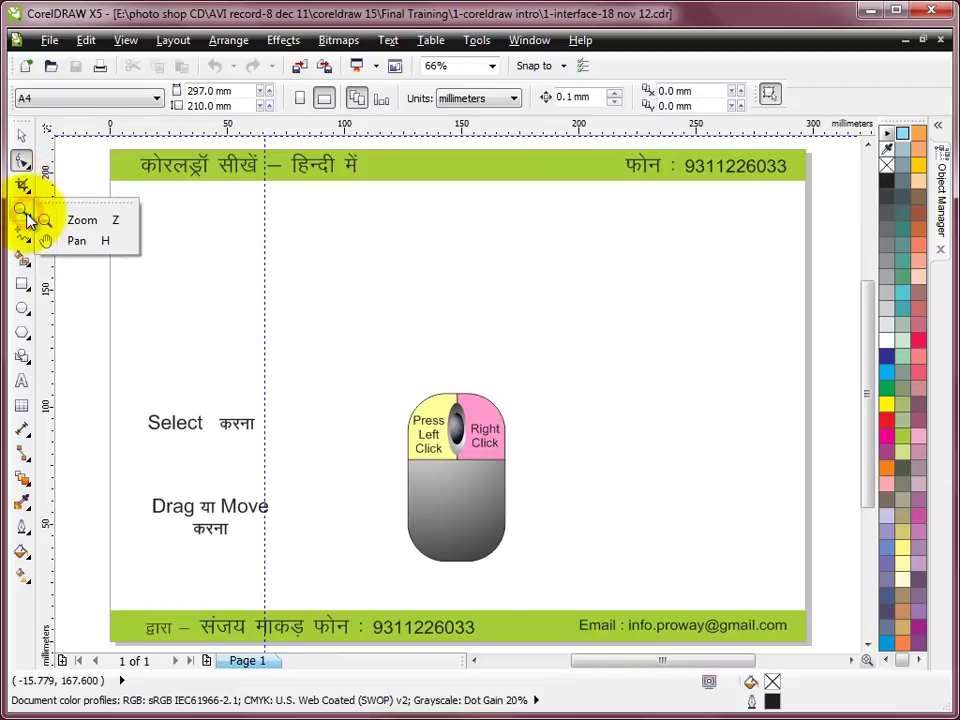
{"action": "left_click", "coordinate": [90, 222]}
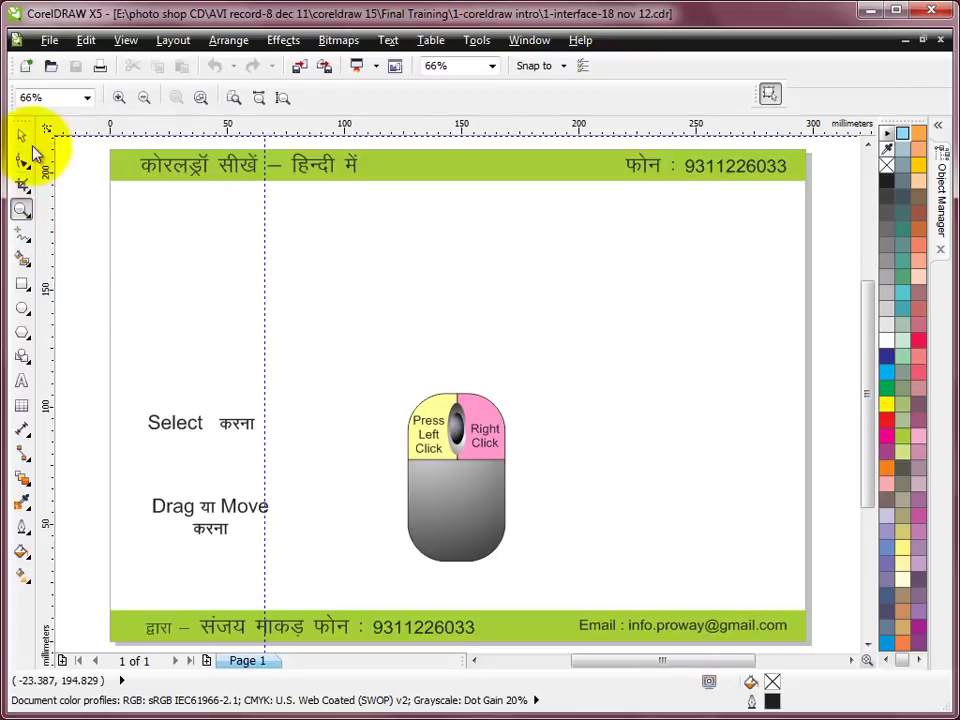
{"action": "left_click", "coordinate": [22, 138]}
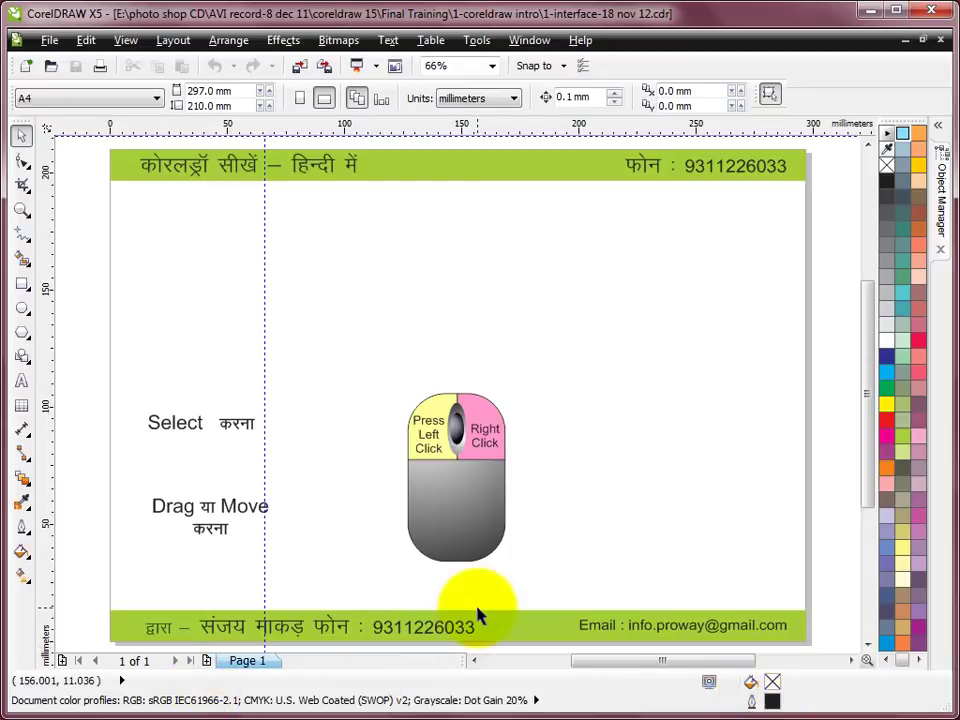
{"action": "left_click", "coordinate": [188, 430]}
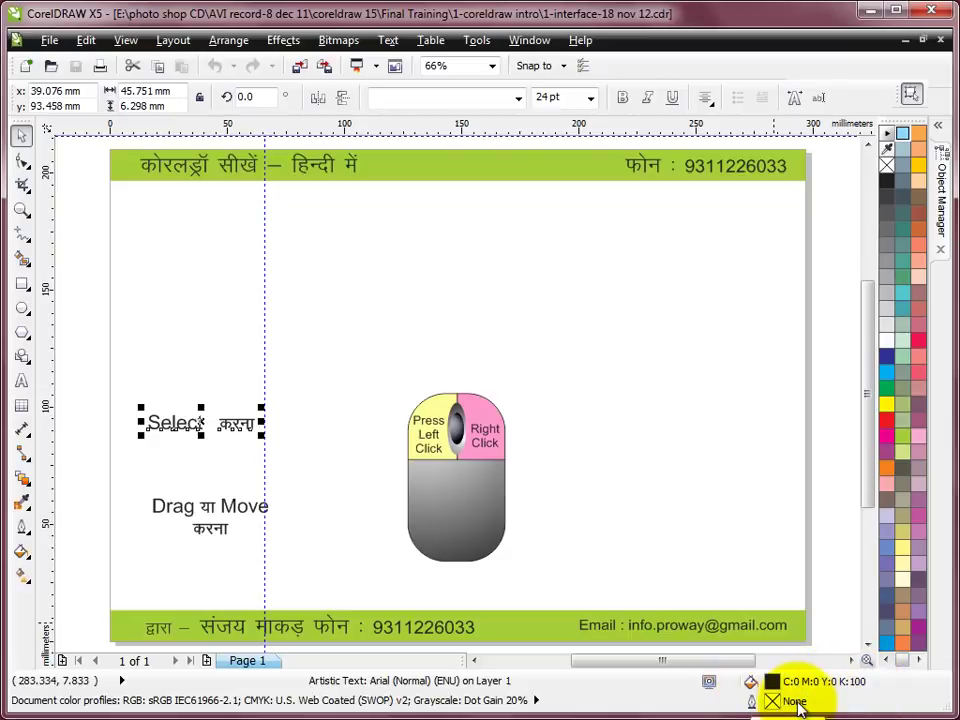
{"action": "left_click", "coordinate": [457, 518]}
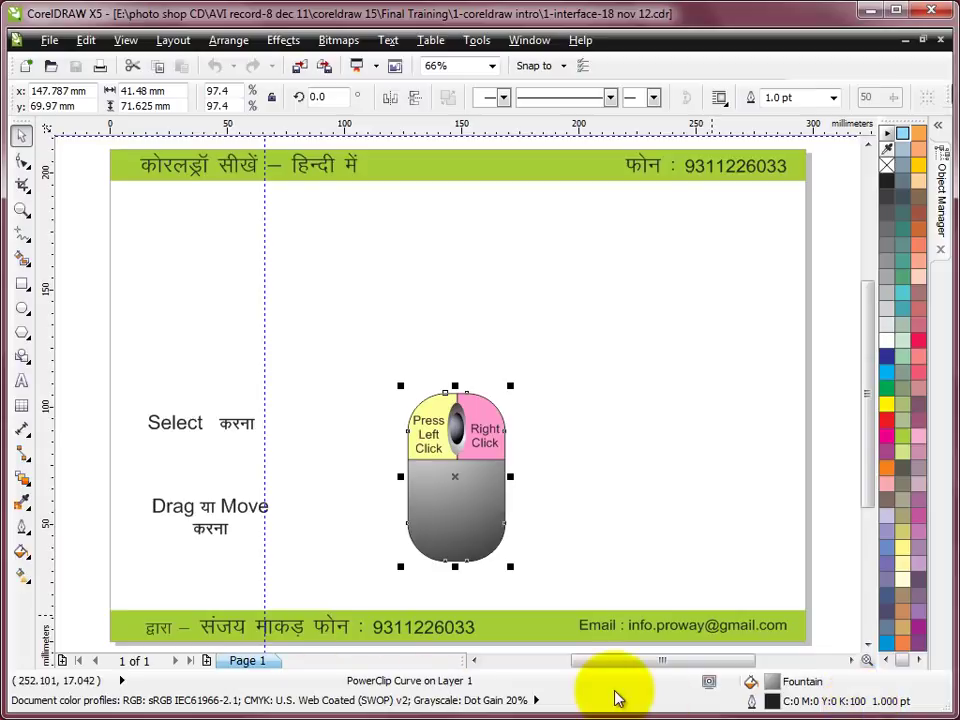
- Try docking the status bar above the menu bar and floating the toolbox over the page, and return both to their original places
{"action": "left_click_drag", "start_coordinate": [596, 703], "coordinate": [500, 60]}
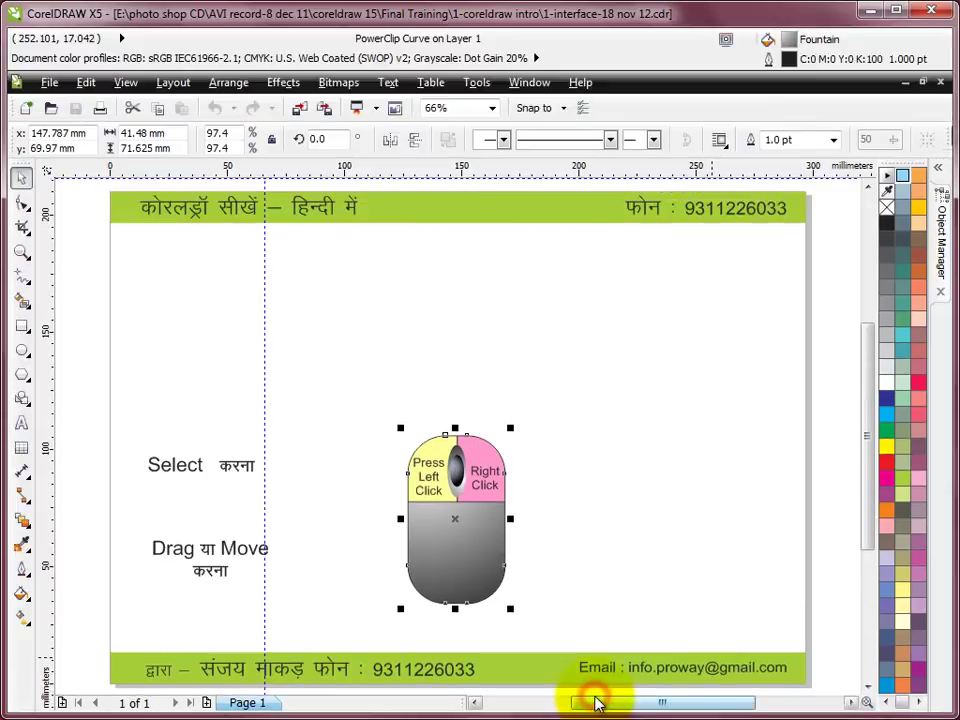
{"action": "double_click", "coordinate": [624, 59]}
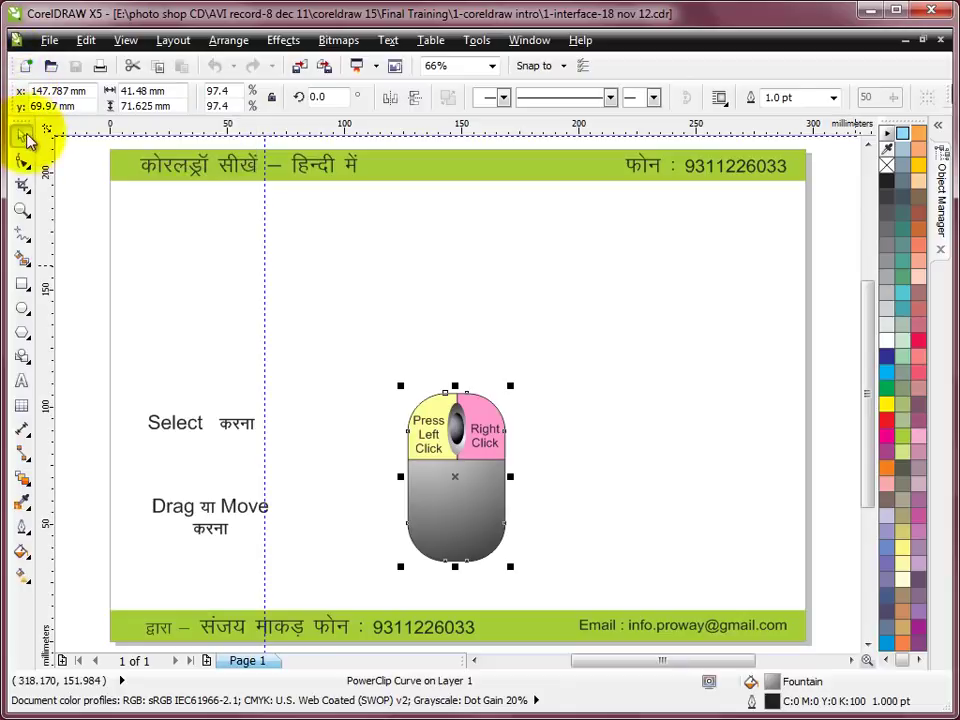
{"action": "left_click_drag", "start_coordinate": [20, 122], "coordinate": [247, 213]}
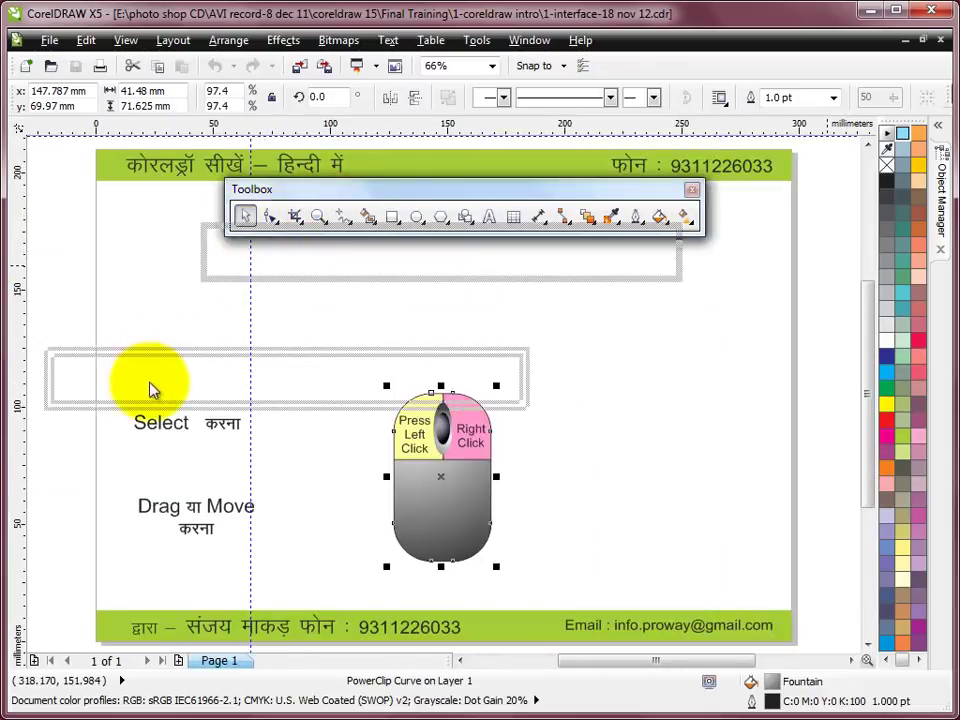
{"action": "left_click_drag", "start_coordinate": [170, 536], "coordinate": [176, 560]}
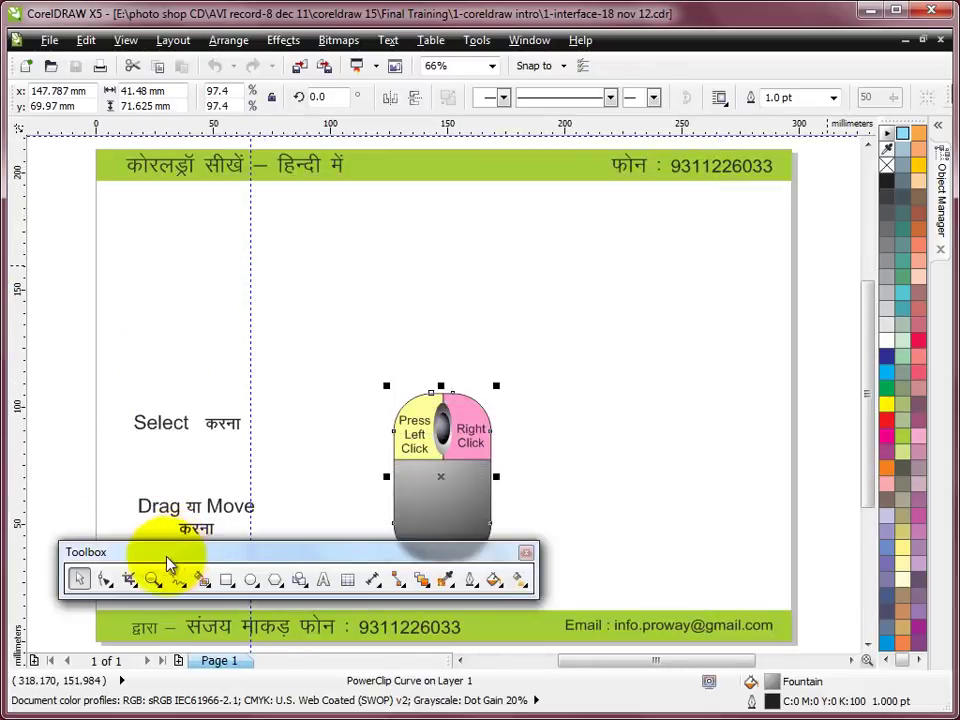
{"action": "left_click", "coordinate": [282, 555]}
{"action": "double_click", "coordinate": [282, 555]}
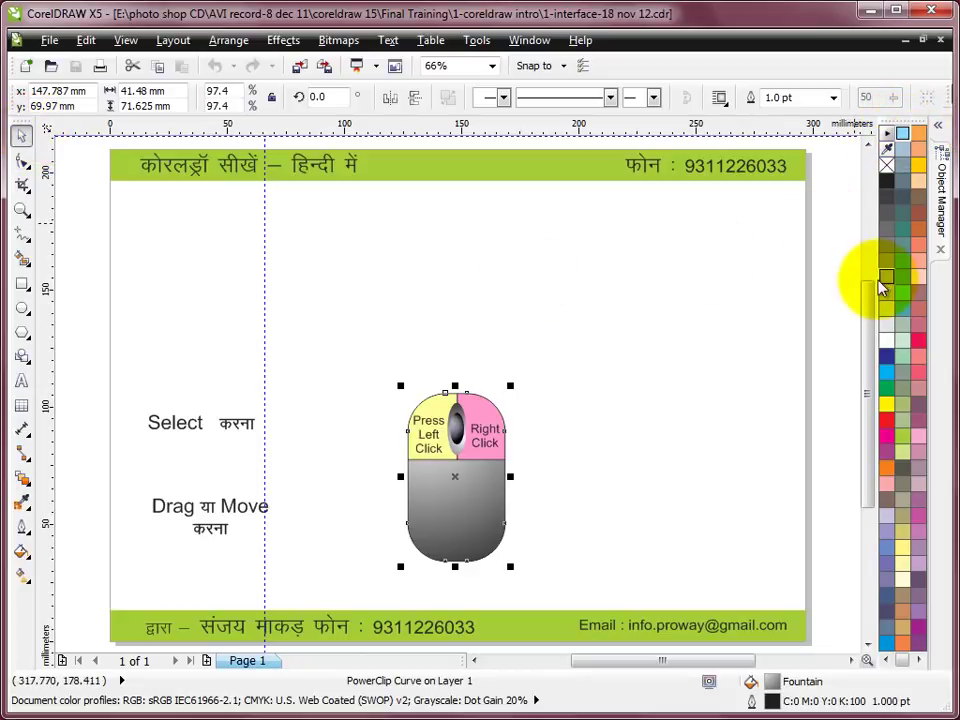
- Reduce the color palette to 1 row and expand it temporarily to view all its colors
{"action": "left_click", "coordinate": [887, 135]}
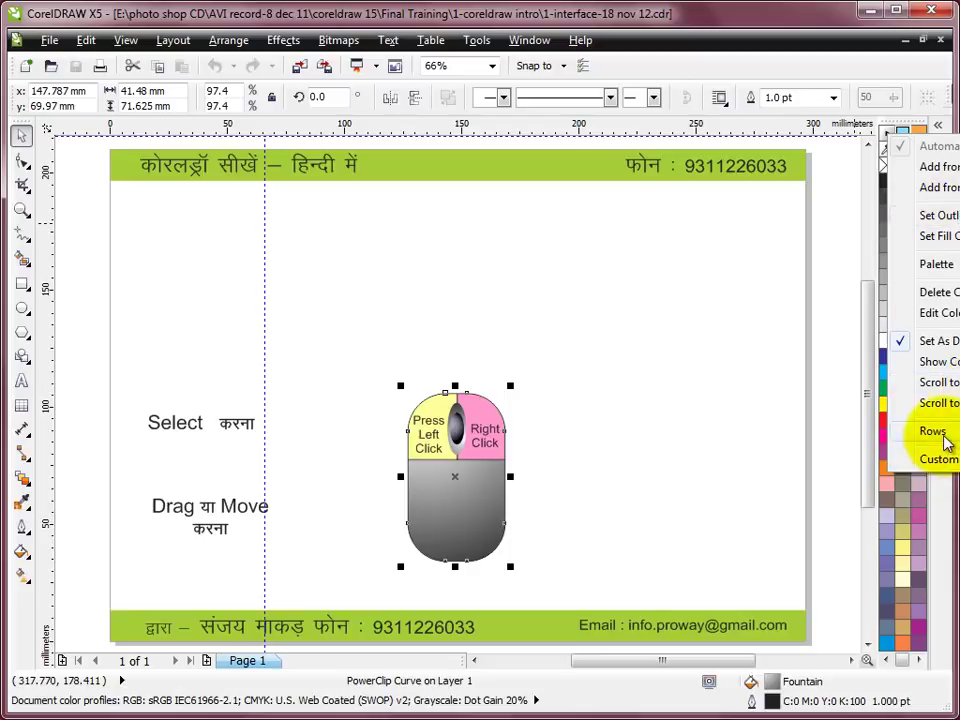
{"action": "mouse_move", "coordinate": [924, 436]}
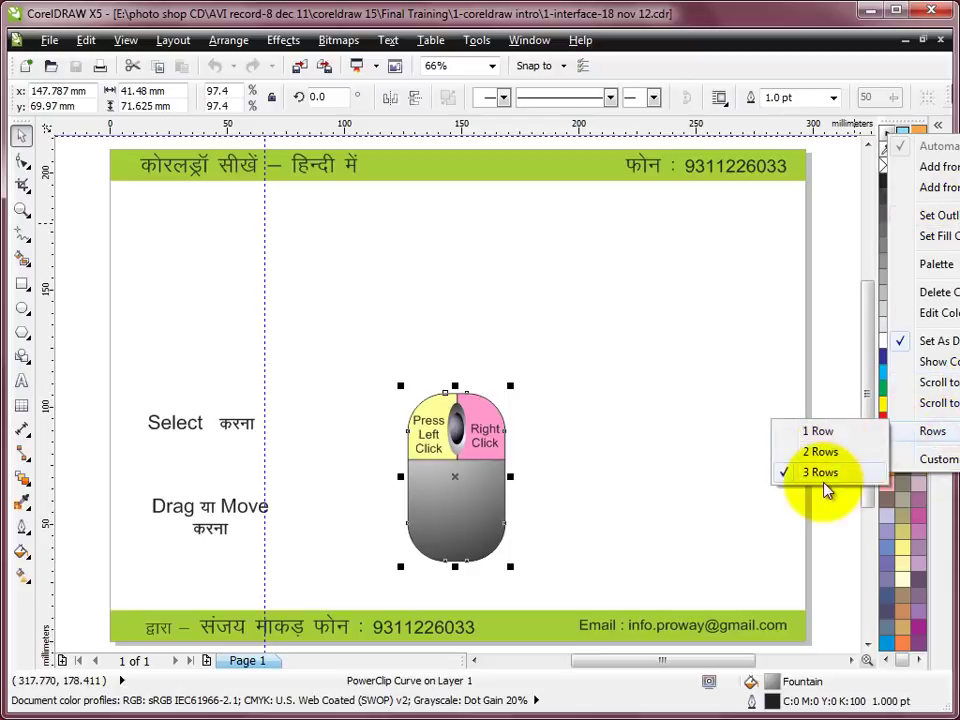
{"action": "left_click", "coordinate": [820, 431]}
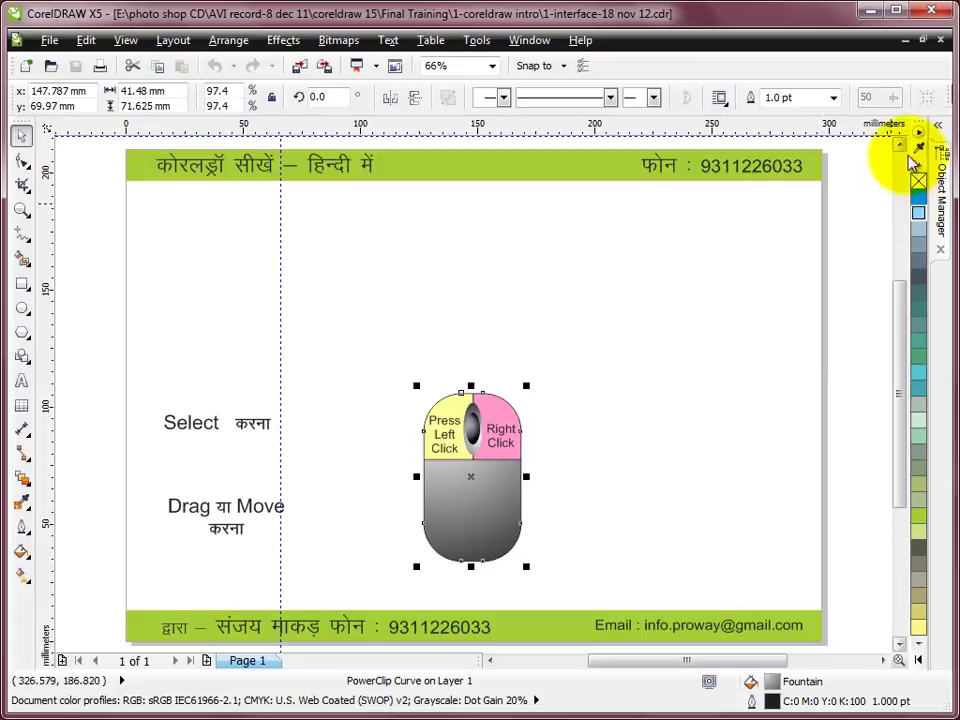
{"action": "left_click", "coordinate": [919, 662]}
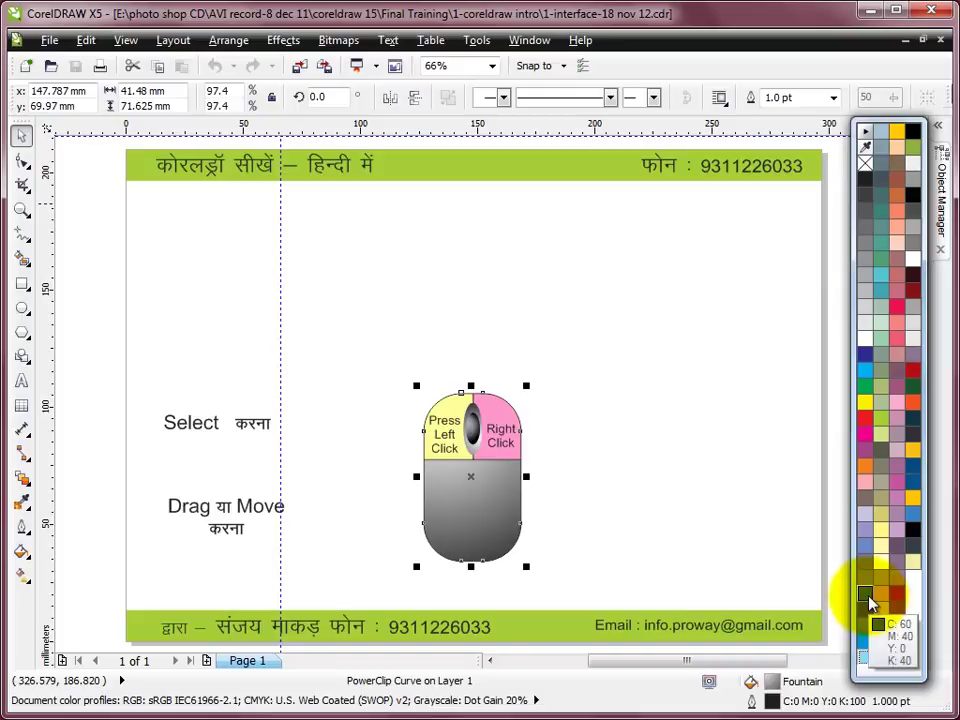
{"action": "left_click", "coordinate": [692, 312]}
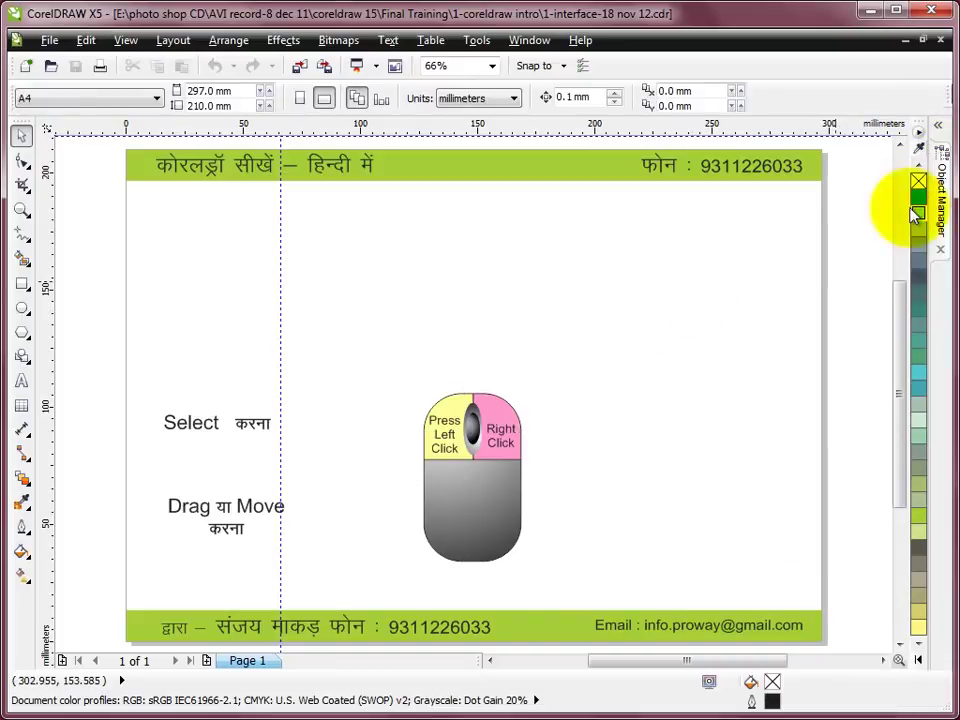
- Set the color palette to display 3 rows
{"action": "left_click", "coordinate": [916, 136]}
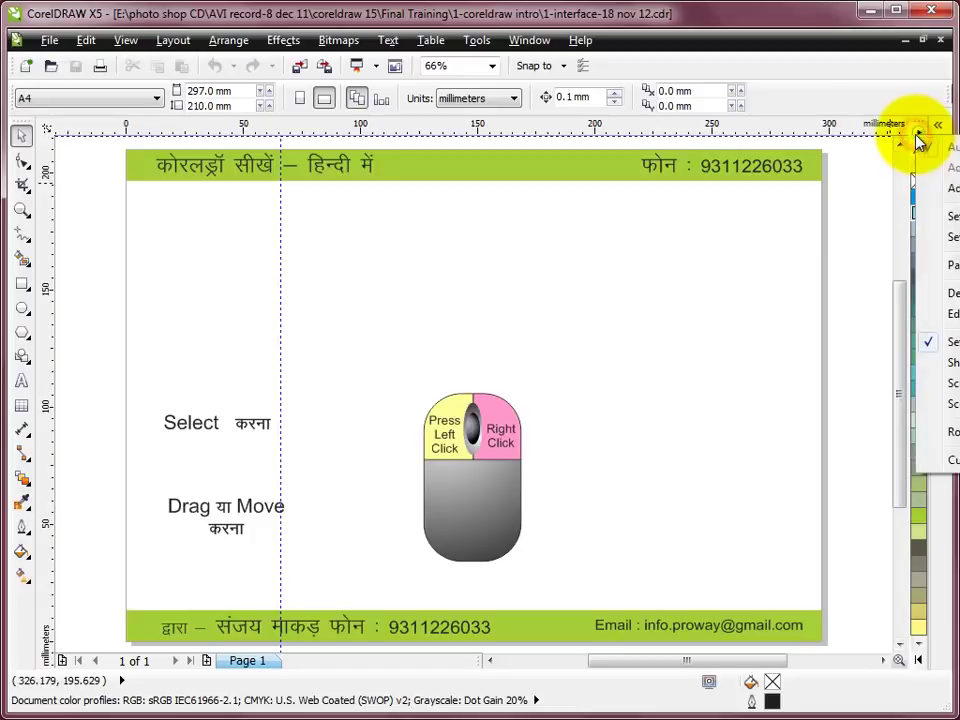
{"action": "left_click", "coordinate": [950, 432]}
{"action": "left_click", "coordinate": [845, 474]}
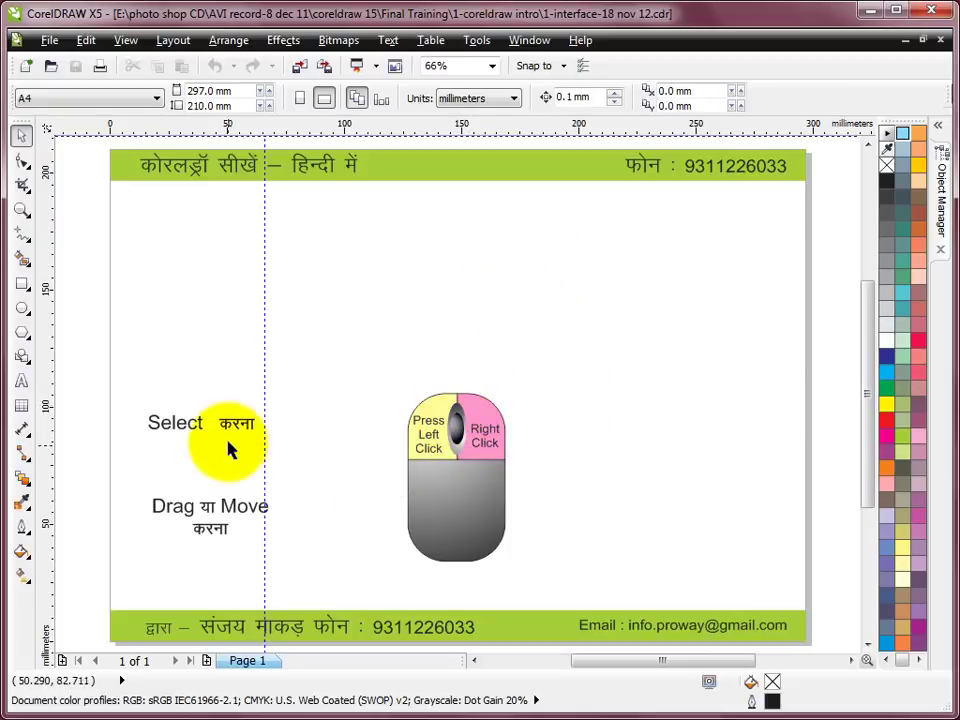
- Use the Pick tool to inspect the object information of the mouse drawing and the "Select" text, and clear the selection
{"action": "left_click", "coordinate": [560, 285]}
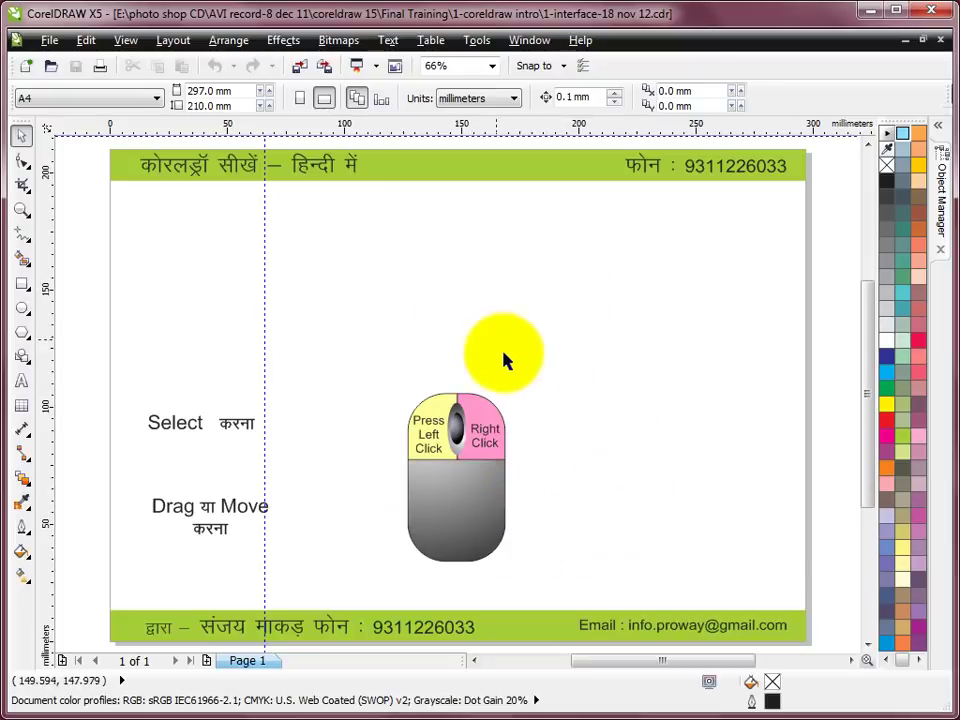
{"action": "left_click", "coordinate": [25, 140]}
{"action": "left_click", "coordinate": [450, 505]}
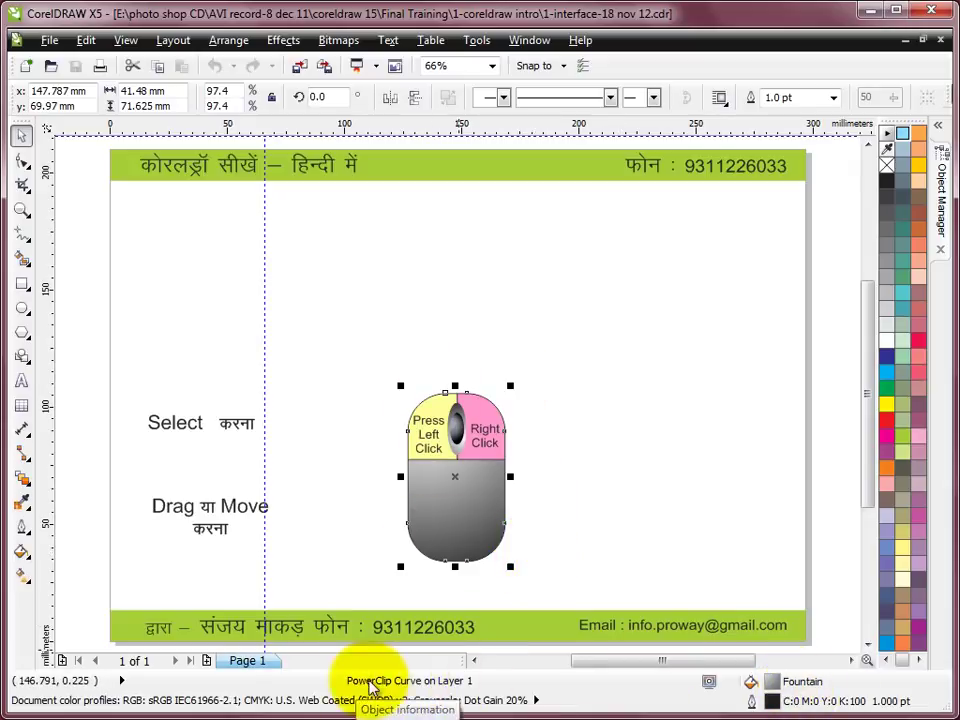
{"action": "left_click", "coordinate": [240, 422]}
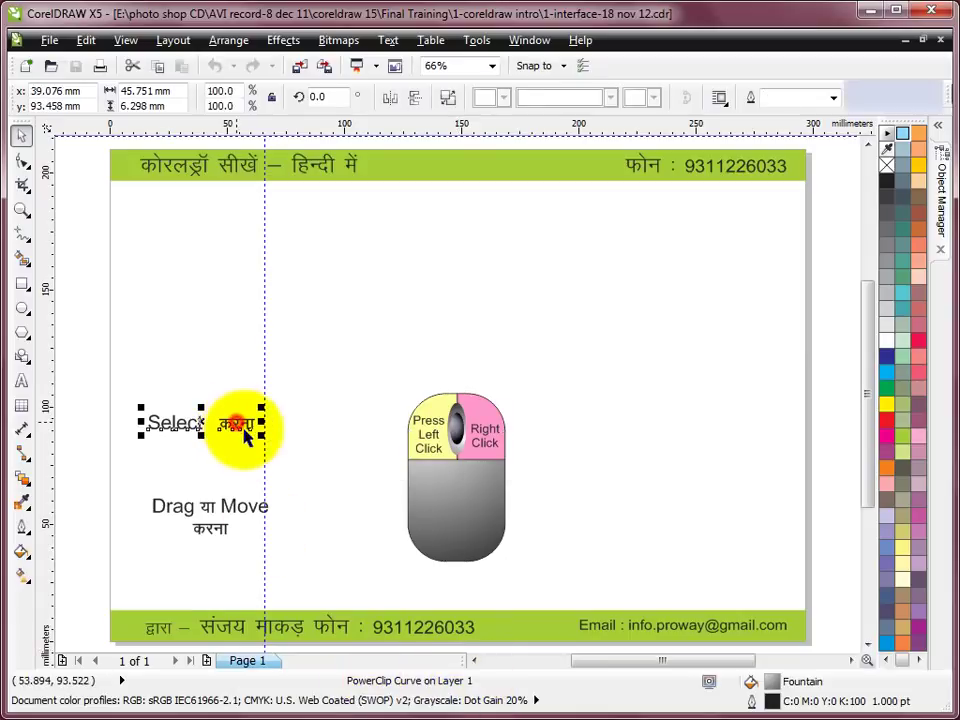
{"action": "left_click", "coordinate": [631, 312]}
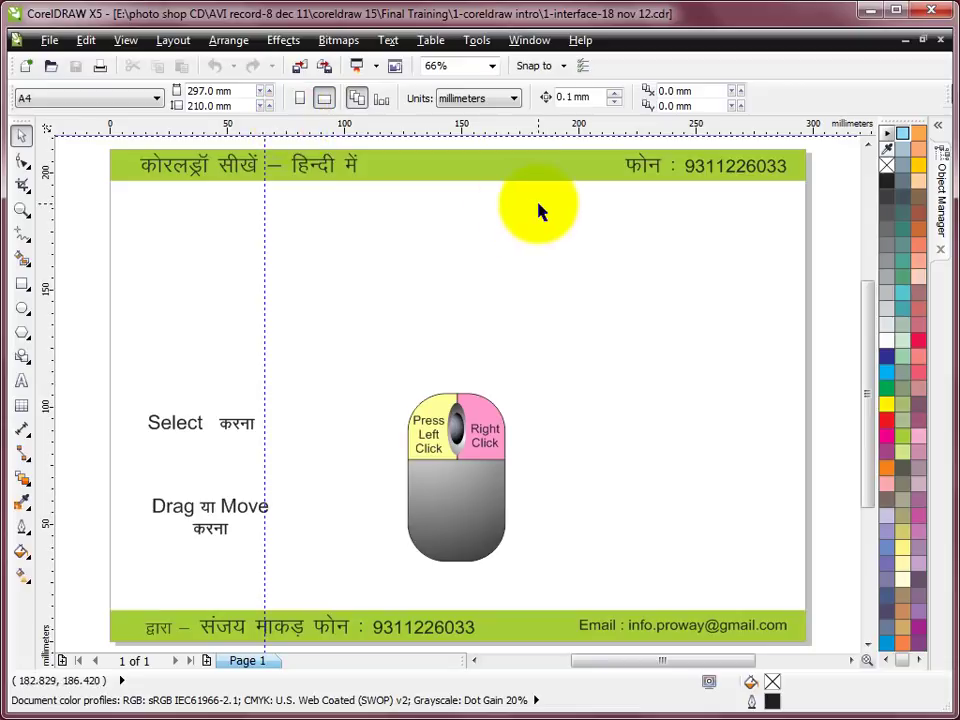
- Hide the menu bar and restore it
{"action": "right_click", "coordinate": [823, 92]}
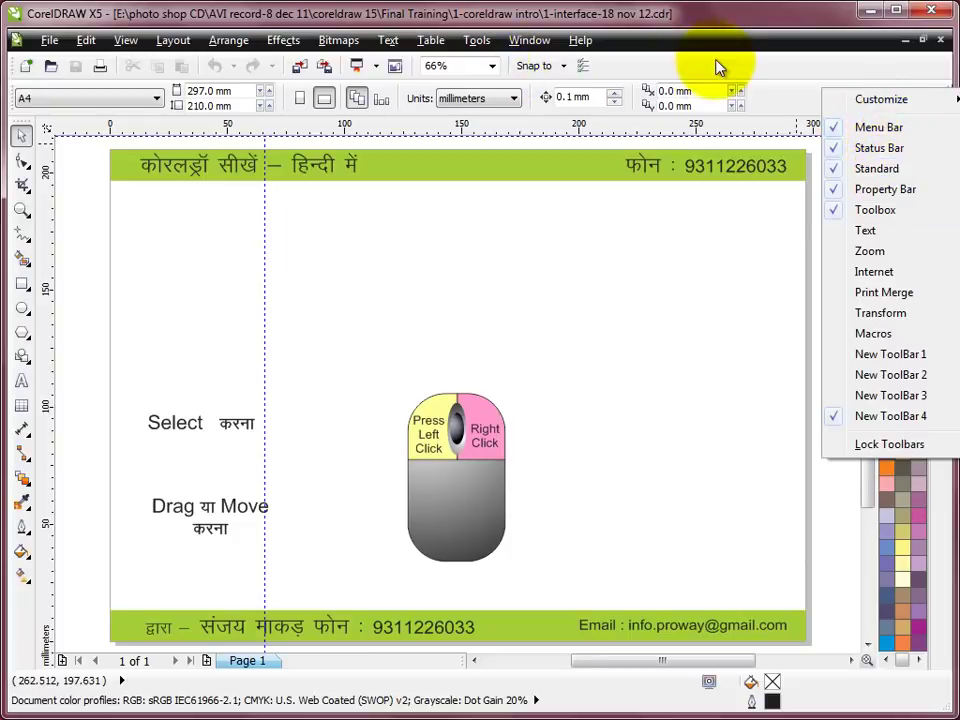
{"action": "left_click", "coordinate": [836, 130]}
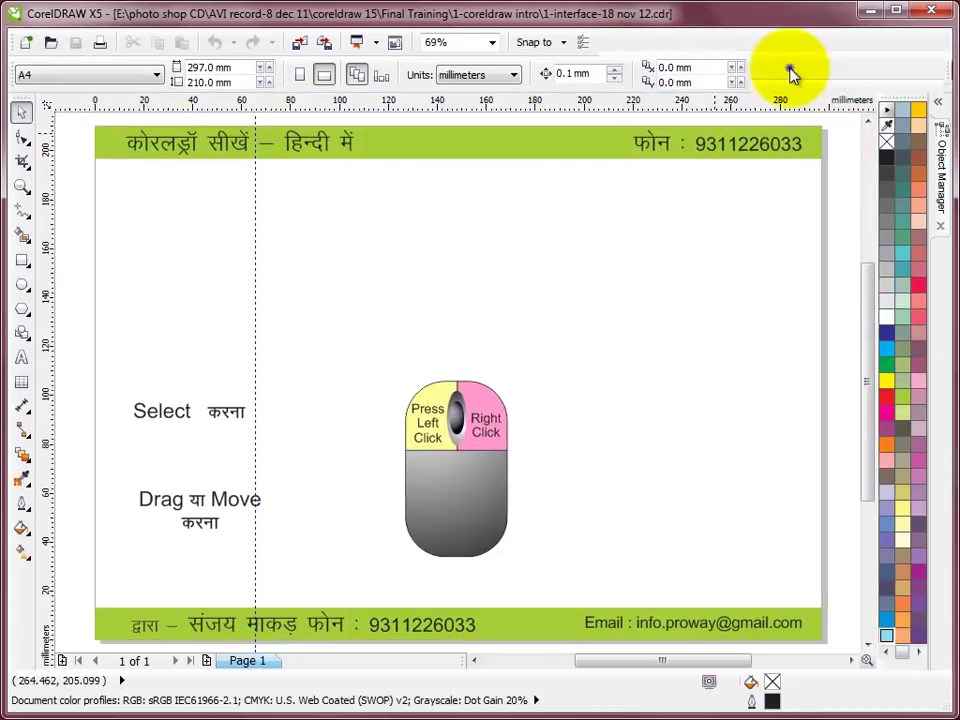
{"action": "right_click", "coordinate": [790, 74]}
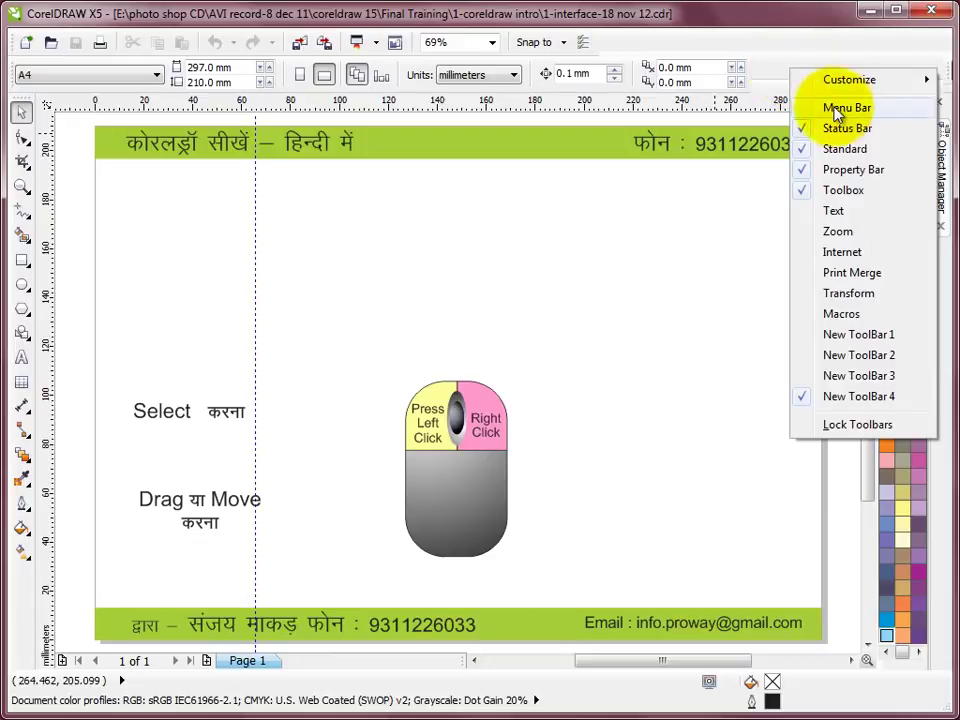
{"action": "left_click", "coordinate": [808, 108]}
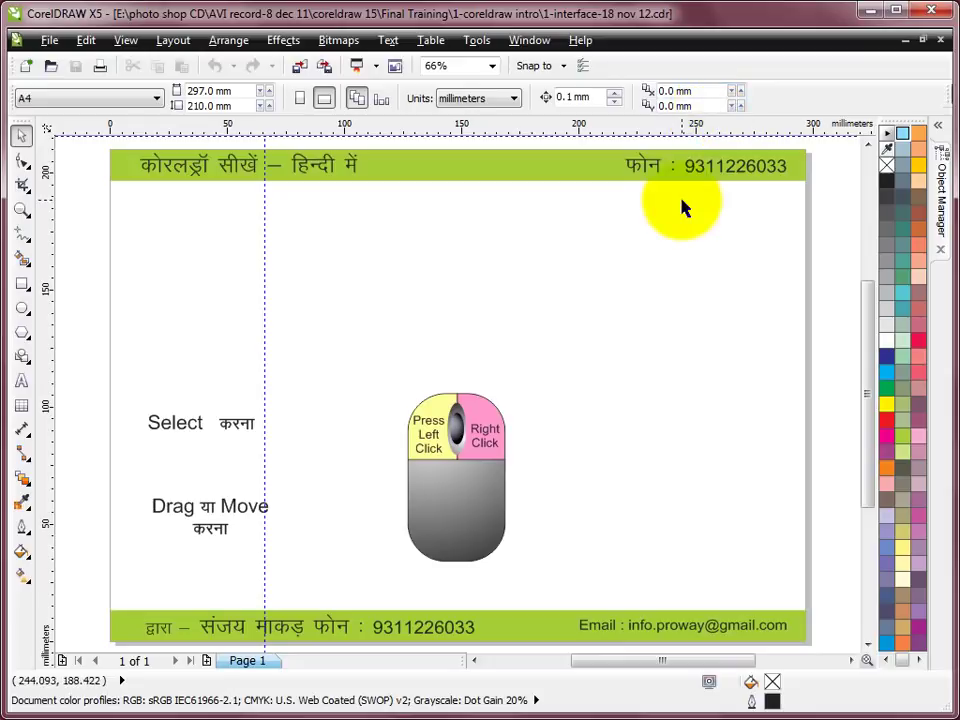
- Review which toolbars can be shown or hidden in the workspace
{"action": "left_click", "coordinate": [530, 40]}
{"action": "mouse_move", "coordinate": [551, 222]}
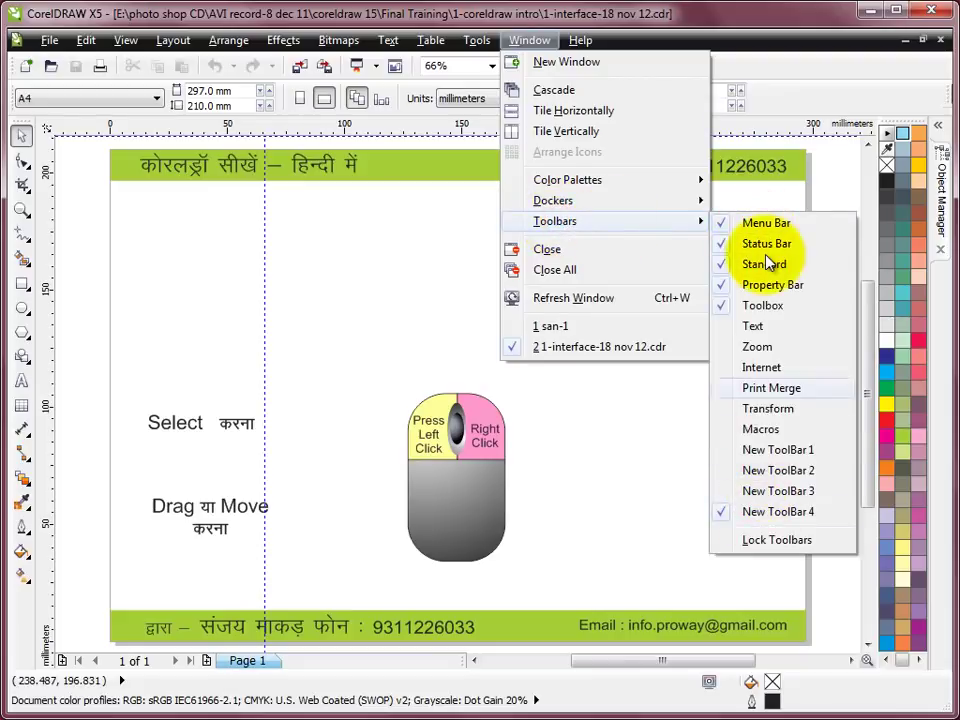
{"action": "left_click", "coordinate": [583, 450]}
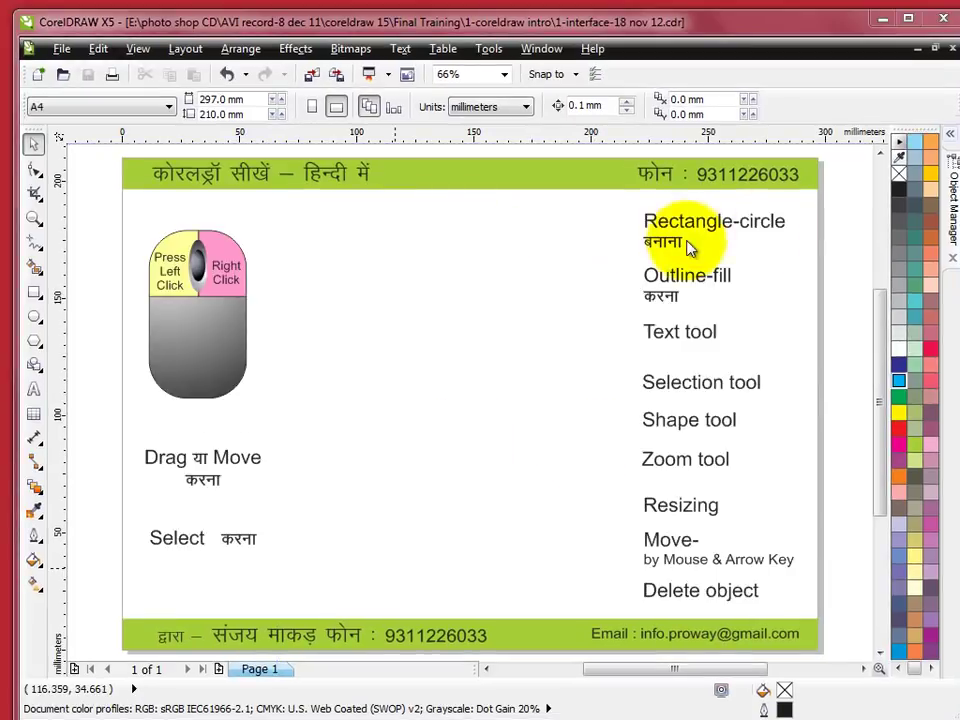
- Draw a rectangle about 103 × 54 mm beside the mouse drawing and an ellipse about 82 × 51 mm below the rectangle
{"action": "left_click", "coordinate": [34, 293]}
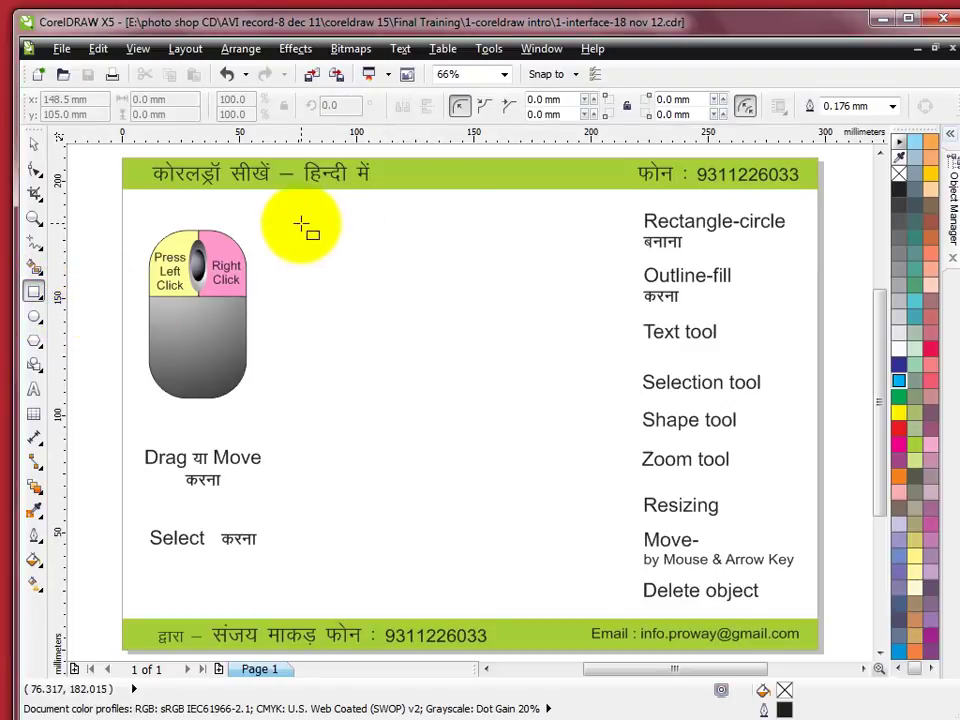
{"action": "mouse_move", "coordinate": [301, 224]}
{"action": "left_mouse_down"}
{"action": "mouse_move", "coordinate": [422, 315]}
{"action": "mouse_move", "coordinate": [508, 362]}
{"action": "mouse_move", "coordinate": [542, 350]}
{"action": "left_mouse_up"}
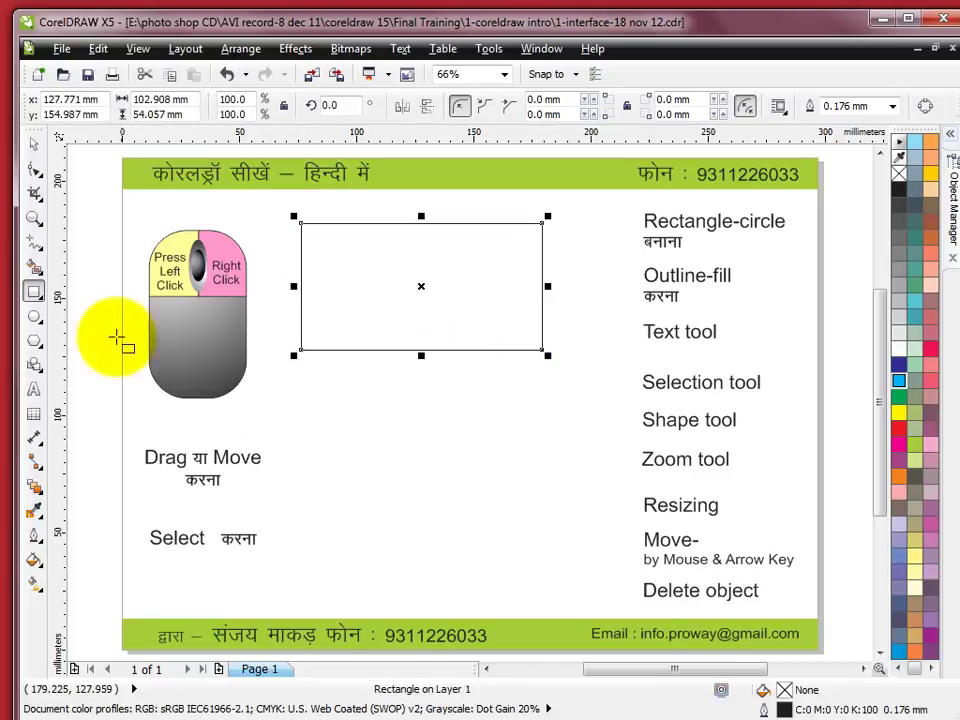
{"action": "left_click", "coordinate": [37, 320]}
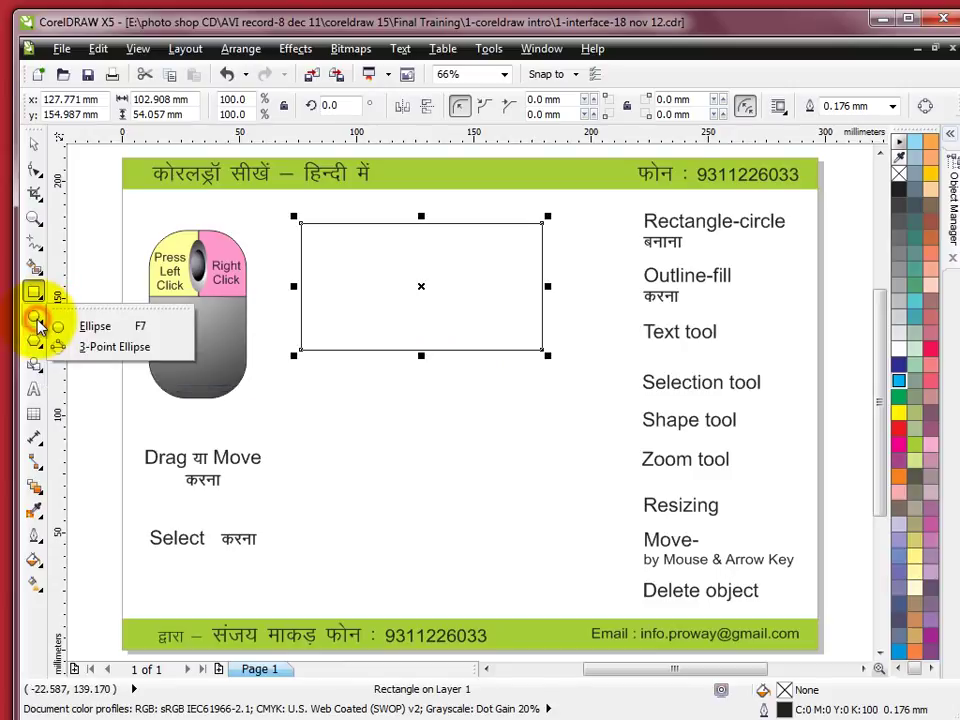
{"action": "left_click", "coordinate": [66, 326]}
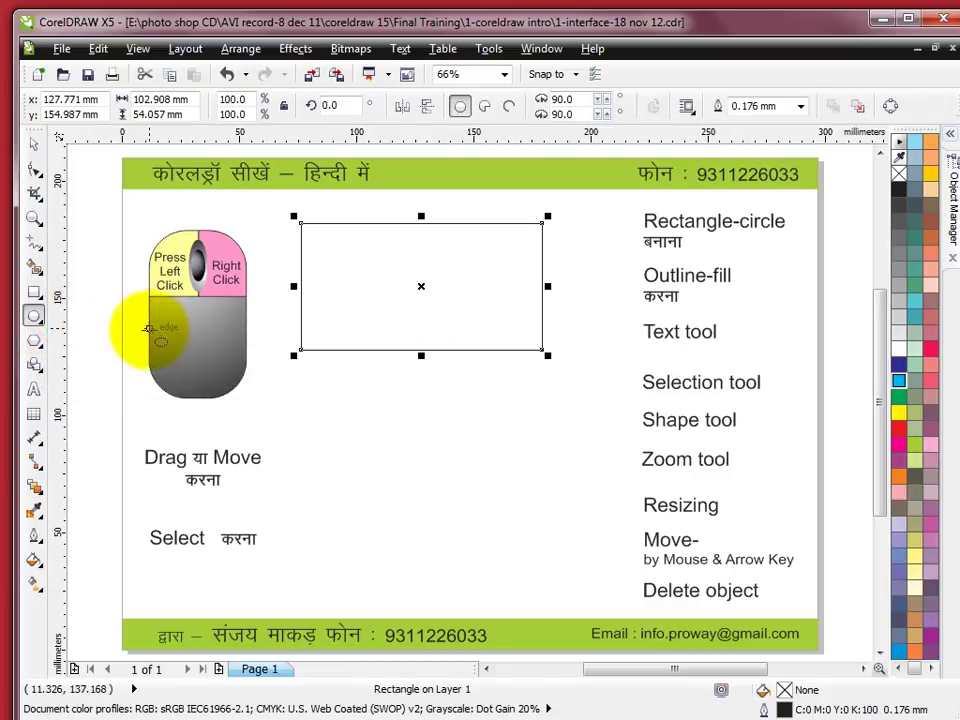
{"action": "left_click_drag", "start_coordinate": [331, 386], "coordinate": [524, 504]}
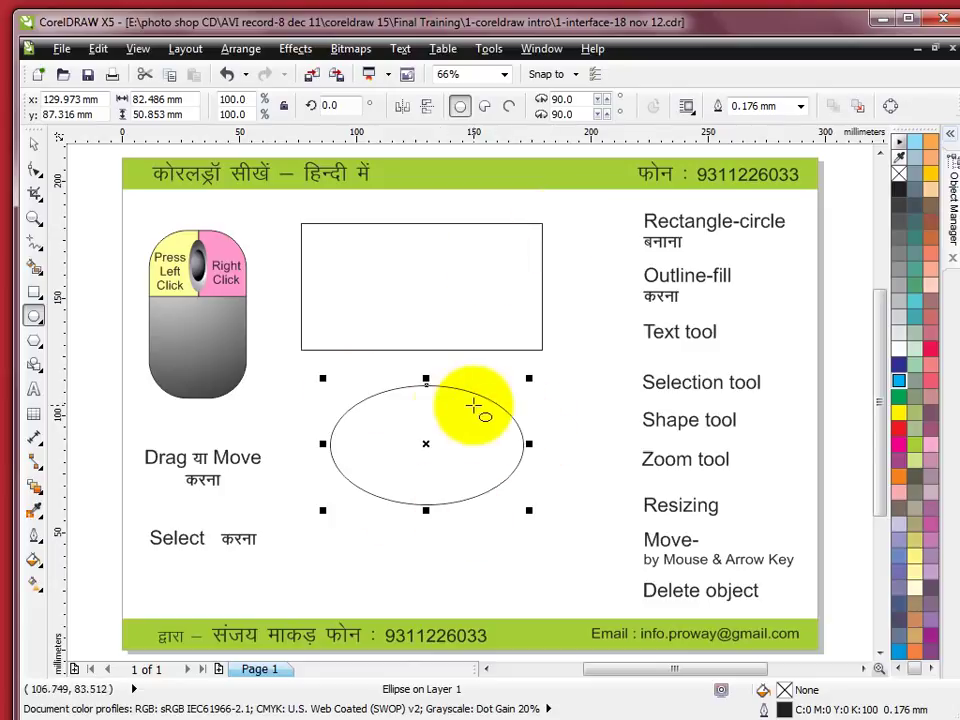
- Fill the ellipse with yellow and give it a red outline 2.5 mm wide
{"action": "left_click", "coordinate": [899, 417]}
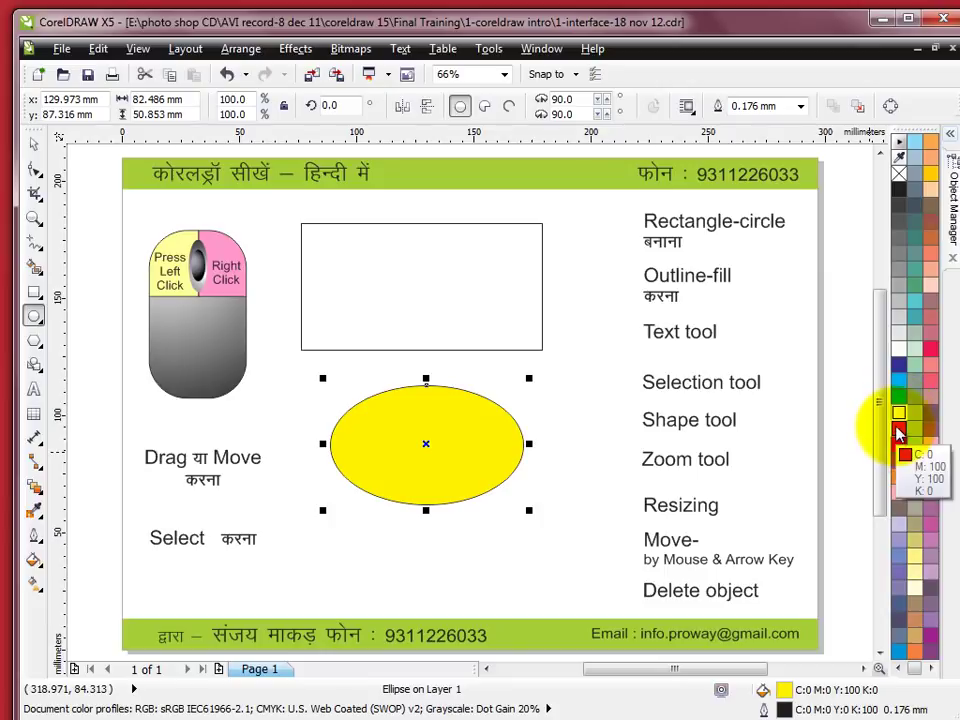
{"action": "right_click", "coordinate": [898, 430]}
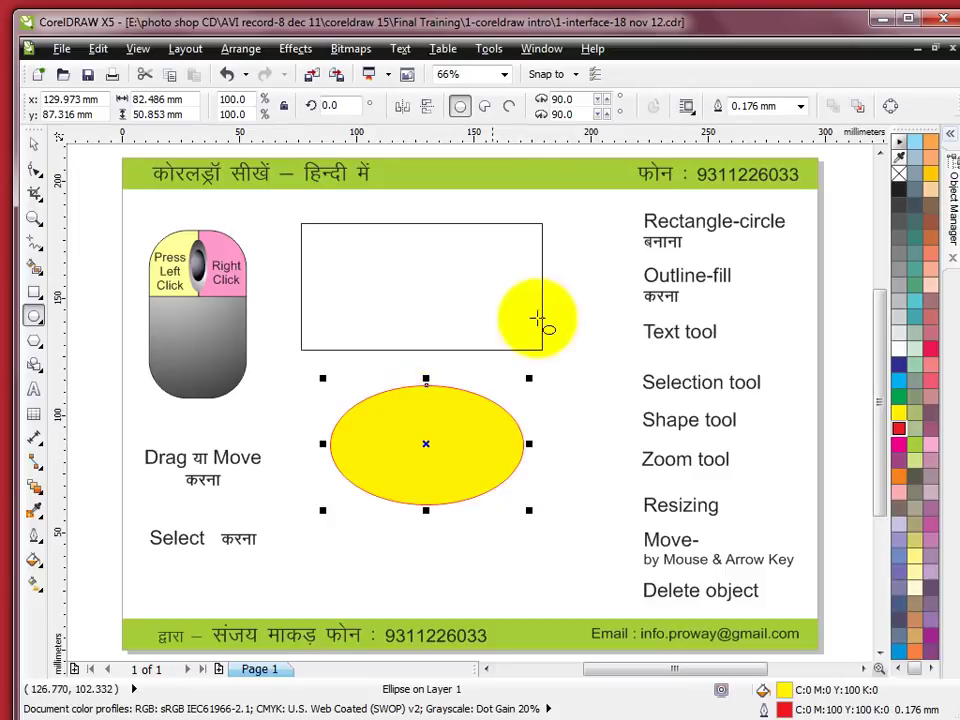
{"action": "left_click", "coordinate": [800, 106]}
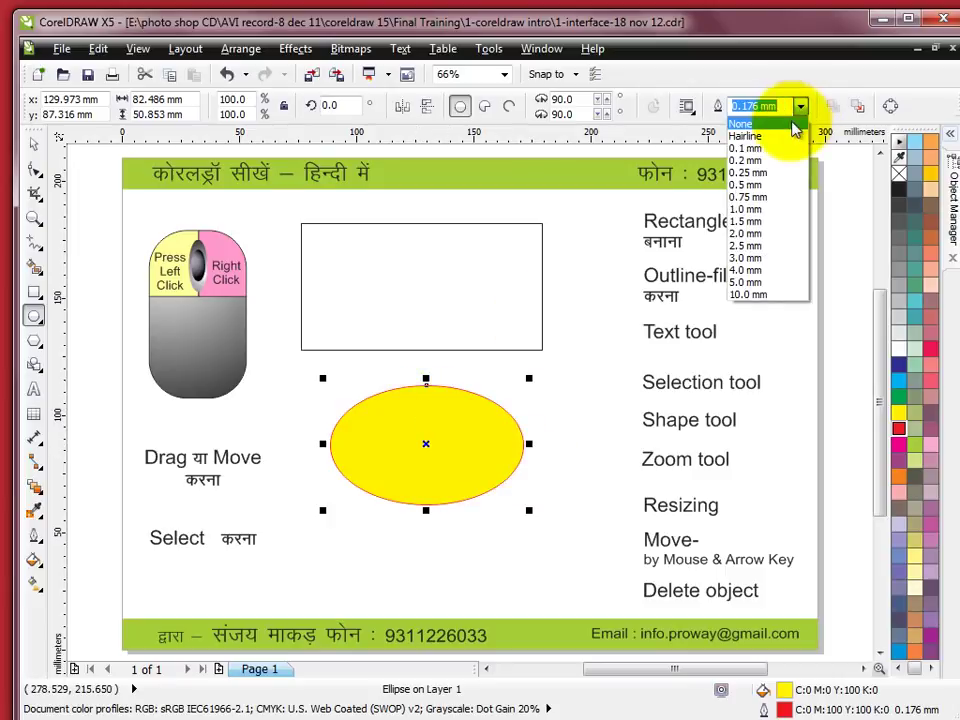
{"action": "left_click", "coordinate": [746, 246]}
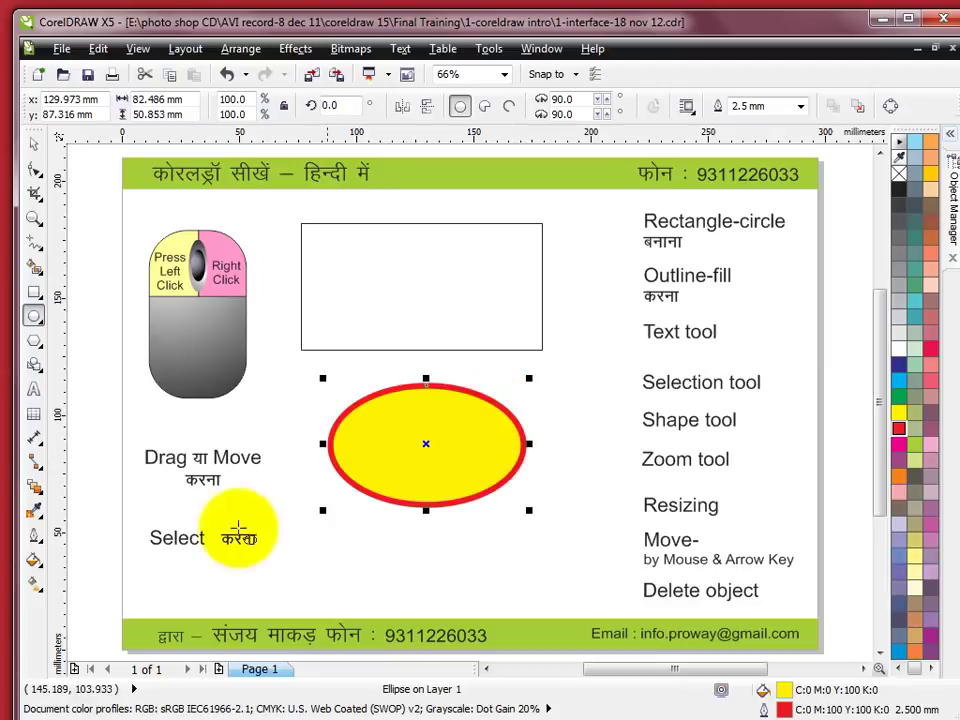
- In the Outline Pen settings, give the ellipse a green, 10 pt outline measured in points with a widely spaced dotted line style
{"action": "left_click", "coordinate": [35, 543]}
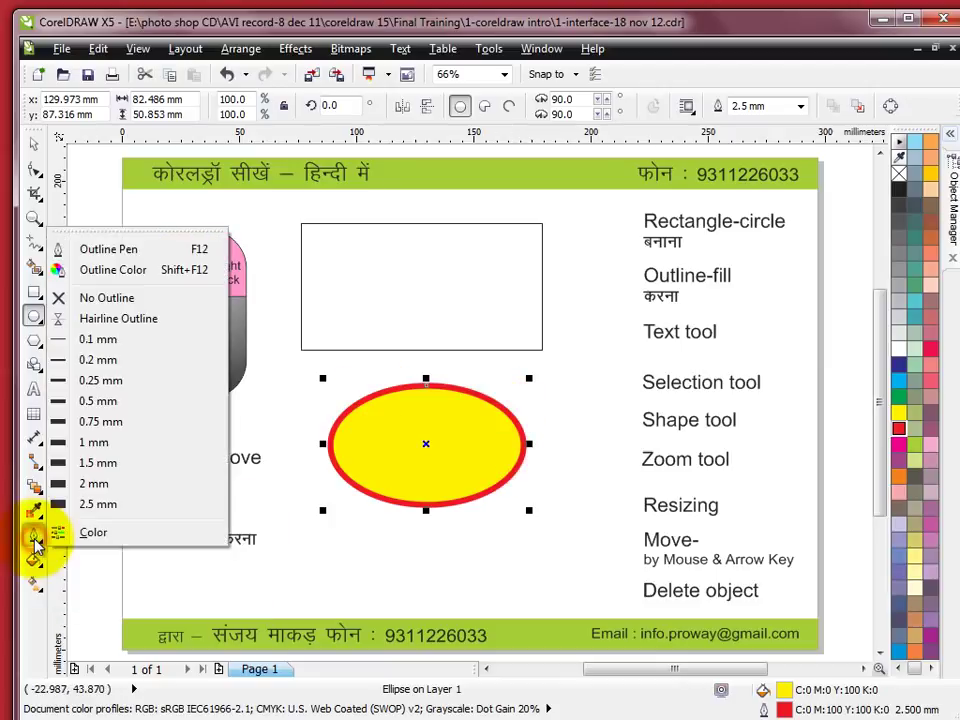
{"action": "left_click", "coordinate": [110, 253]}
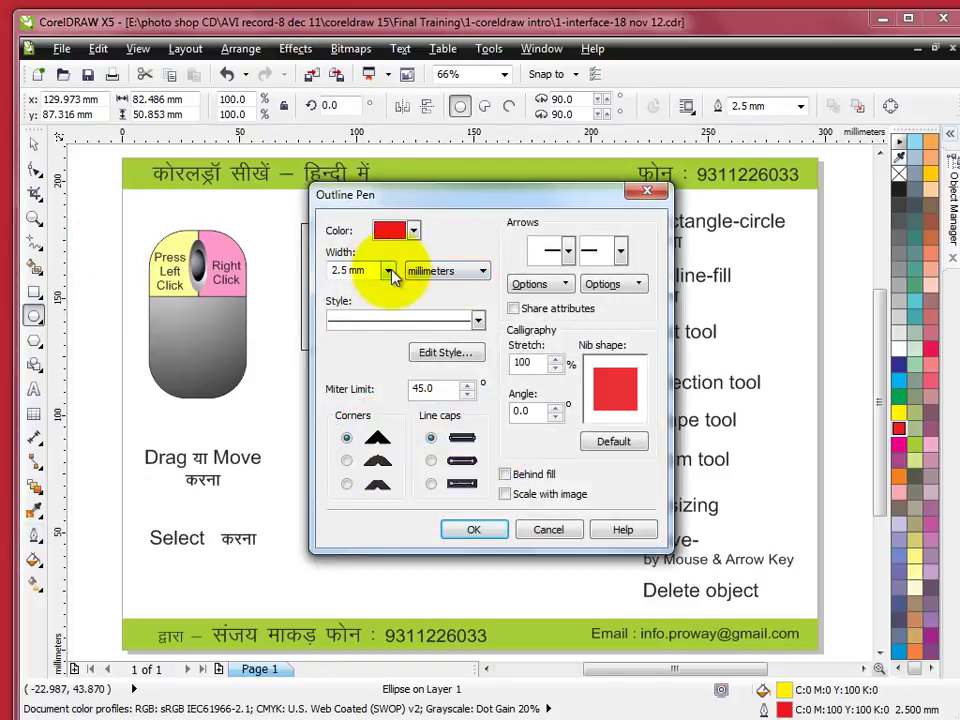
{"action": "left_click", "coordinate": [483, 272]}
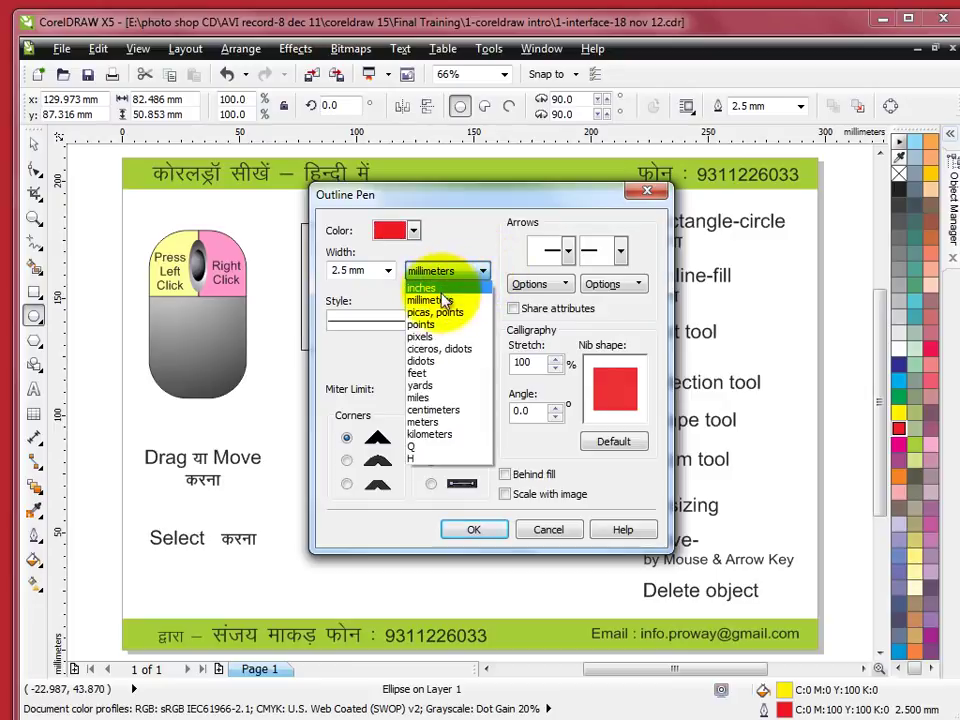
{"action": "left_click", "coordinate": [435, 326]}
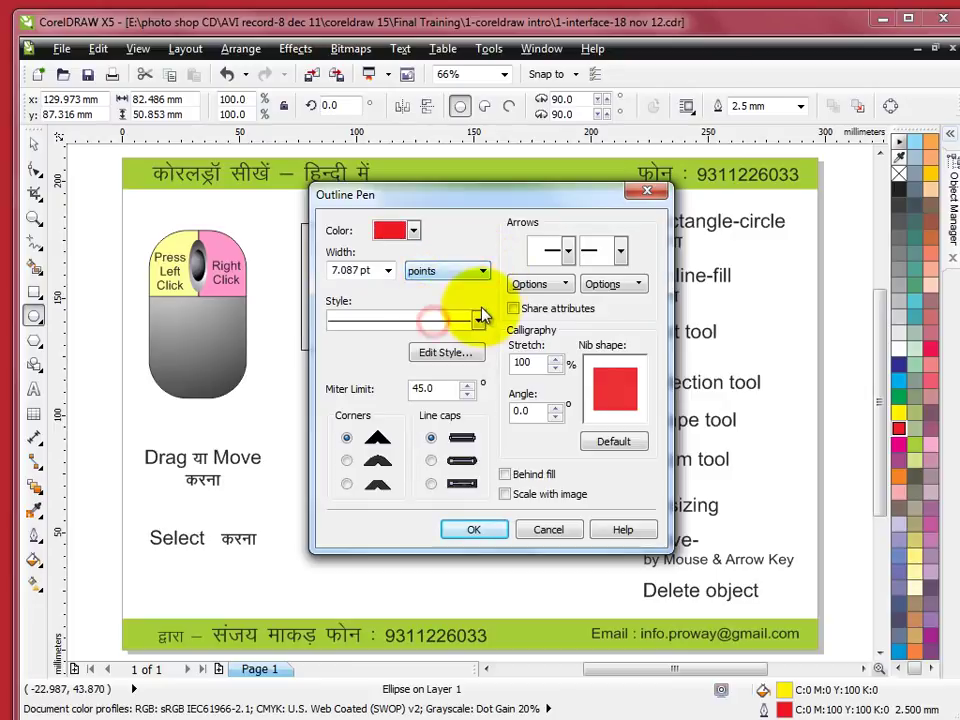
{"action": "left_click", "coordinate": [389, 274]}
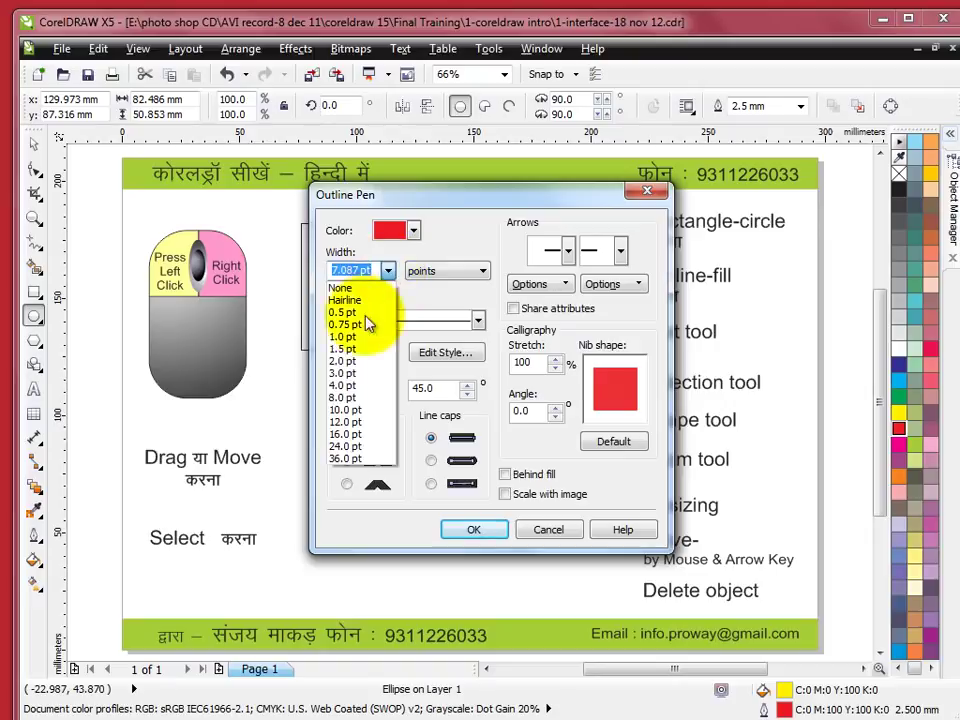
{"action": "left_click", "coordinate": [360, 410]}
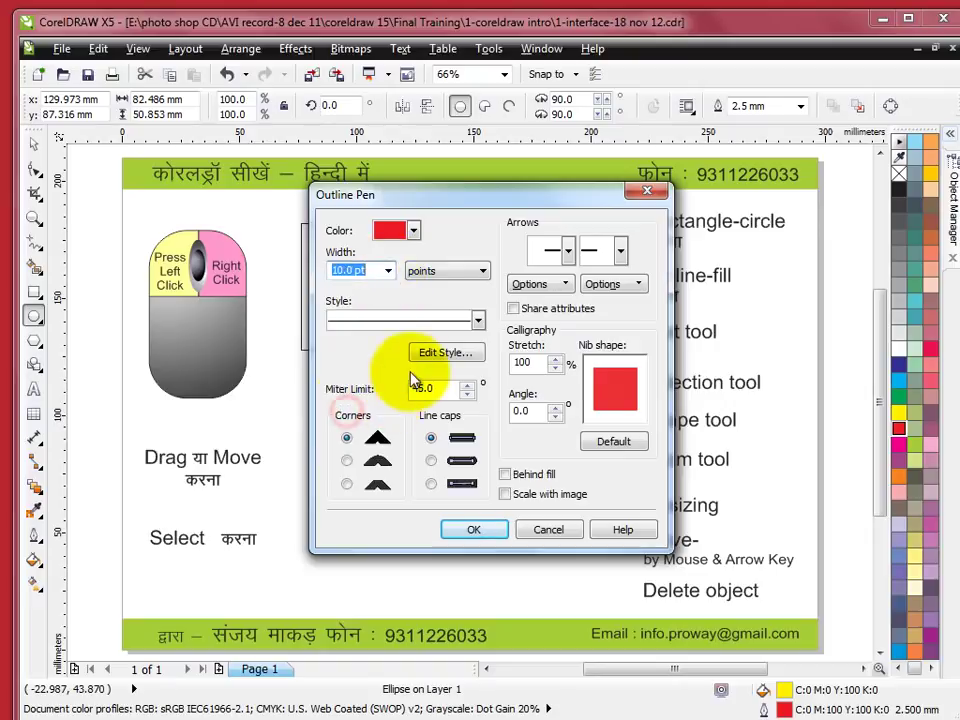
{"action": "left_click", "coordinate": [413, 231]}
{"action": "left_click", "coordinate": [395, 250]}
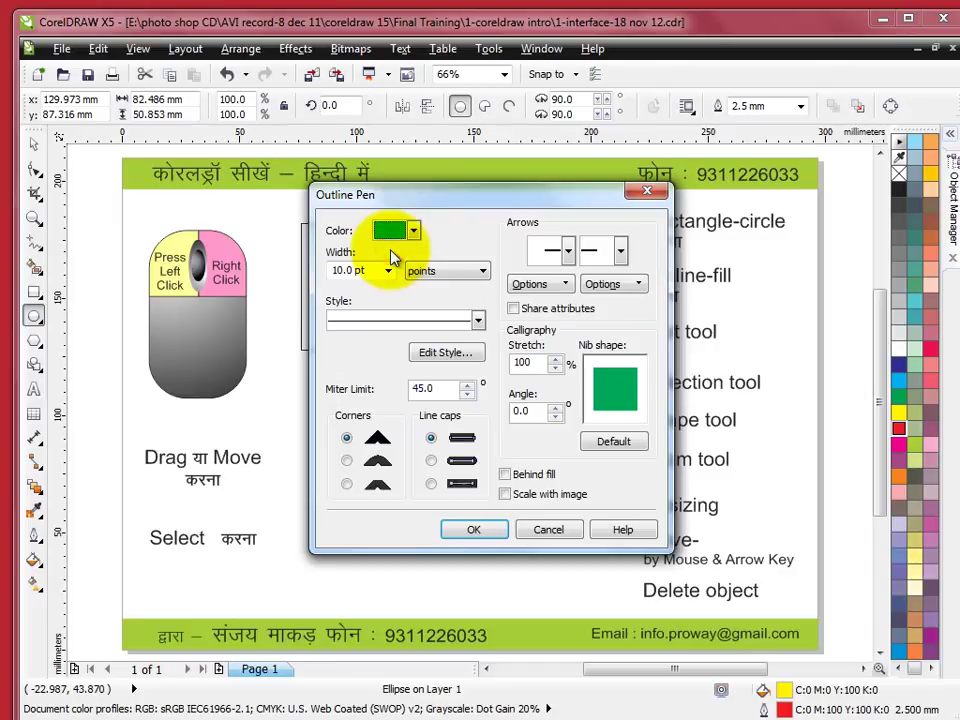
{"action": "left_click", "coordinate": [479, 320]}
{"action": "left_click", "coordinate": [390, 444]}
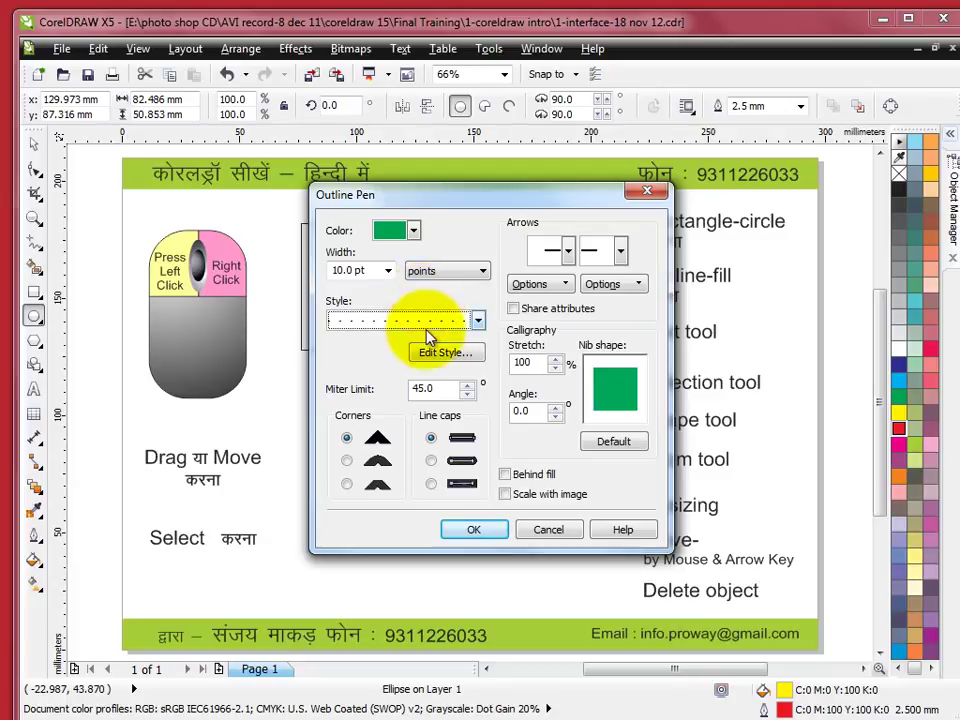
{"action": "left_click", "coordinate": [466, 527]}
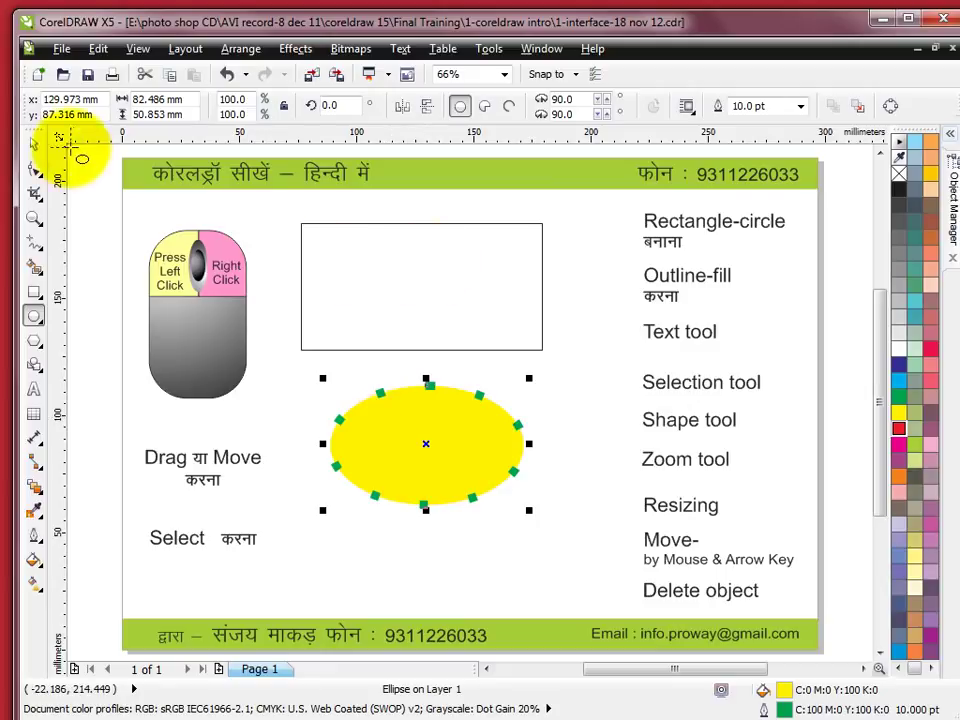
- Fill the rectangle with orange-yellow (C:0 M:20 Y:100 K:0) and color its outline red
{"action": "left_click", "coordinate": [35, 147]}
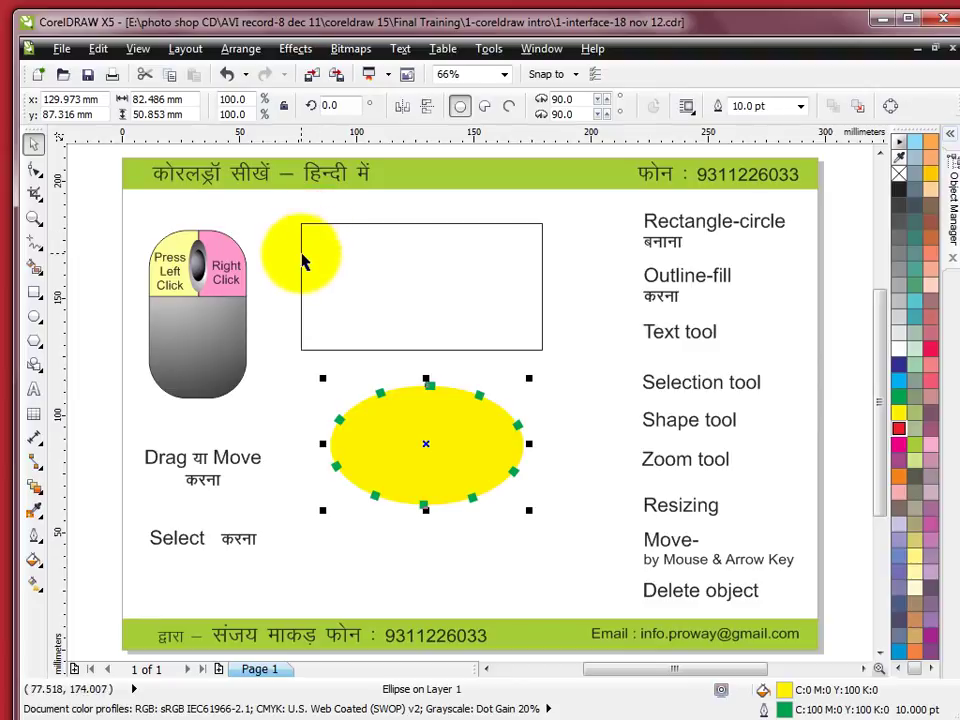
{"action": "left_click", "coordinate": [339, 224]}
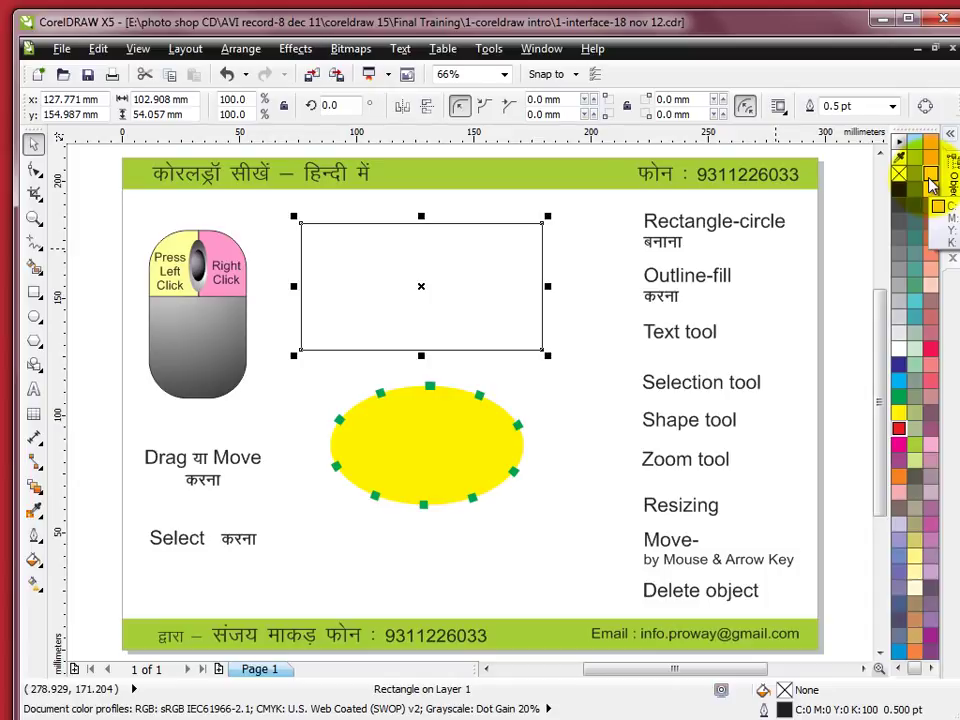
{"action": "left_click", "coordinate": [931, 184]}
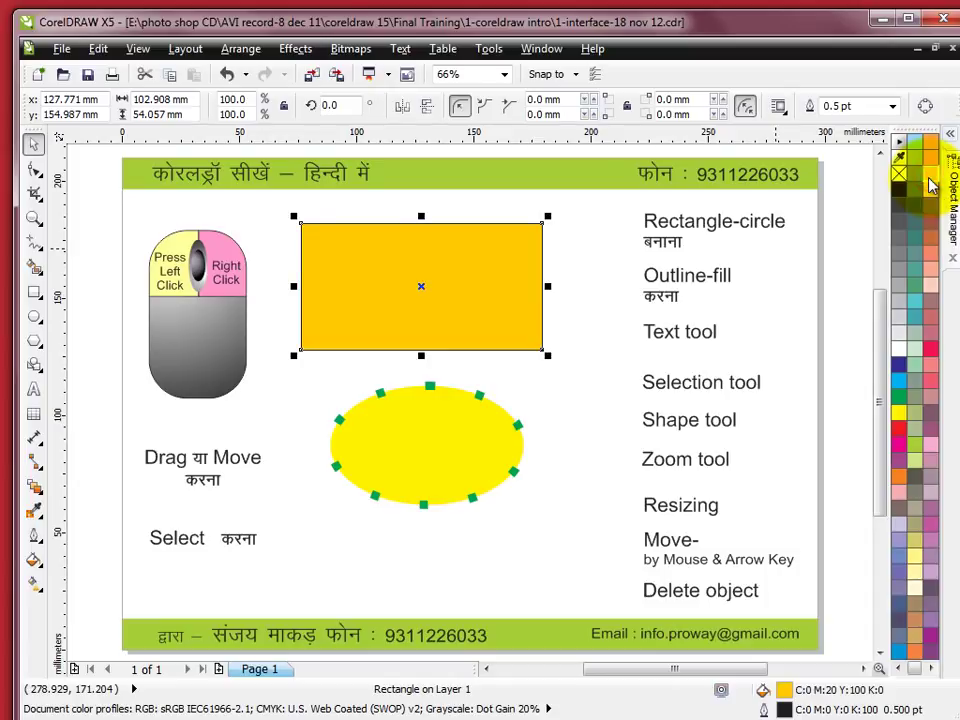
{"action": "right_click", "coordinate": [899, 430]}
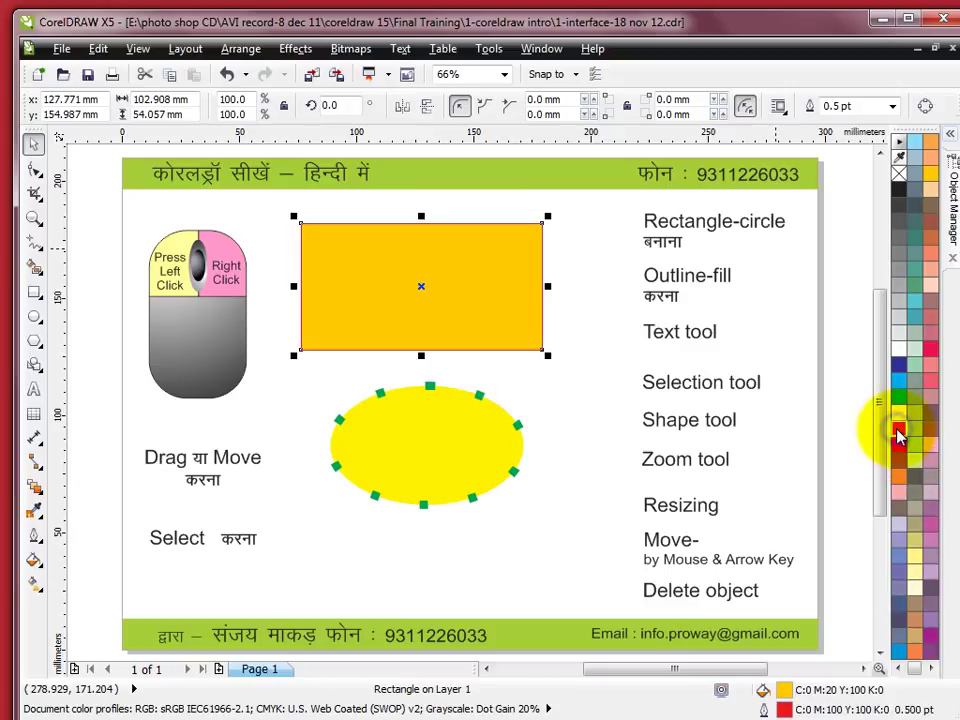
- In the Outline Pen settings, set the rectangle's outline to 8 pt wide with a dashed line style
{"action": "left_click", "coordinate": [34, 533]}
{"action": "left_click", "coordinate": [108, 256]}
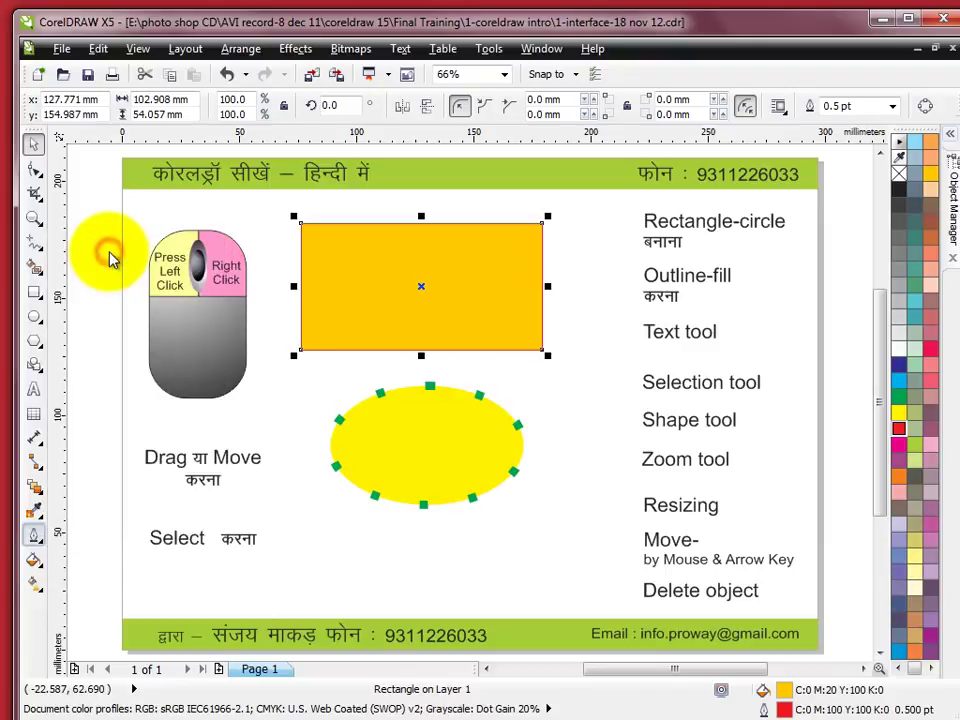
{"action": "left_click", "coordinate": [389, 271]}
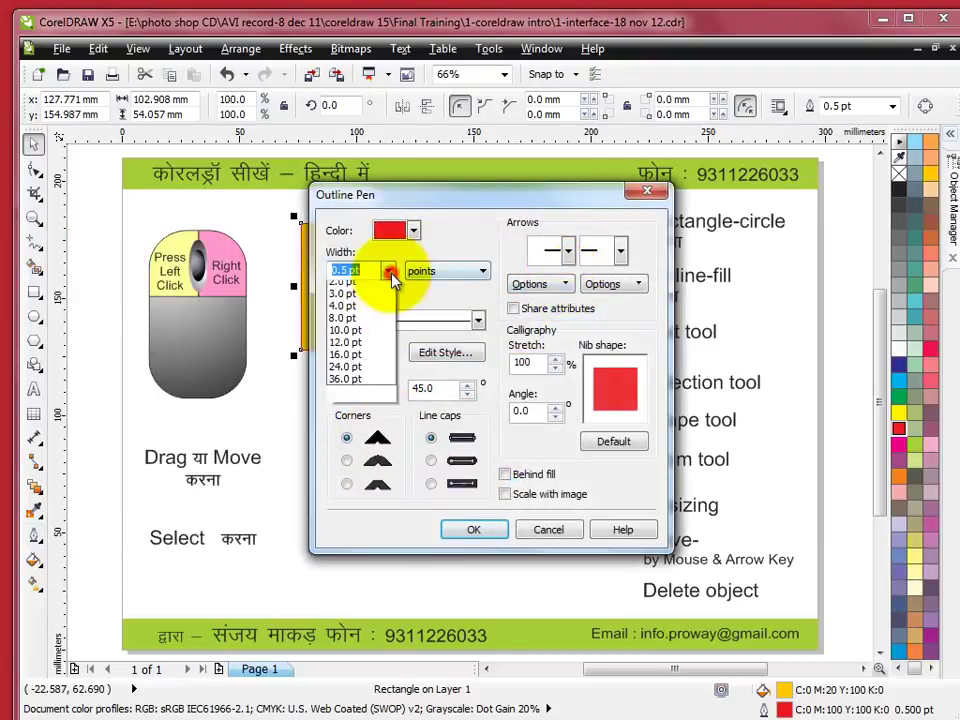
{"action": "left_click", "coordinate": [365, 404]}
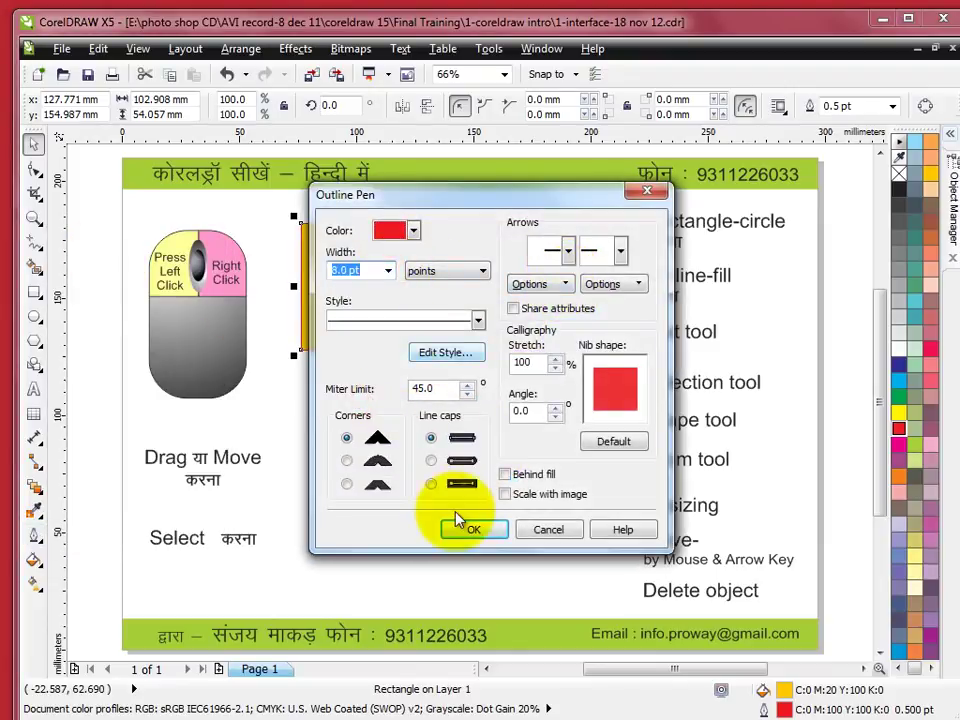
{"action": "left_click", "coordinate": [401, 319]}
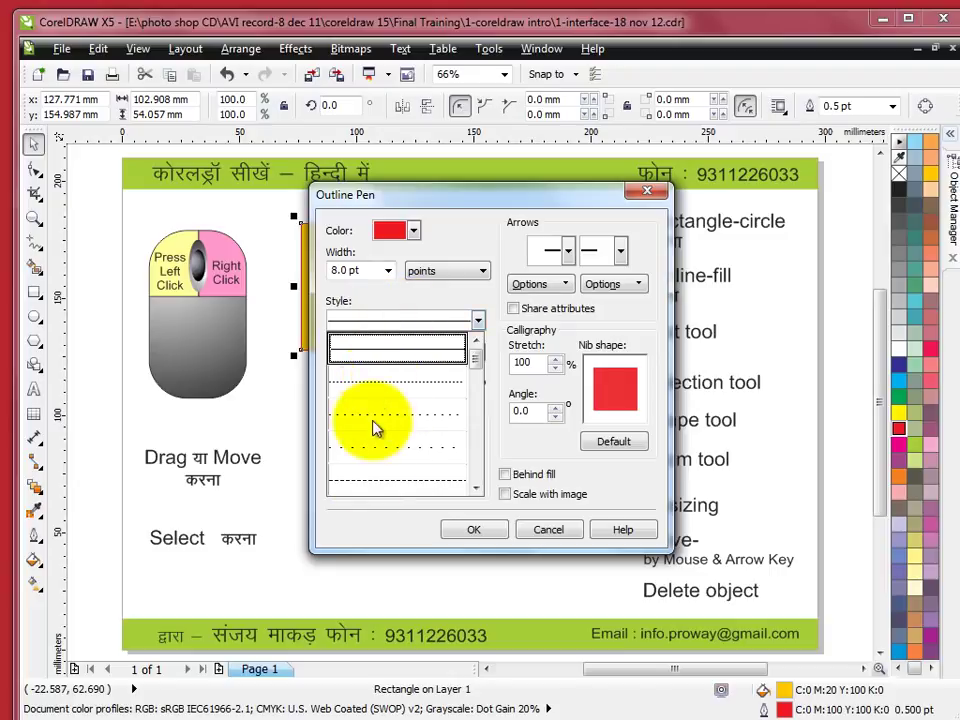
{"action": "left_click", "coordinate": [371, 478]}
{"action": "left_click", "coordinate": [472, 529]}
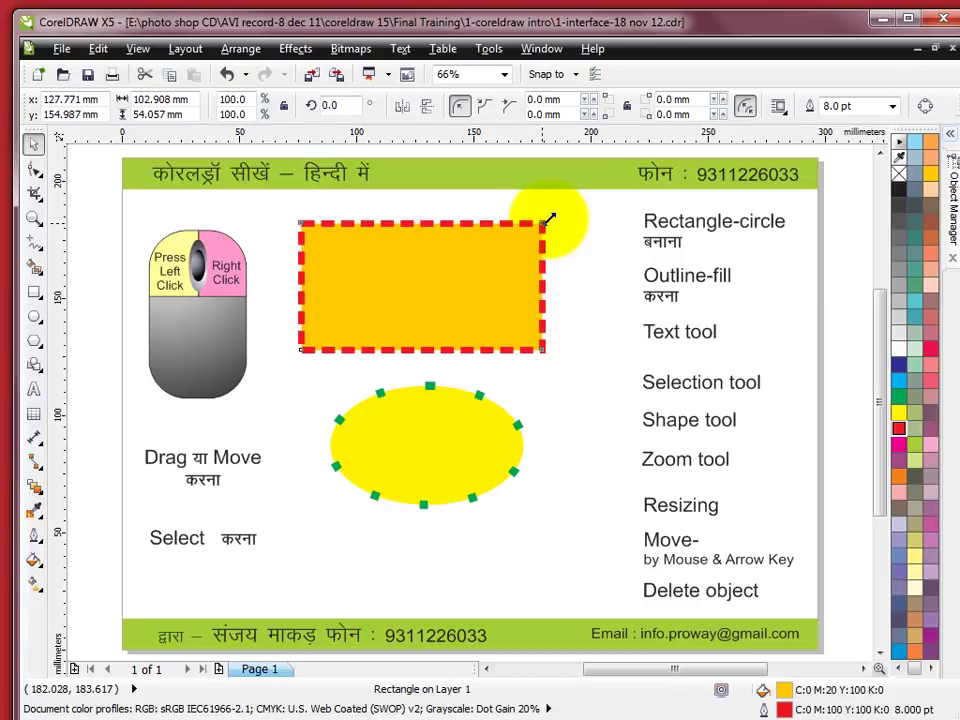
- Shrink the rectangle proportionally to about 76 × 40 mm and move its center to about X 136, Y 158 mm
{"action": "left_click_drag", "start_coordinate": [550, 218], "coordinate": [537, 257]}
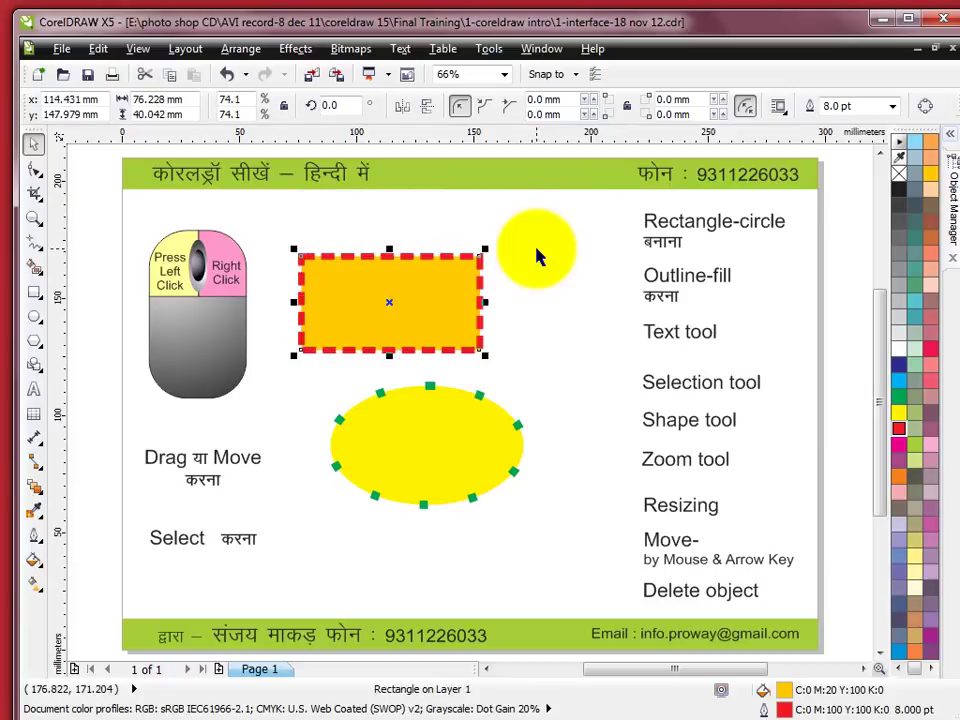
{"action": "left_click_drag", "start_coordinate": [483, 356], "coordinate": [529, 366]}
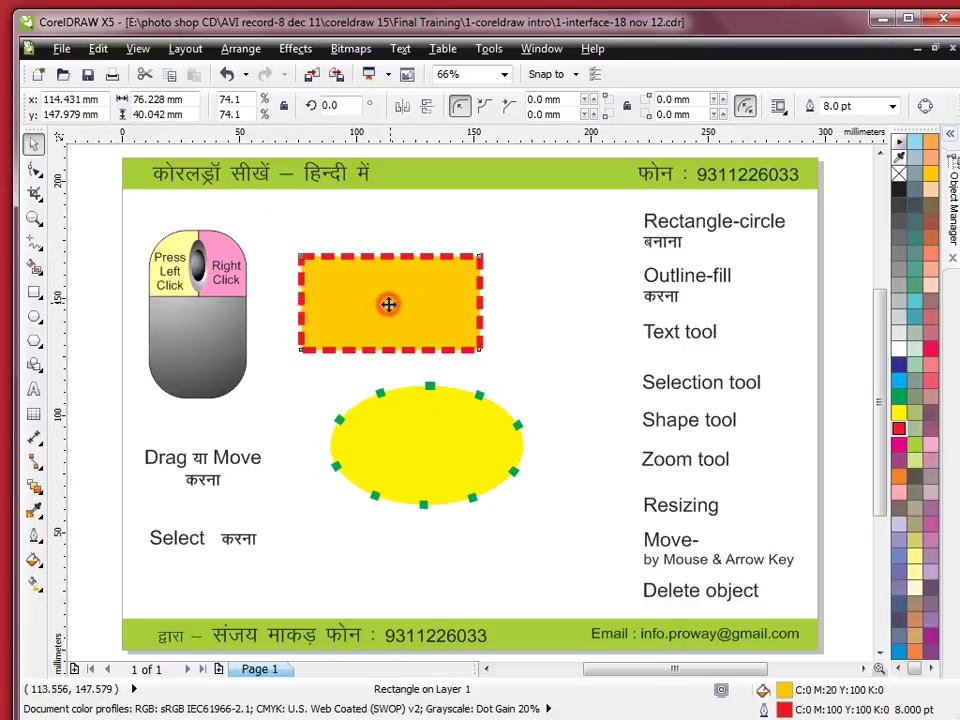
{"action": "left_click_drag", "start_coordinate": [394, 305], "coordinate": [440, 279]}
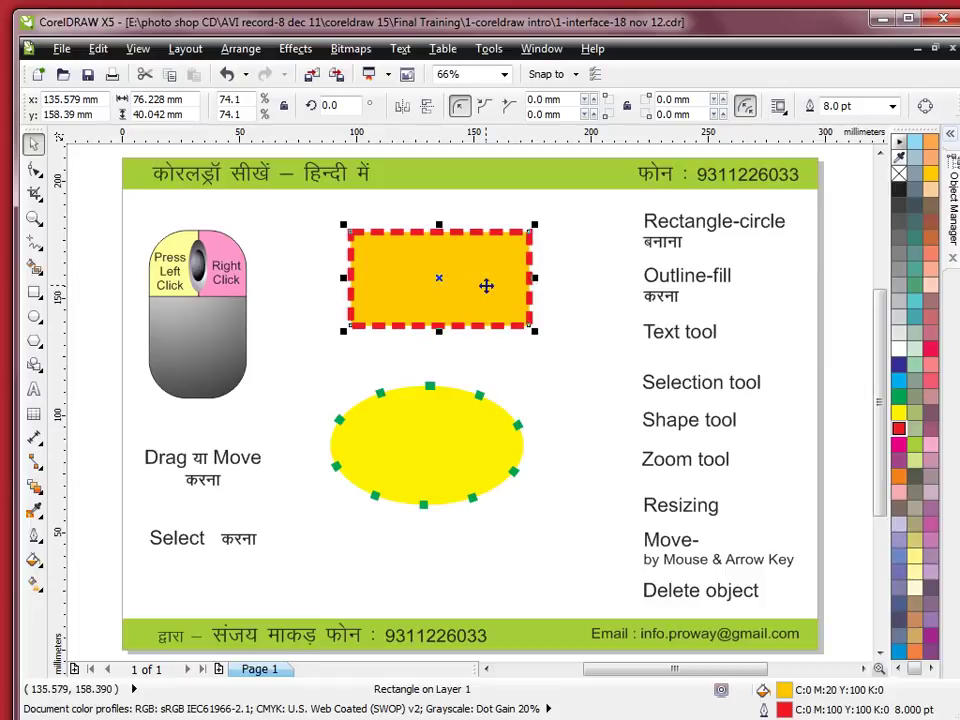
- Move the ellipse closer beneath the rectangle and stretch it on its sides to about 119 × 50 mm
{"action": "left_click", "coordinate": [456, 443]}
{"action": "left_click_drag", "start_coordinate": [427, 445], "coordinate": [447, 414]}
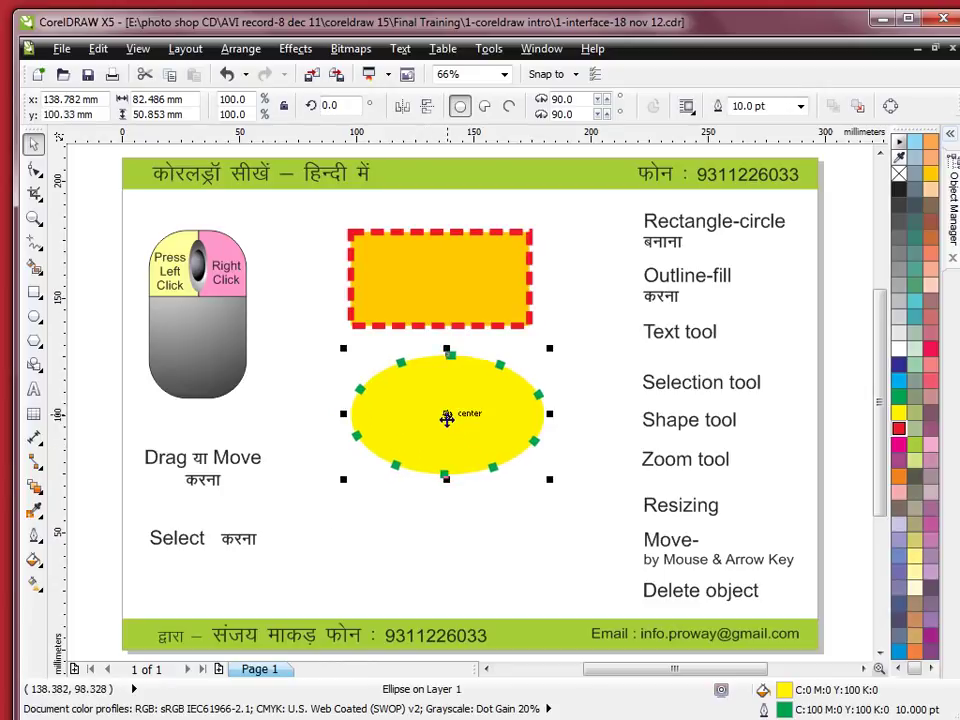
{"action": "left_click_drag", "start_coordinate": [550, 413], "coordinate": [606, 409]}
{"action": "left_click_drag", "start_coordinate": [343, 409], "coordinate": [312, 428]}
{"action": "mouse_move", "coordinate": [456, 356]}
{"action": "left_mouse_down"}
{"action": "mouse_move", "coordinate": [456, 347]}
{"action": "mouse_move", "coordinate": [456, 379]}
{"action": "mouse_move", "coordinate": [458, 349]}
{"action": "left_mouse_up"}
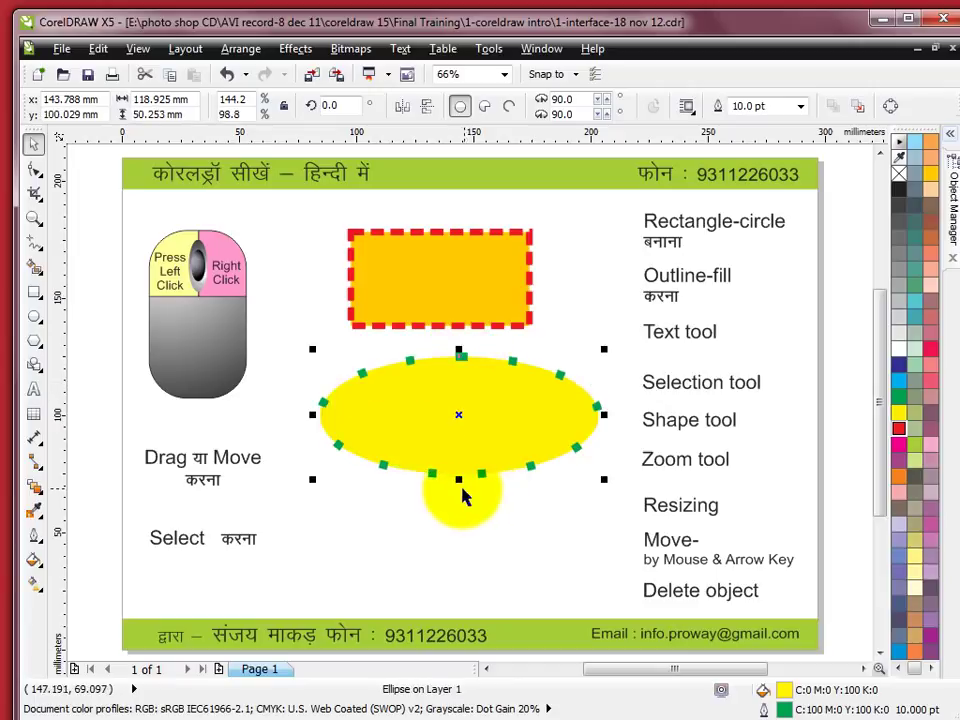
{"action": "mouse_move", "coordinate": [460, 481]}
{"action": "left_mouse_down"}
{"action": "mouse_move", "coordinate": [458, 492]}
{"action": "mouse_move", "coordinate": [466, 477]}
{"action": "left_mouse_up"}
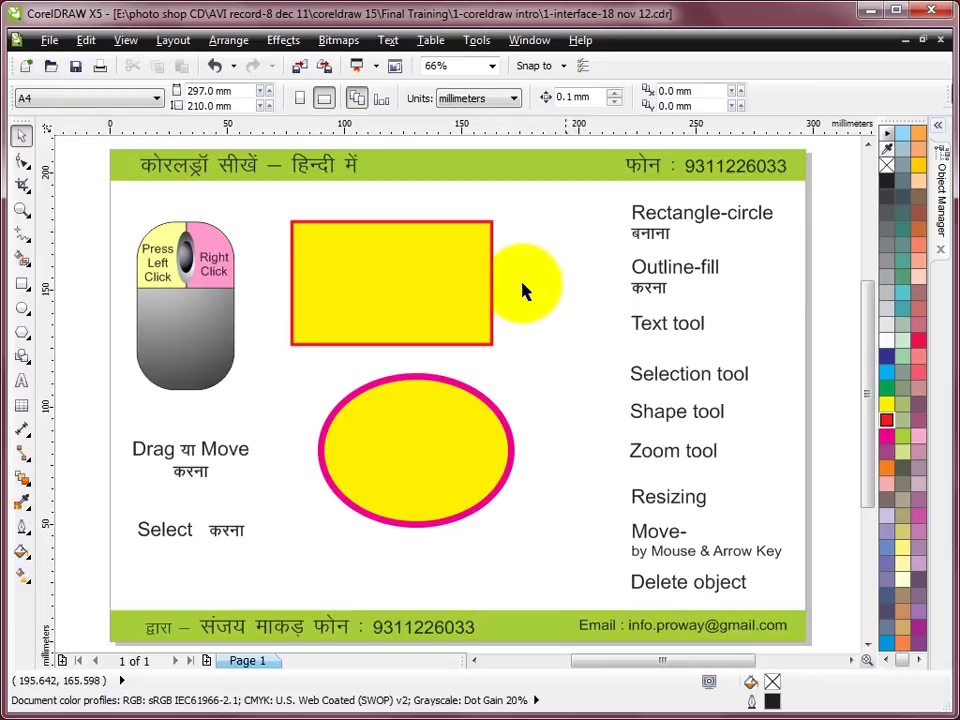
- Add 24 pt Arial artistic text inside the rectangle reading "type world", "line" and "line" on three lines
{"action": "left_click", "coordinate": [20, 384]}
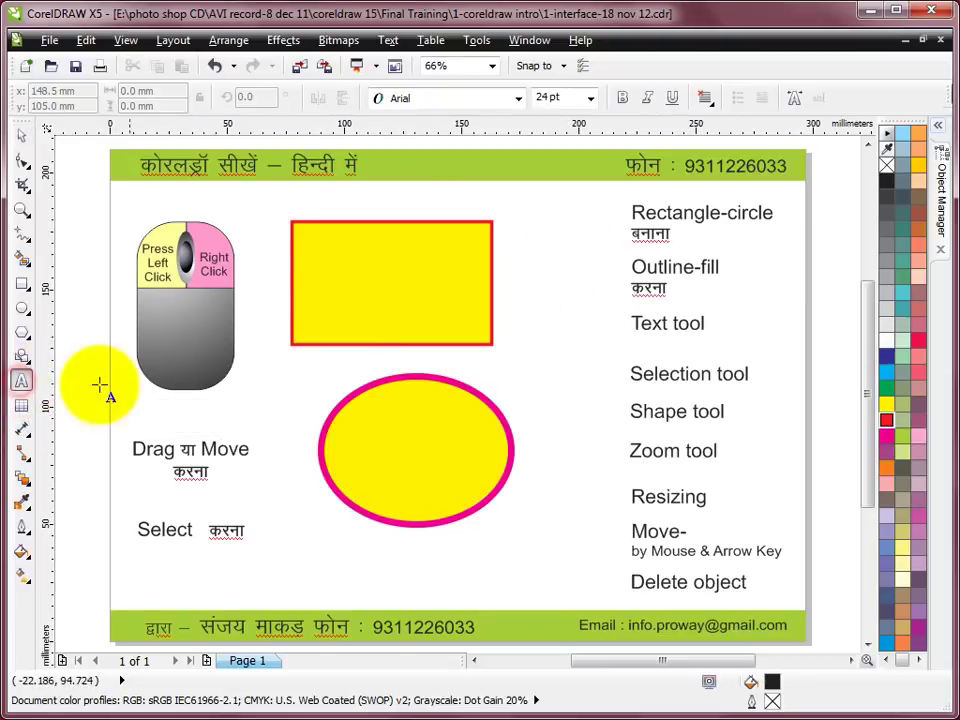
{"action": "left_click", "coordinate": [323, 257]}
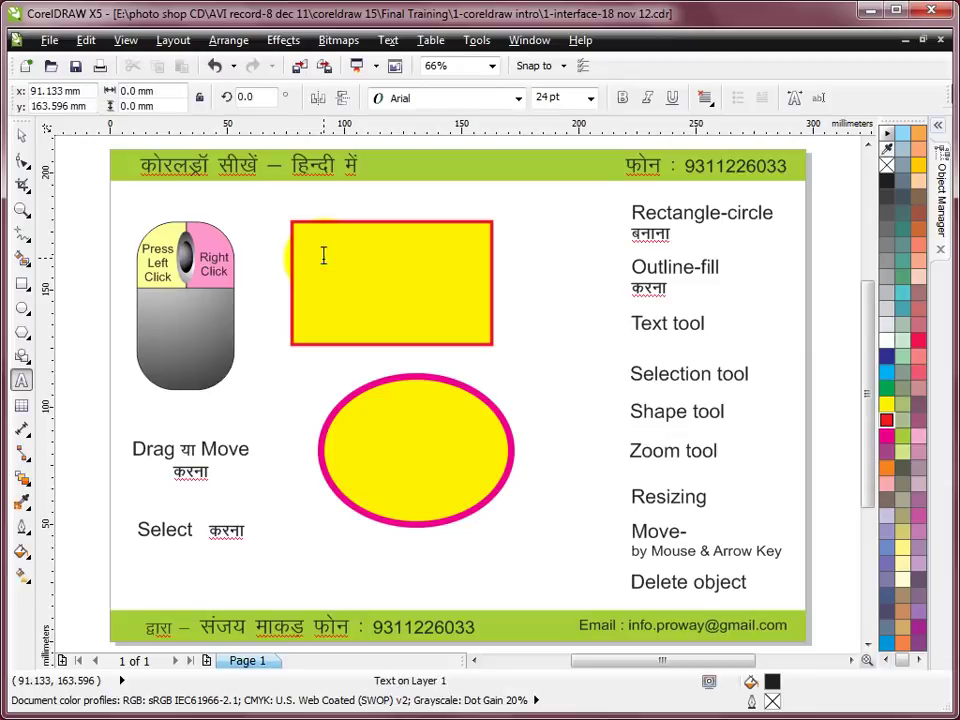
{"action": "type", "text": "type world"}
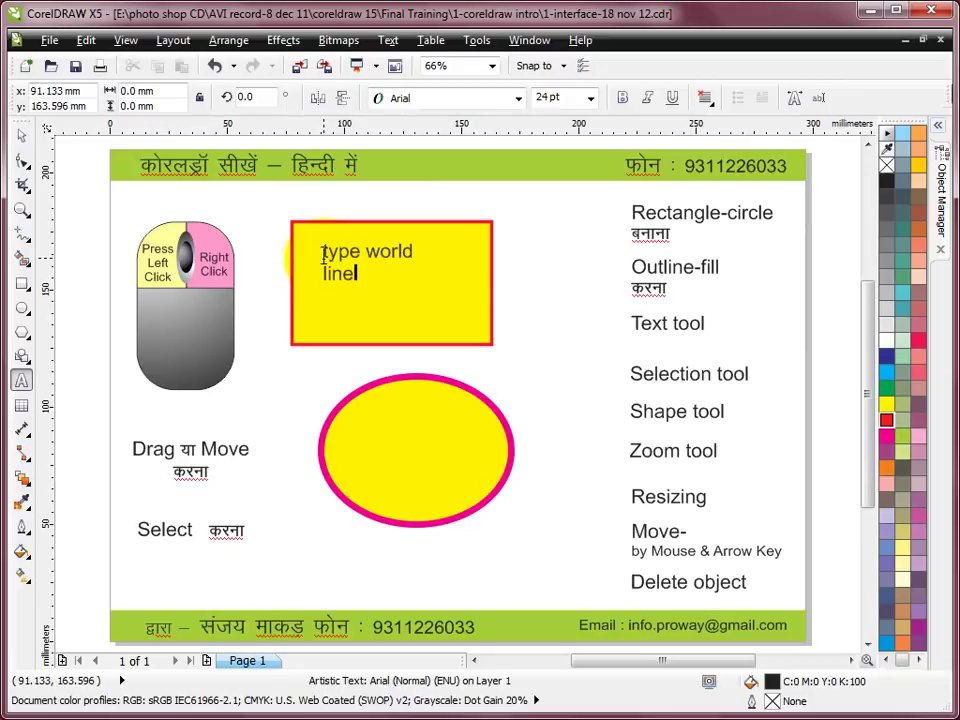
{"action": "type", "text": "e"}
{"action": "key", "text": "Escape"}
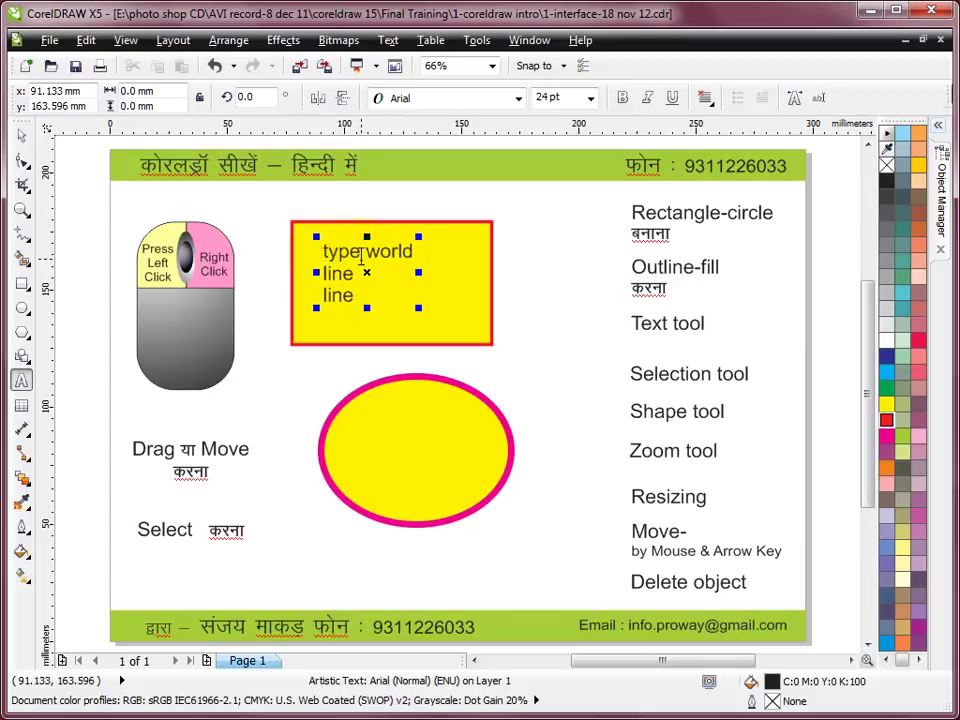
- With the Shape tool, slightly increase the line spacing of the text in the rectangle and tighten its character spacing
{"action": "left_click", "coordinate": [21, 160]}
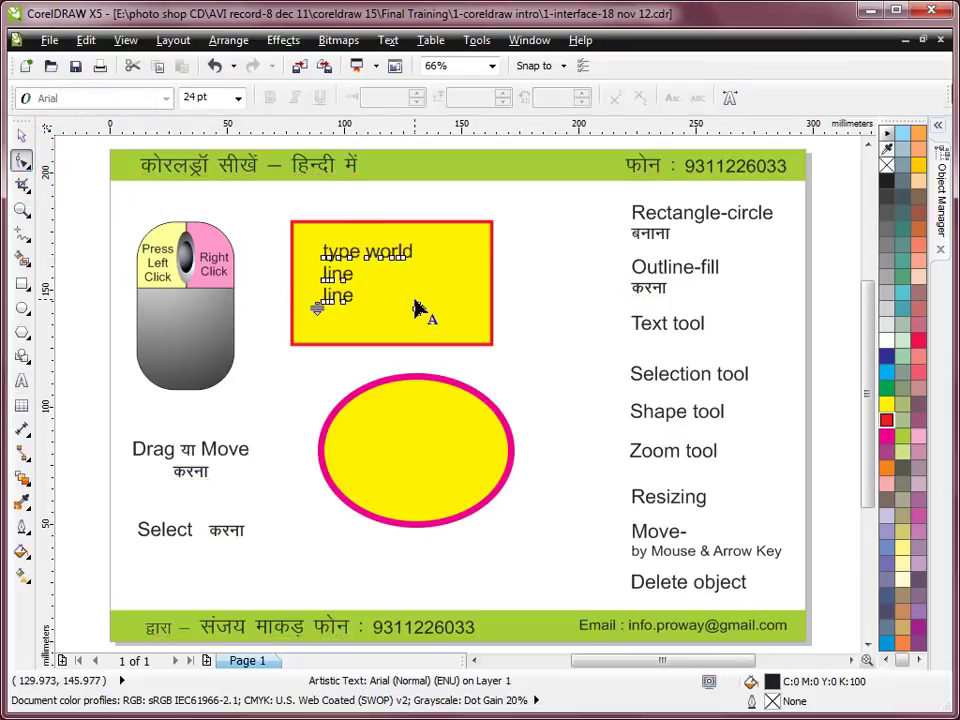
{"action": "left_click", "coordinate": [425, 346]}
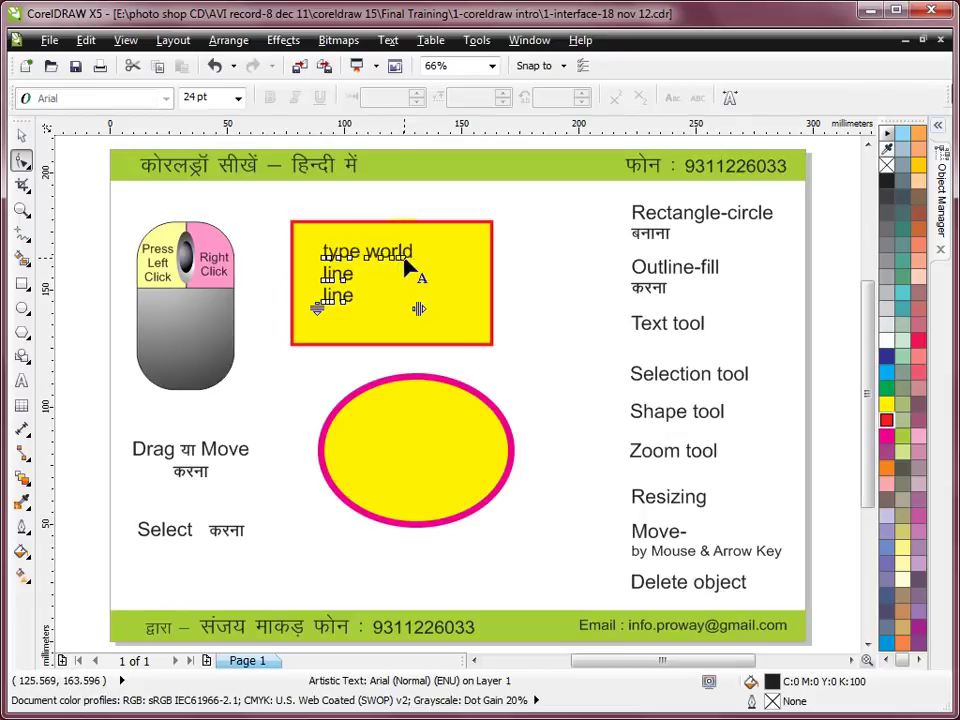
{"action": "left_click", "coordinate": [316, 309]}
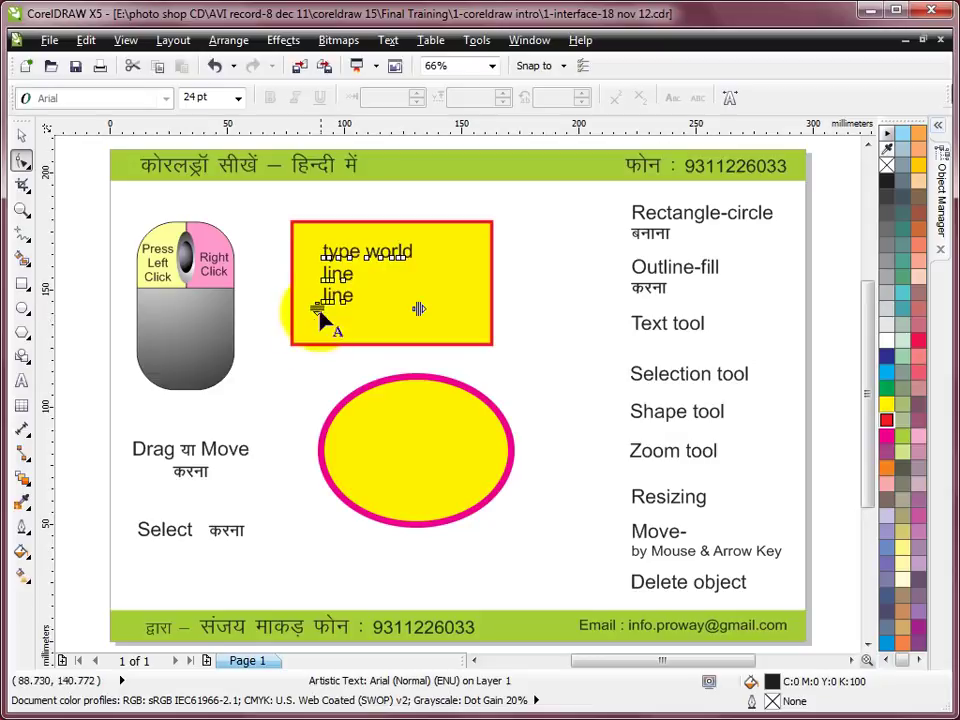
{"action": "mouse_move", "coordinate": [317, 309]}
{"action": "left_mouse_down"}
{"action": "mouse_move", "coordinate": [311, 379]}
{"action": "mouse_move", "coordinate": [319, 298]}
{"action": "left_mouse_up"}
{"action": "left_click_drag", "start_coordinate": [418, 313], "coordinate": [375, 319]}
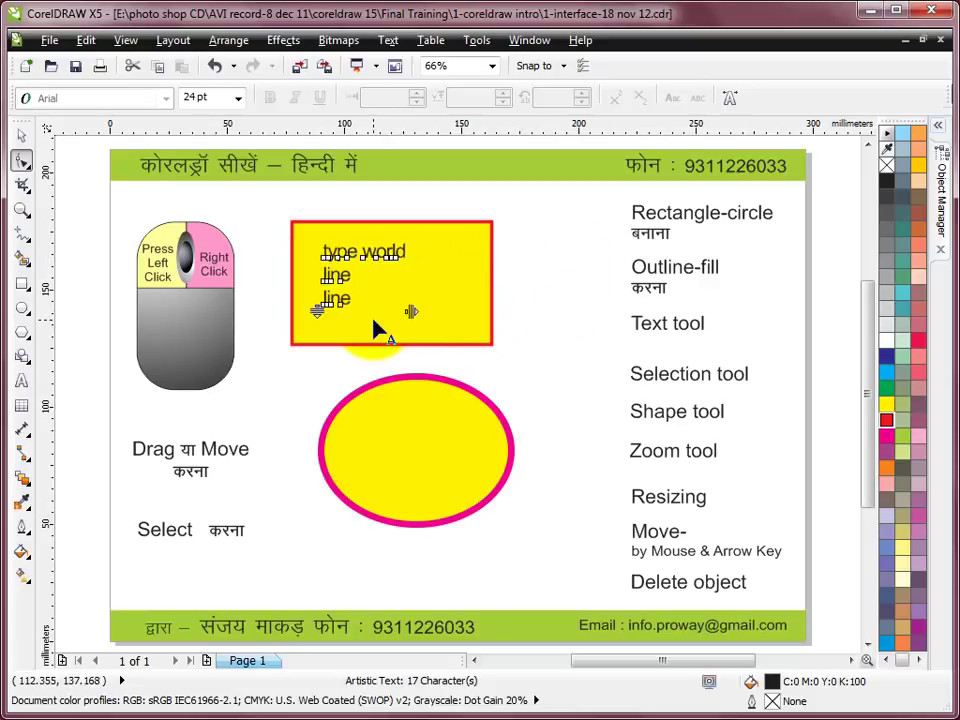
- Try a wide gap between the words, and expand the character spacing until the text is about 55.5 mm wide
{"action": "key", "text": "shift"}
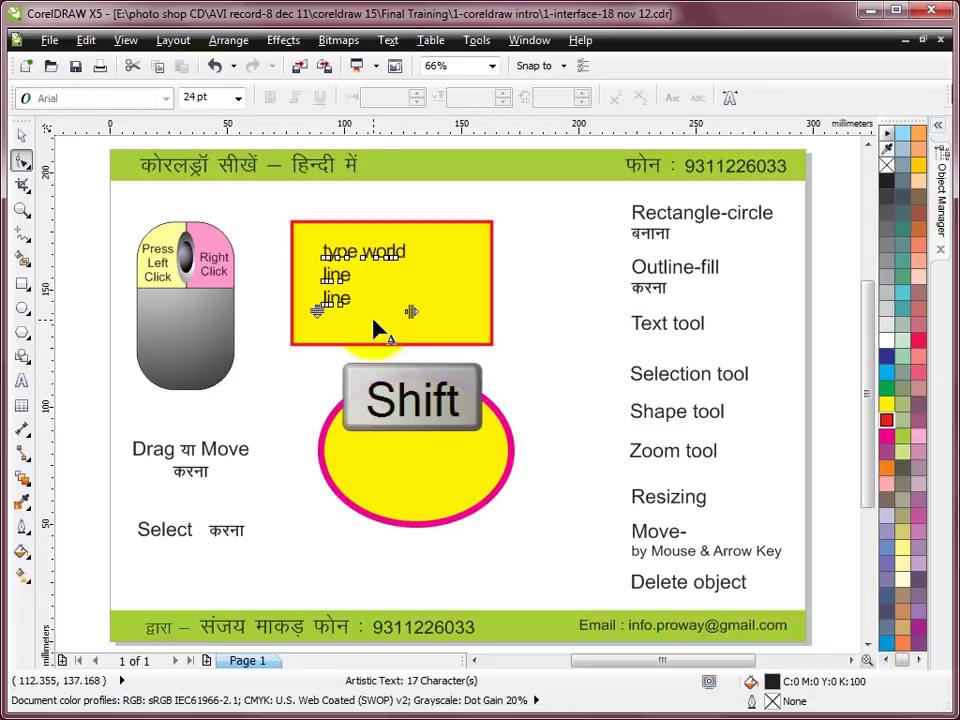
{"action": "left_click_drag", "start_coordinate": [412, 313], "coordinate": [484, 311]}
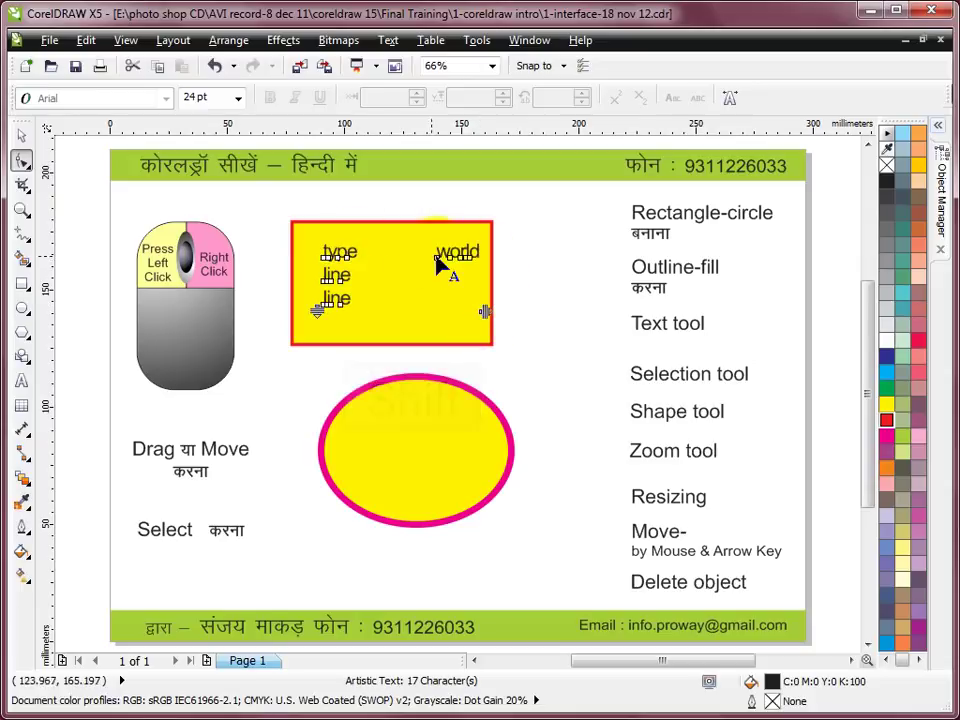
{"action": "left_click_drag", "start_coordinate": [484, 311], "coordinate": [463, 318]}
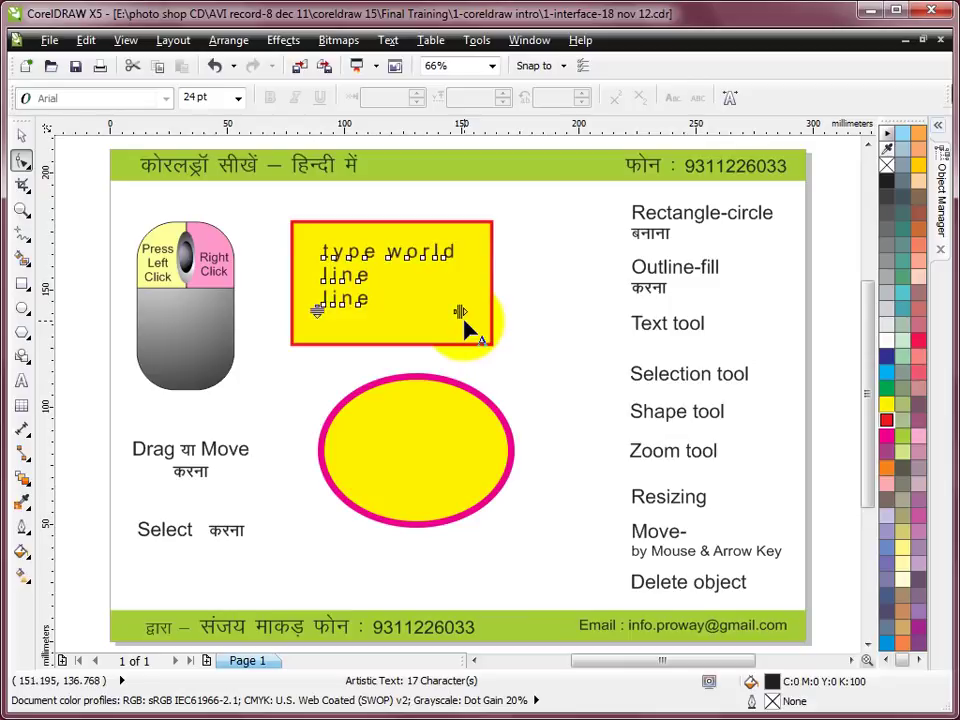
{"action": "left_click", "coordinate": [22, 135]}
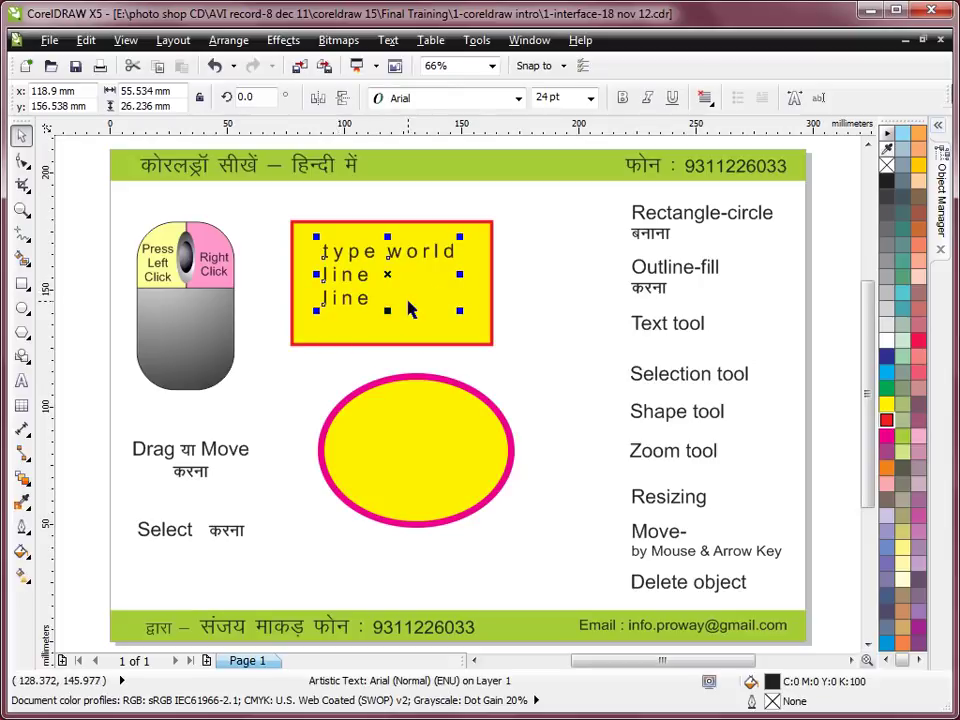
- Make the word "type" bold and the third line "line" bold italic
{"action": "left_click", "coordinate": [21, 380]}
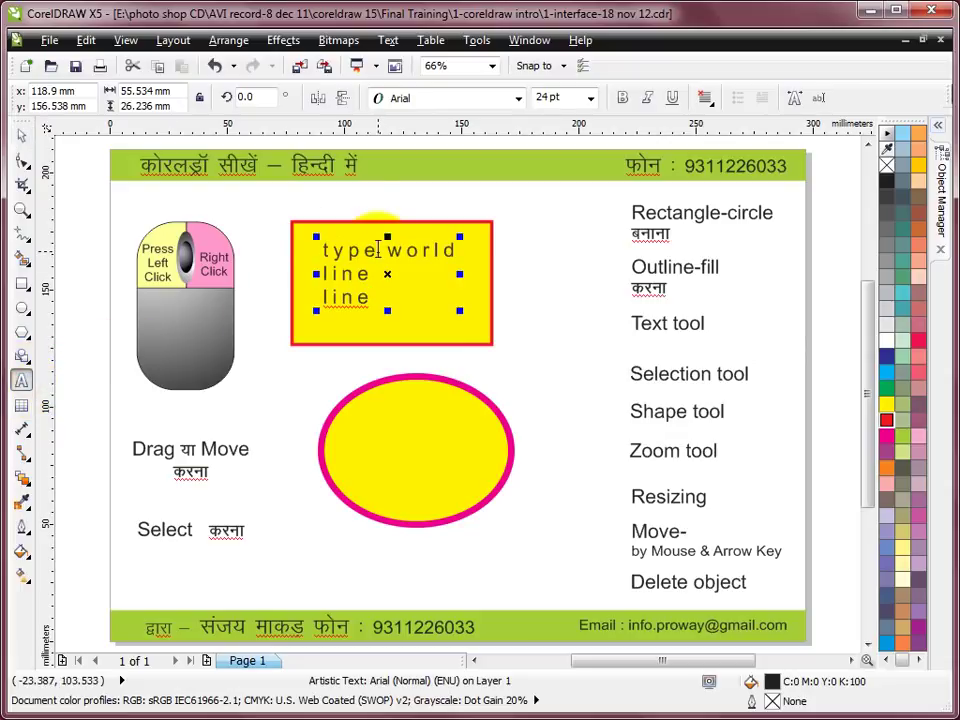
{"action": "left_click", "coordinate": [376, 249]}
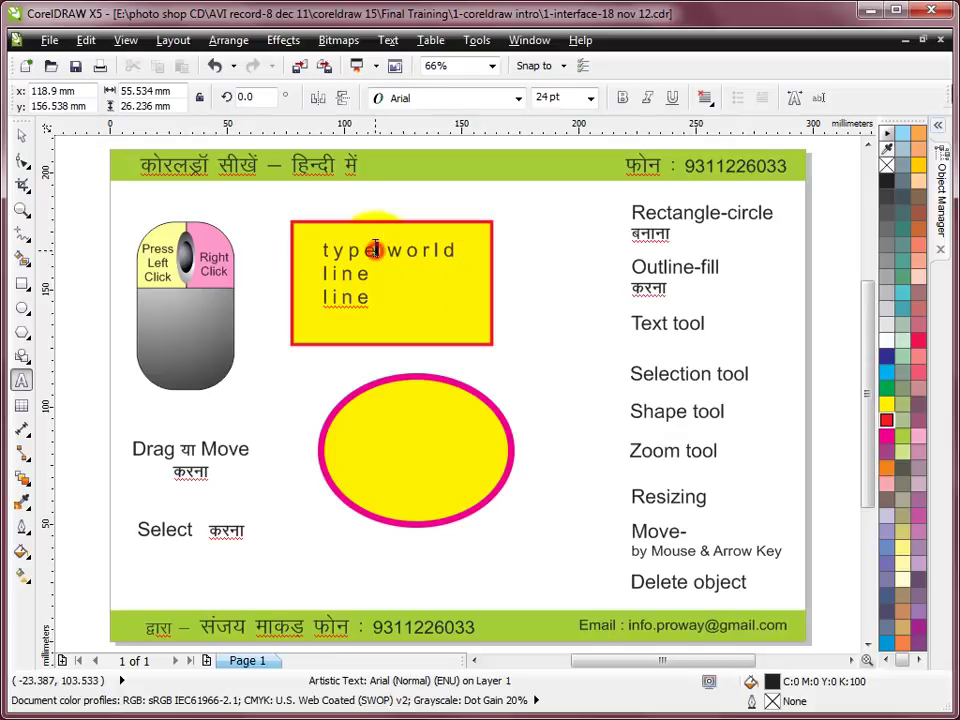
{"action": "left_click_drag", "start_coordinate": [376, 249], "coordinate": [324, 248]}
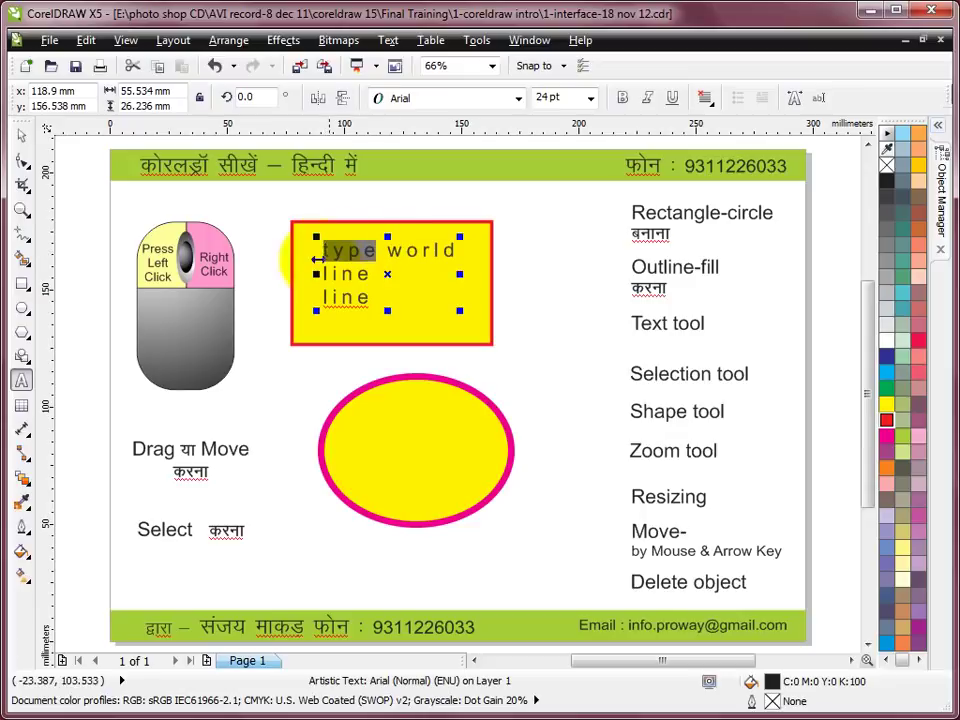
{"action": "left_click", "coordinate": [622, 99]}
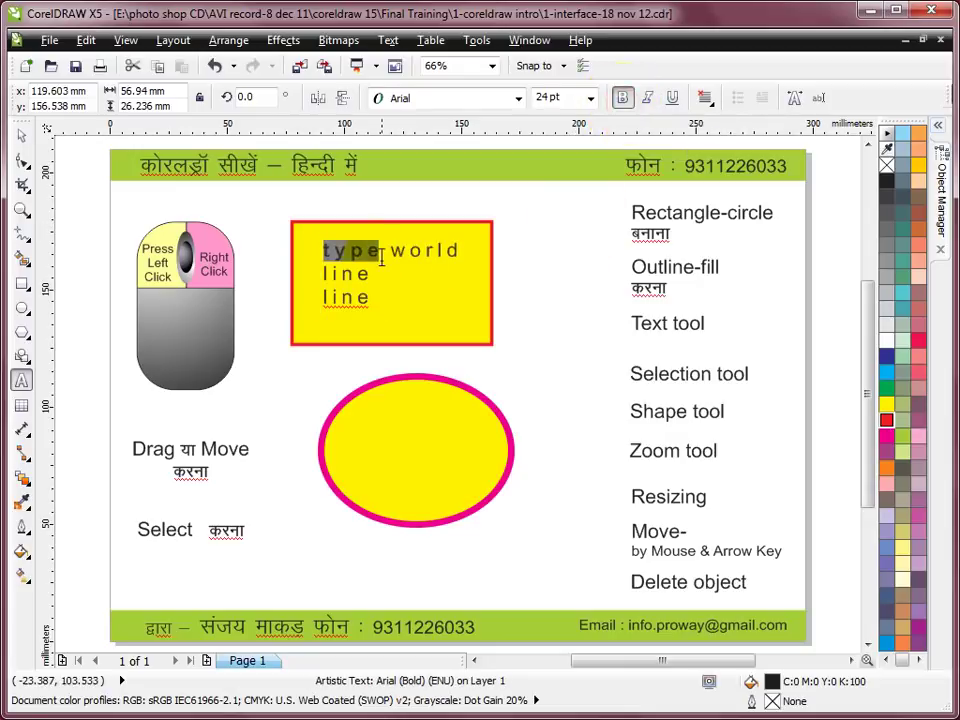
{"action": "left_click", "coordinate": [322, 297]}
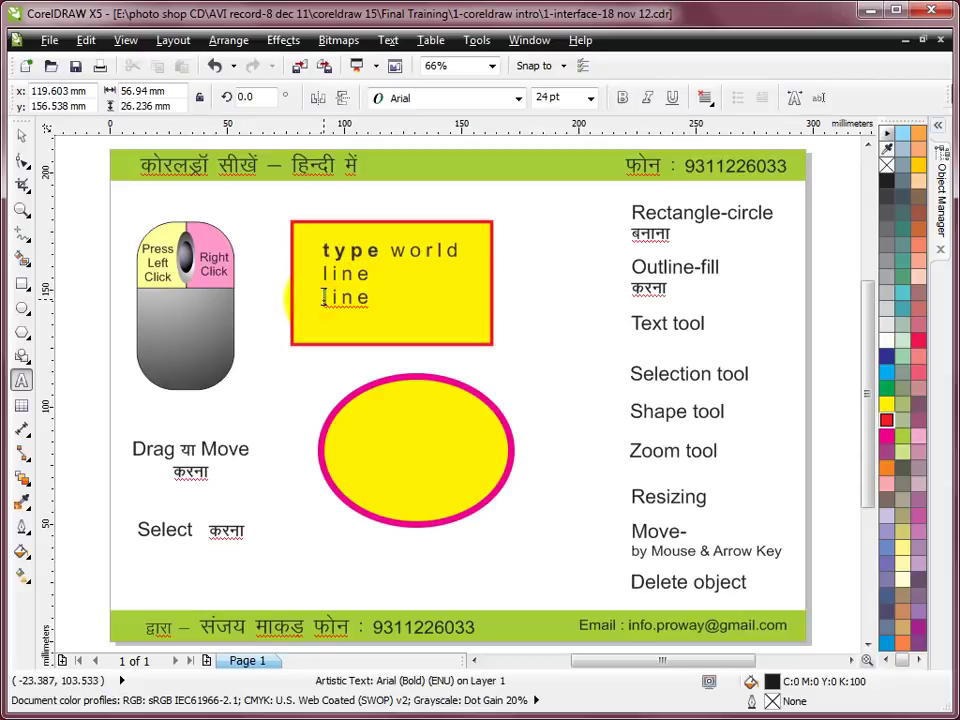
{"action": "left_click_drag", "start_coordinate": [322, 297], "coordinate": [372, 297]}
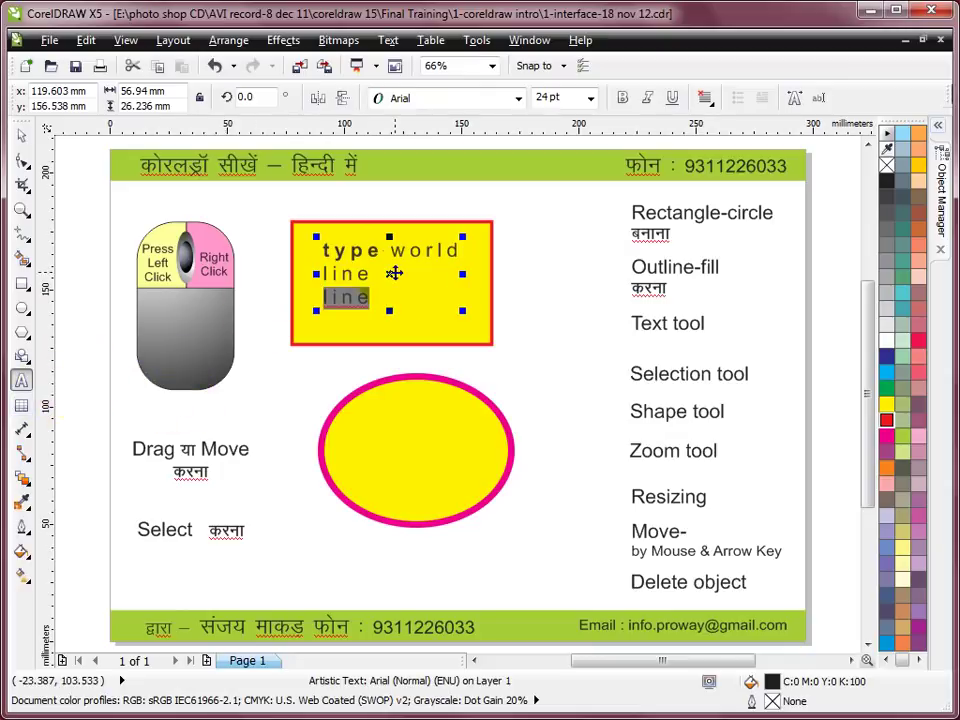
{"action": "left_click", "coordinate": [647, 97]}
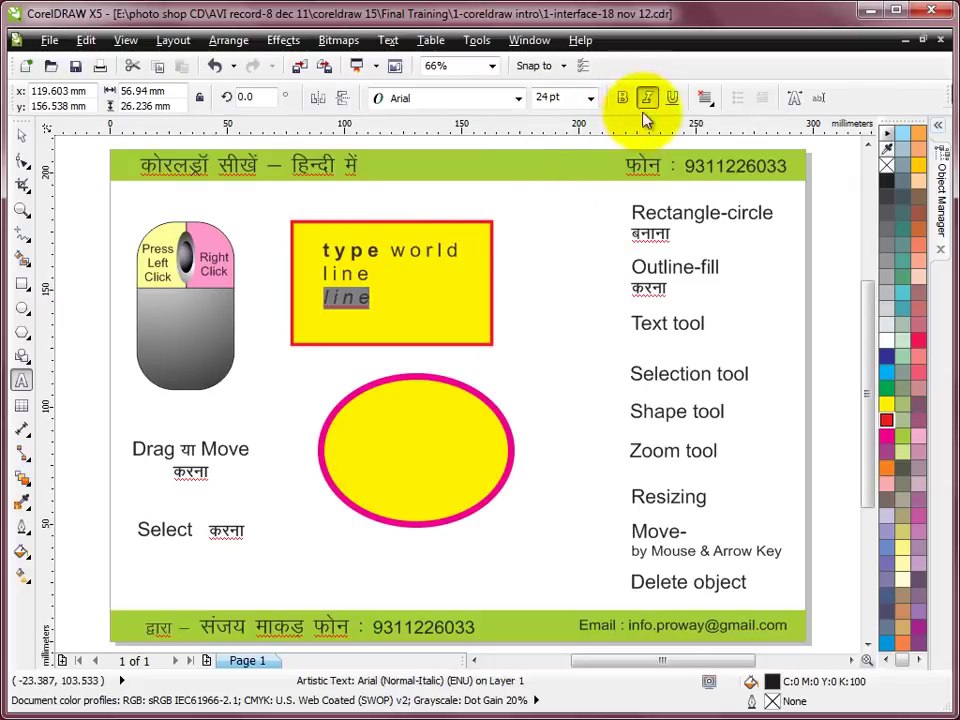
{"action": "left_click", "coordinate": [622, 97]}
- Remove the bold from the first two lines of the text and make them italic
{"action": "left_click_drag", "start_coordinate": [322, 250], "coordinate": [370, 274]}
{"action": "left_click", "coordinate": [622, 98]}
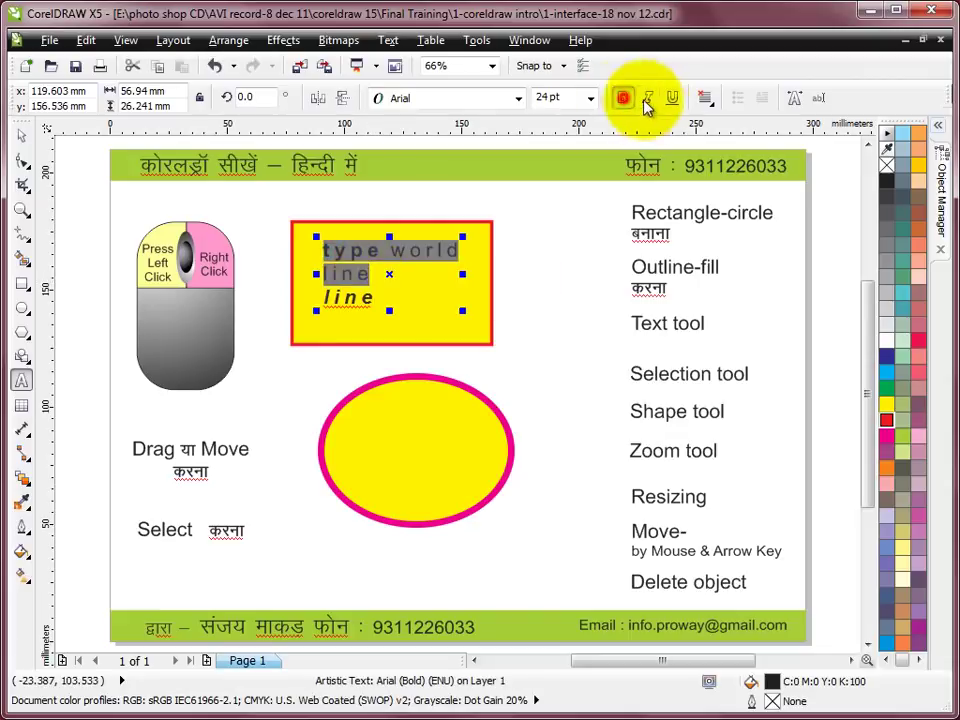
{"action": "left_click", "coordinate": [647, 97]}
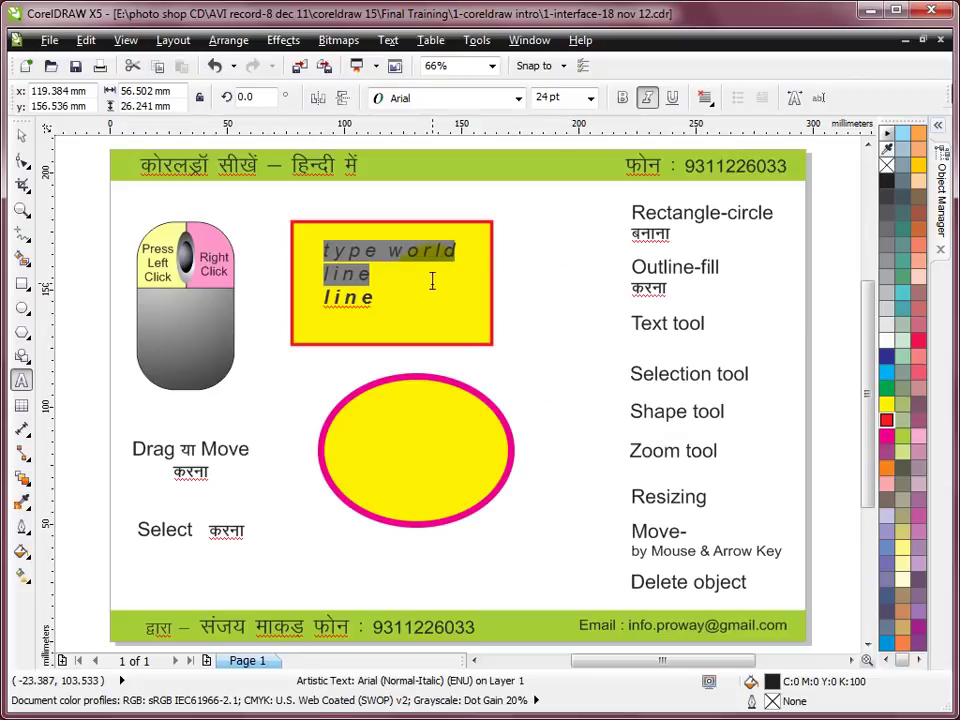
- Use the Pick tool to select whole objects in turn: the rectangle, the ellipse and the text
{"action": "left_click", "coordinate": [22, 160]}
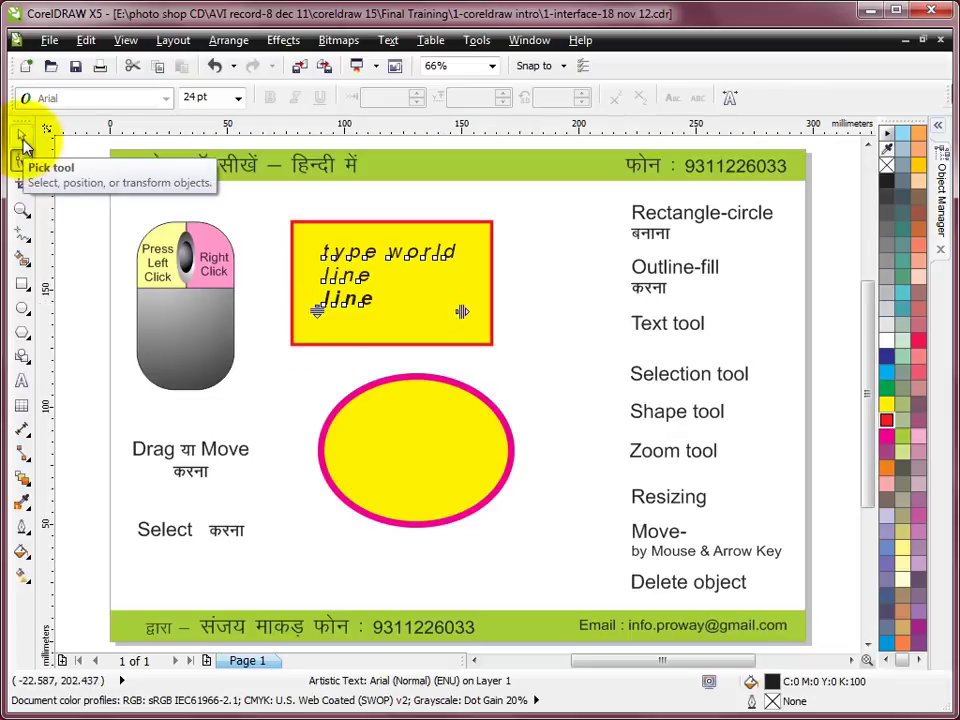
{"action": "left_click", "coordinate": [23, 140]}
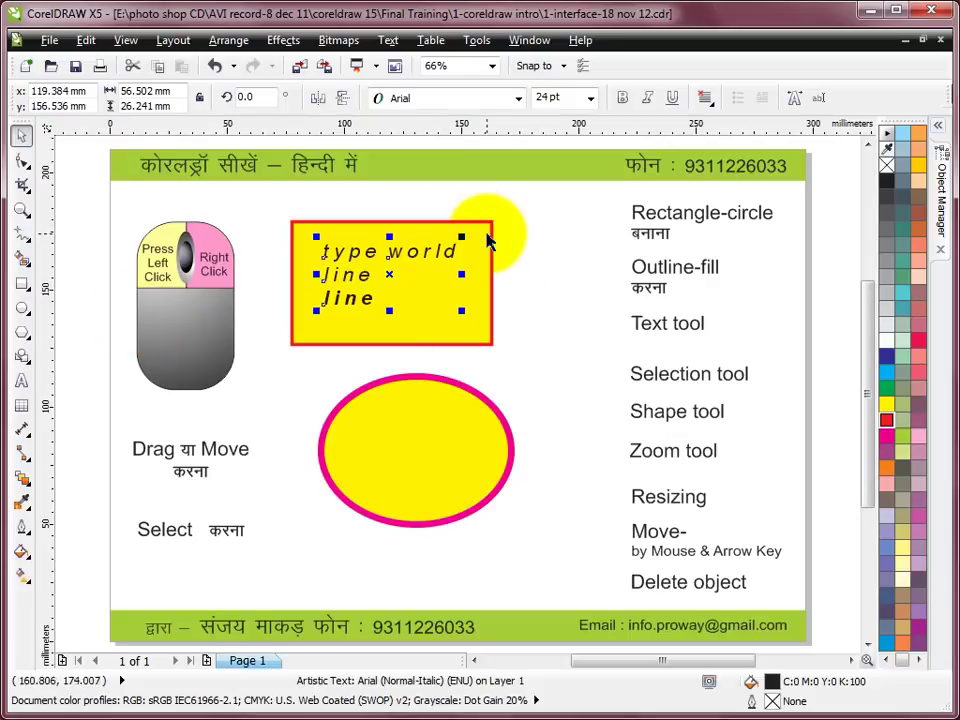
{"action": "left_click", "coordinate": [488, 238]}
{"action": "left_click", "coordinate": [476, 428]}
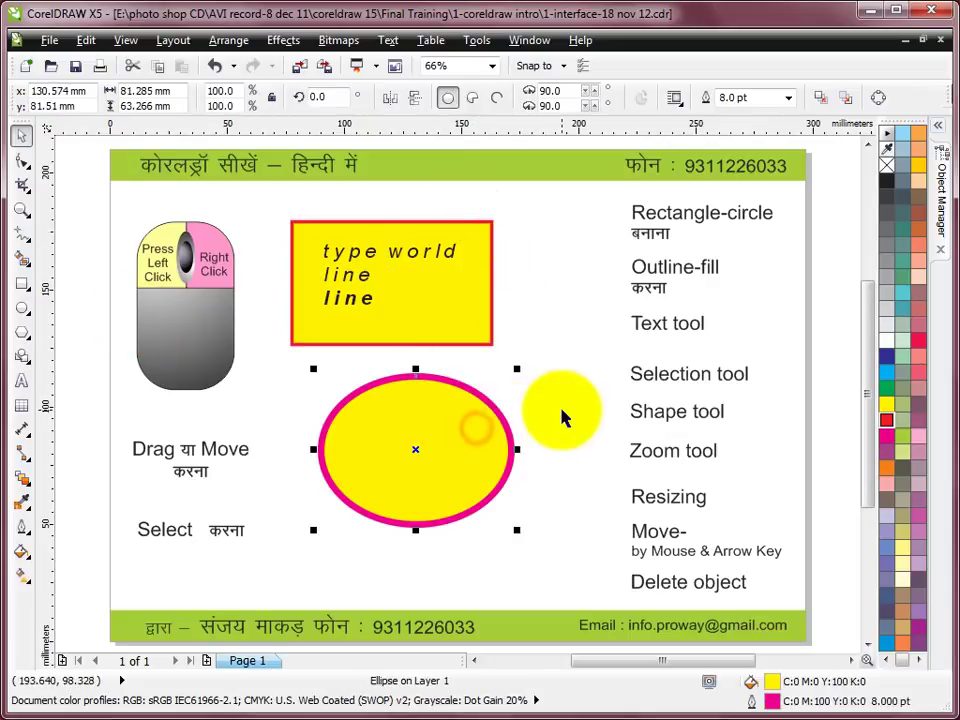
{"action": "left_click", "coordinate": [398, 300]}
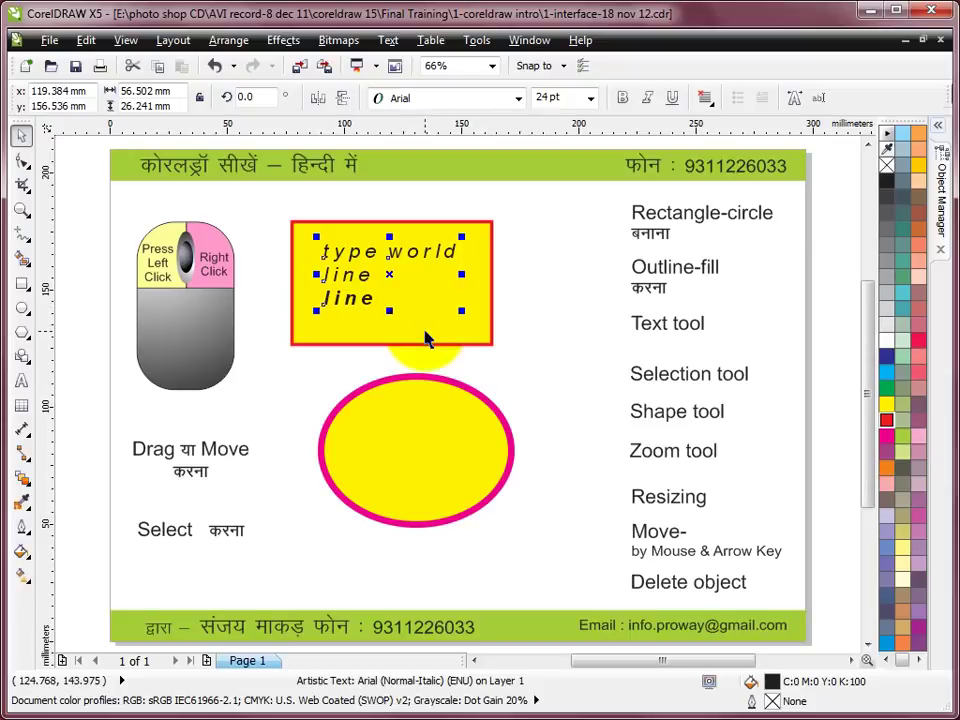
- With the Text tool, place the cursor in the second line and highlight the letters "ype" in the first line
{"action": "left_click", "coordinate": [20, 388]}
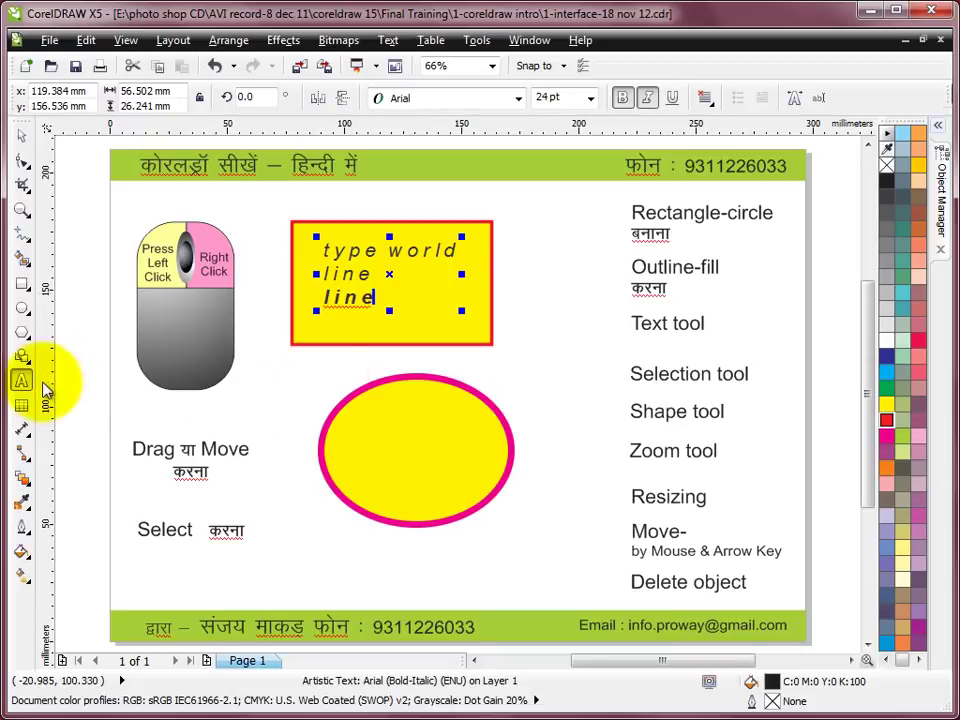
{"action": "left_click", "coordinate": [341, 269]}
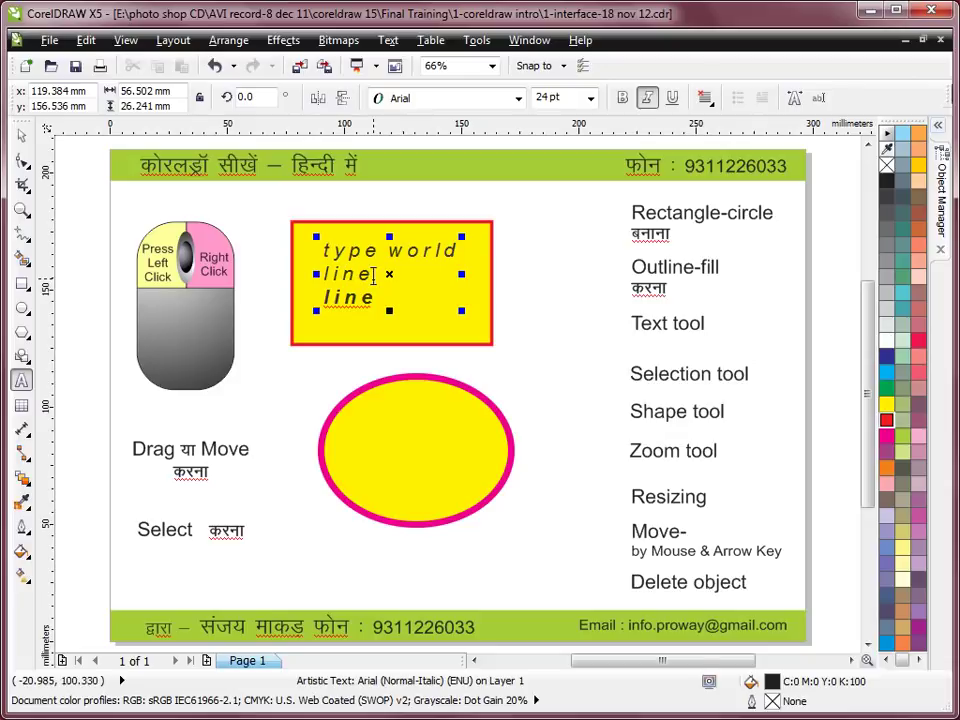
{"action": "left_click_drag", "start_coordinate": [333, 250], "coordinate": [376, 251]}
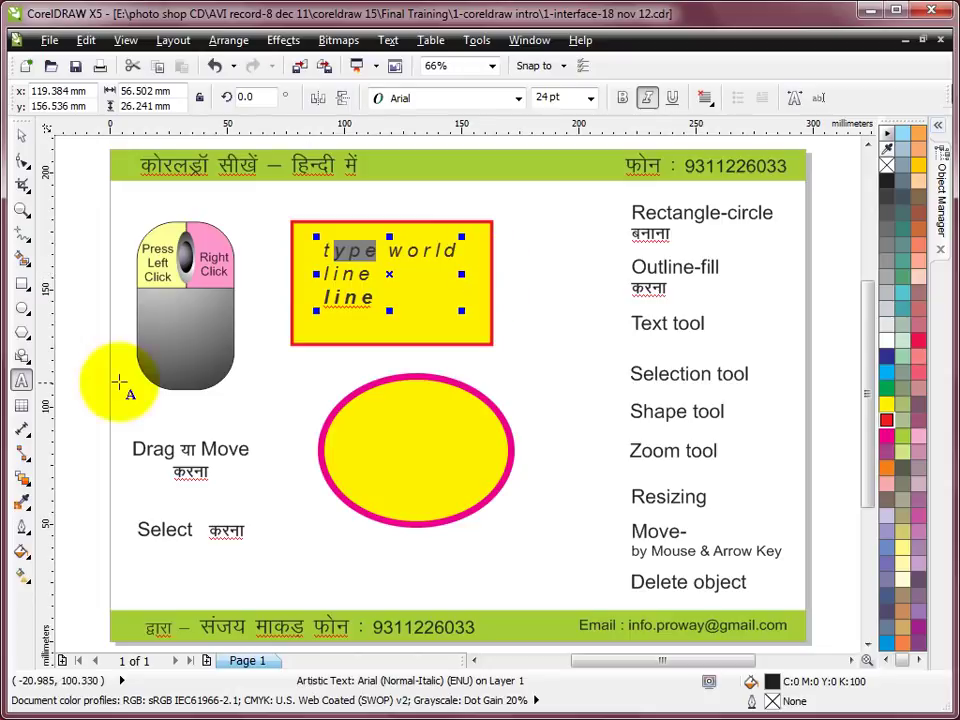
- Give the text object a hairline C:0 M:20 Y:100 K:0 outline and enlarge it proportionally to about 39.8 pt
{"action": "left_click", "coordinate": [22, 136]}
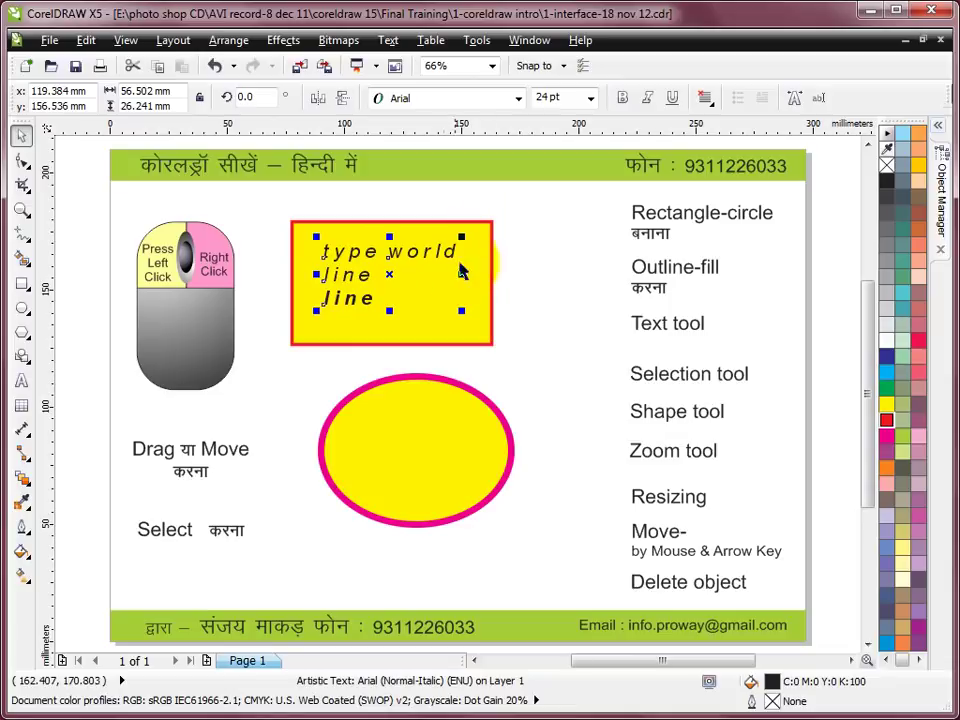
{"action": "right_click", "coordinate": [918, 163]}
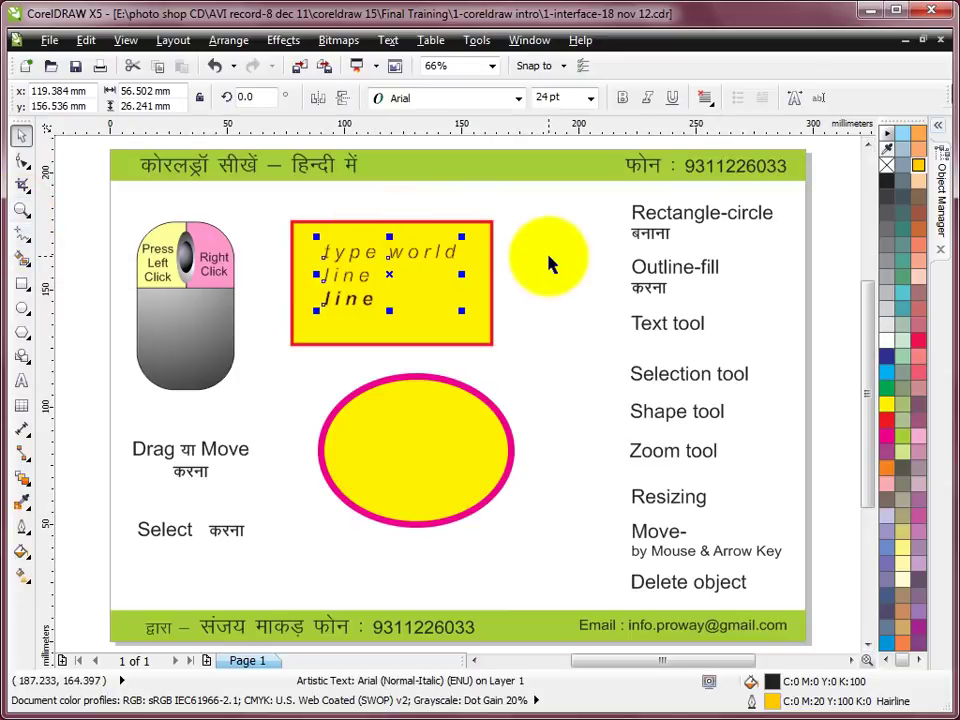
{"action": "key", "text": "i"}
{"action": "left_click_drag", "start_coordinate": [462, 313], "coordinate": [568, 414]}
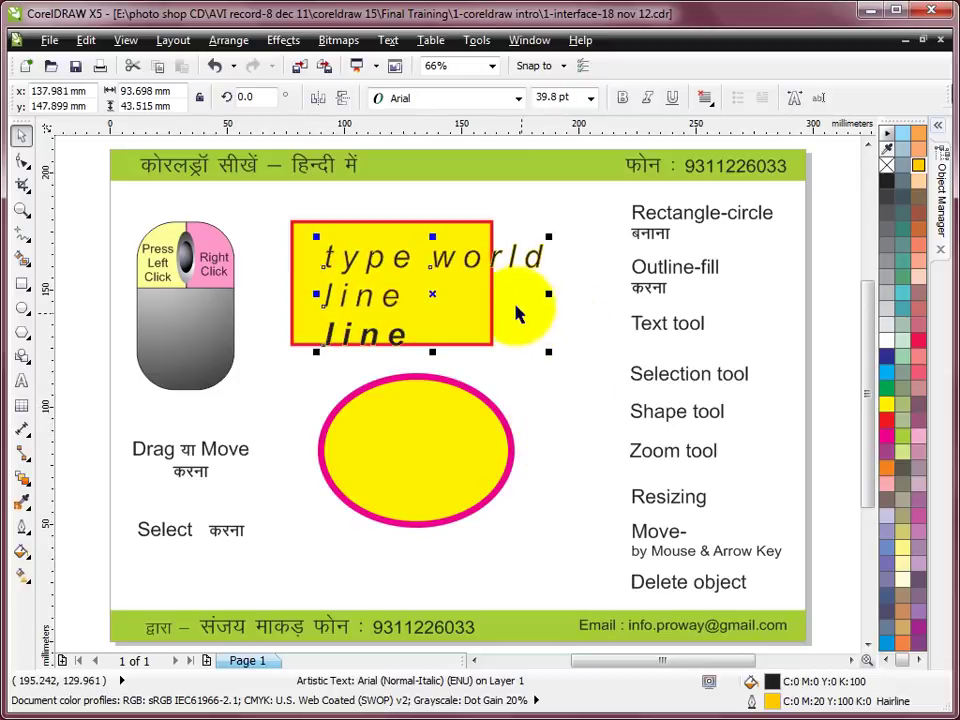
- Remove the outline from the text and make the word "type" bold in addition to italic
{"action": "right_click", "coordinate": [886, 165]}
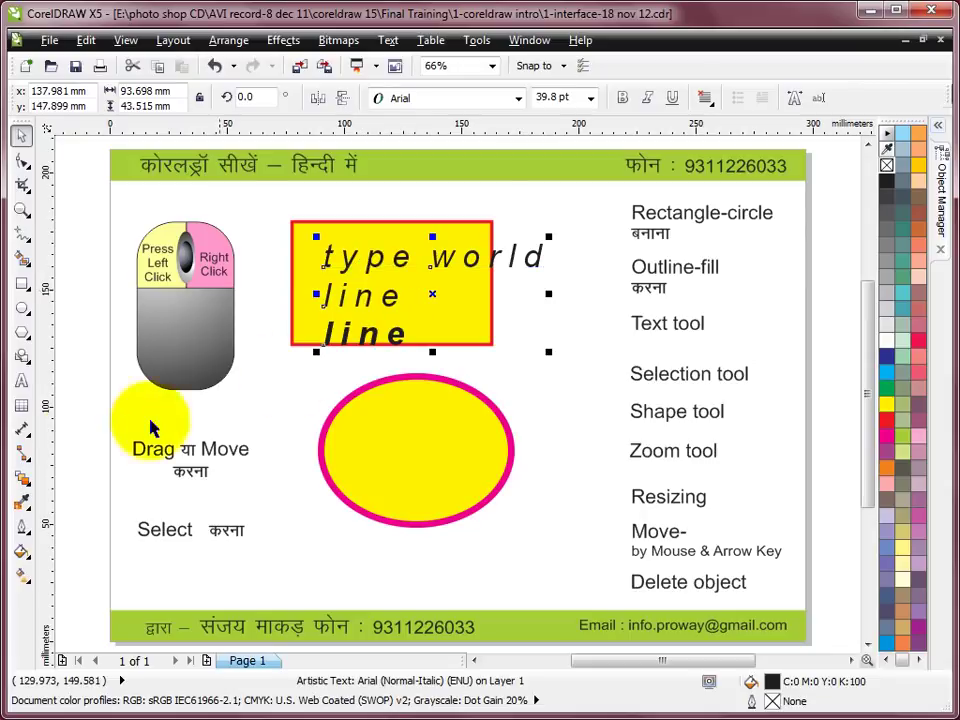
{"action": "left_click", "coordinate": [21, 380]}
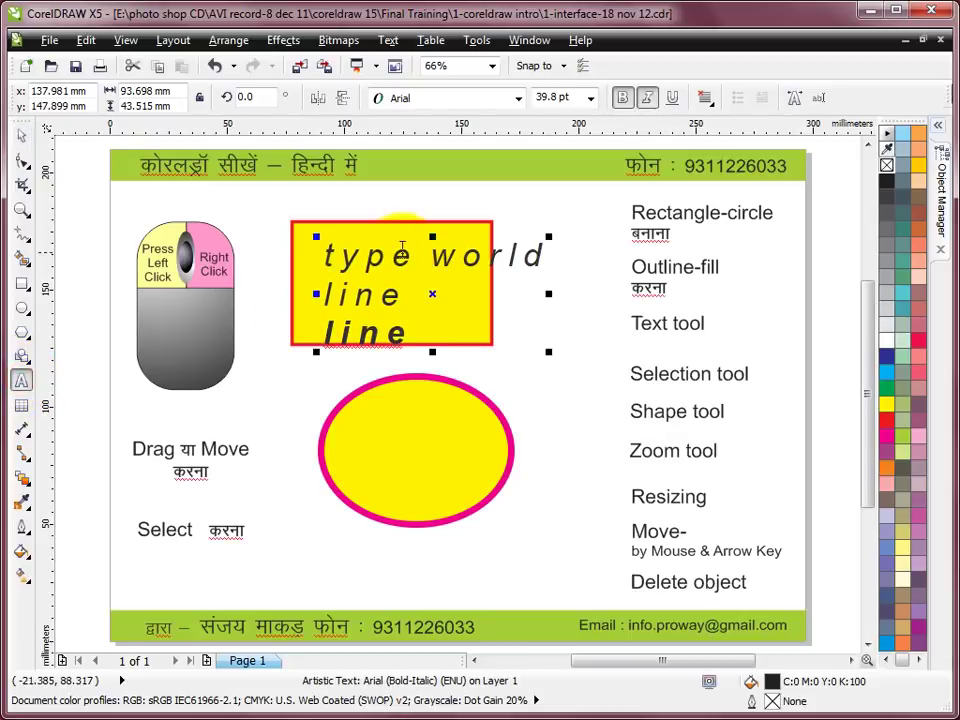
{"action": "double_click", "coordinate": [329, 252]}
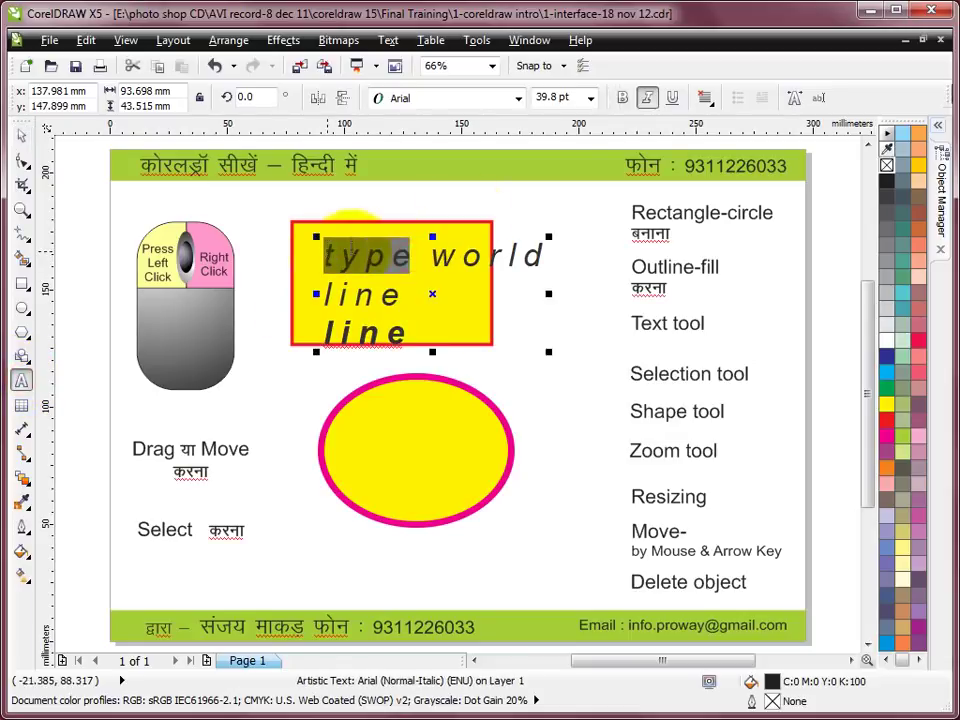
{"action": "left_click", "coordinate": [620, 98]}
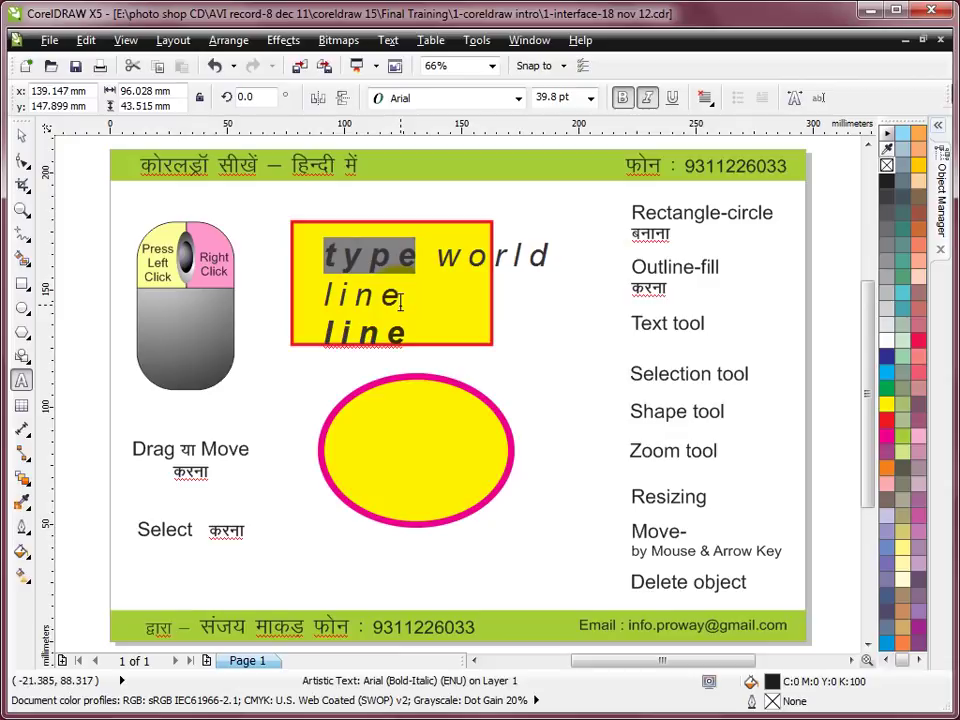
{"action": "left_click", "coordinate": [21, 134]}
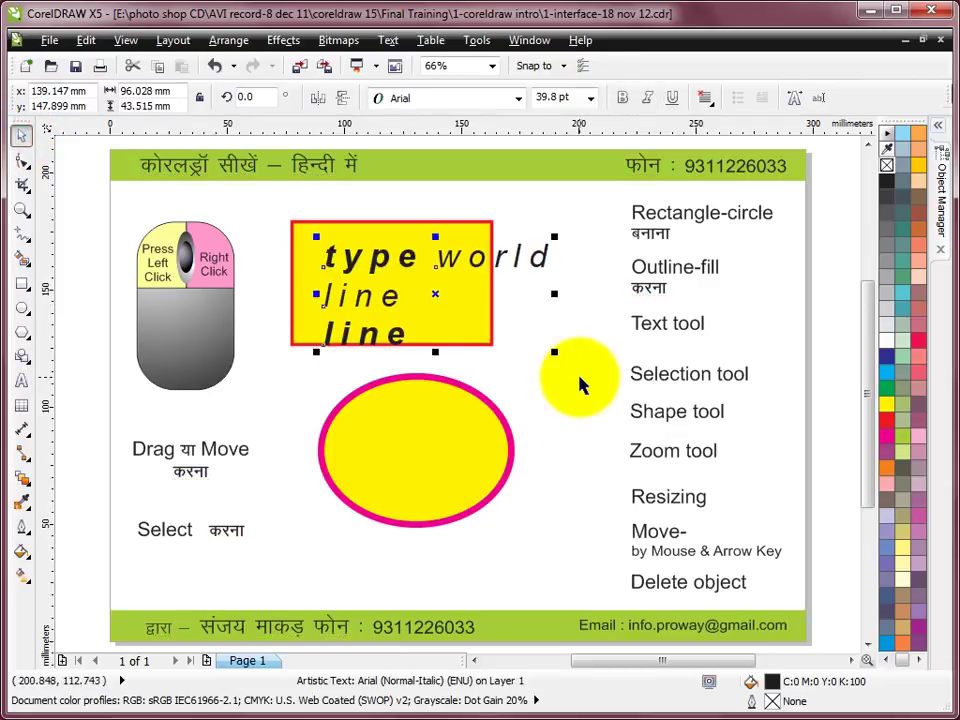
- Deselect the text, and select the rectangle, the ellipse and the text again one after another
{"action": "left_click", "coordinate": [560, 352]}
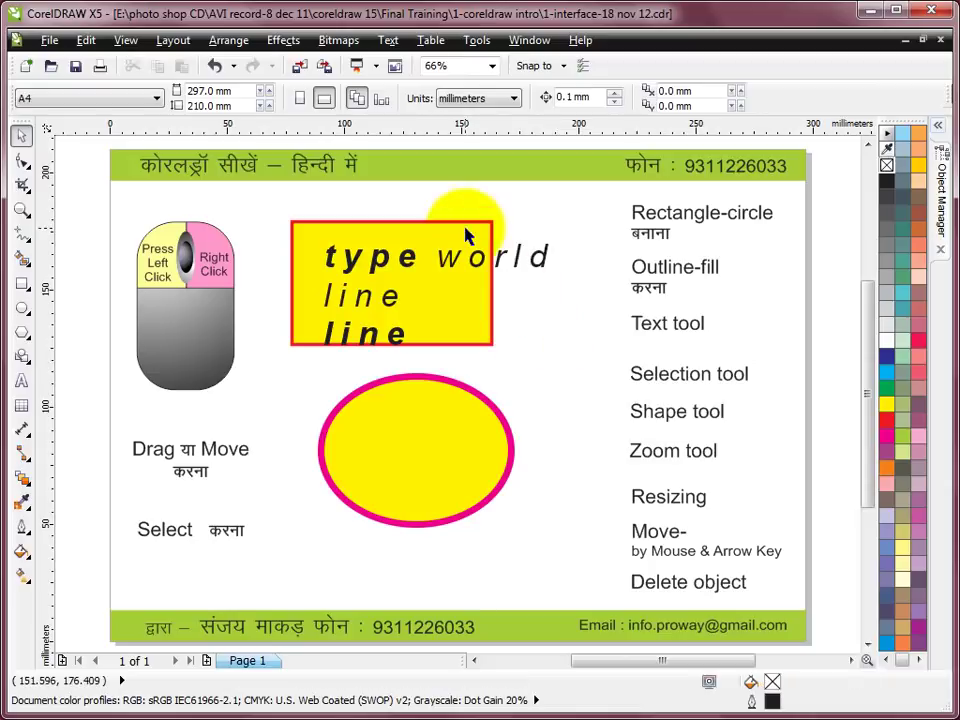
{"action": "left_click", "coordinate": [466, 234]}
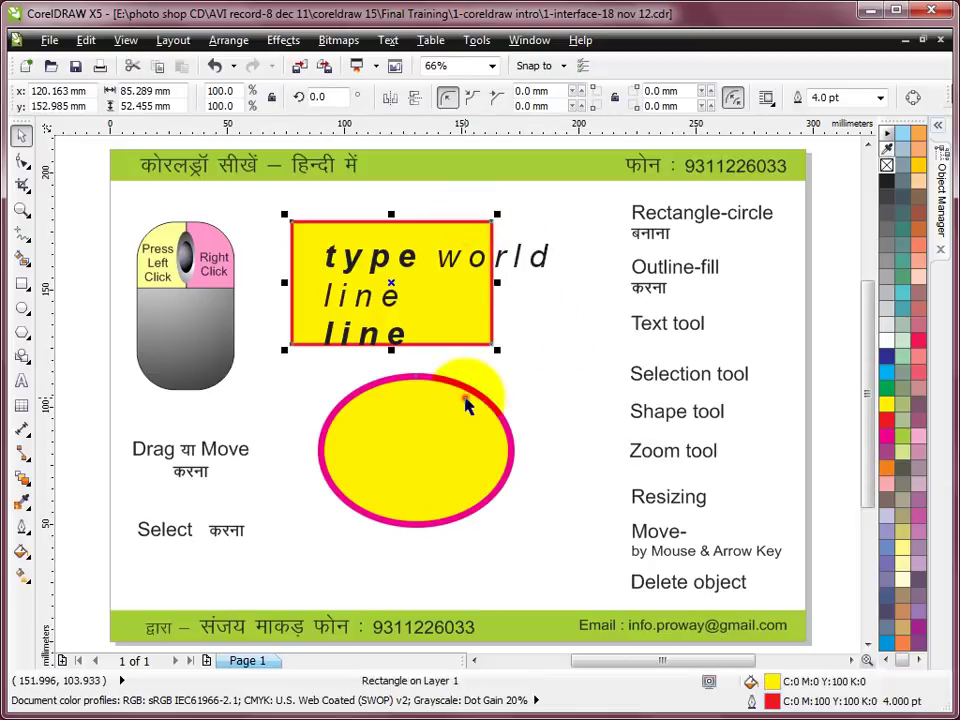
{"action": "left_click", "coordinate": [465, 398]}
{"action": "left_click", "coordinate": [405, 335]}
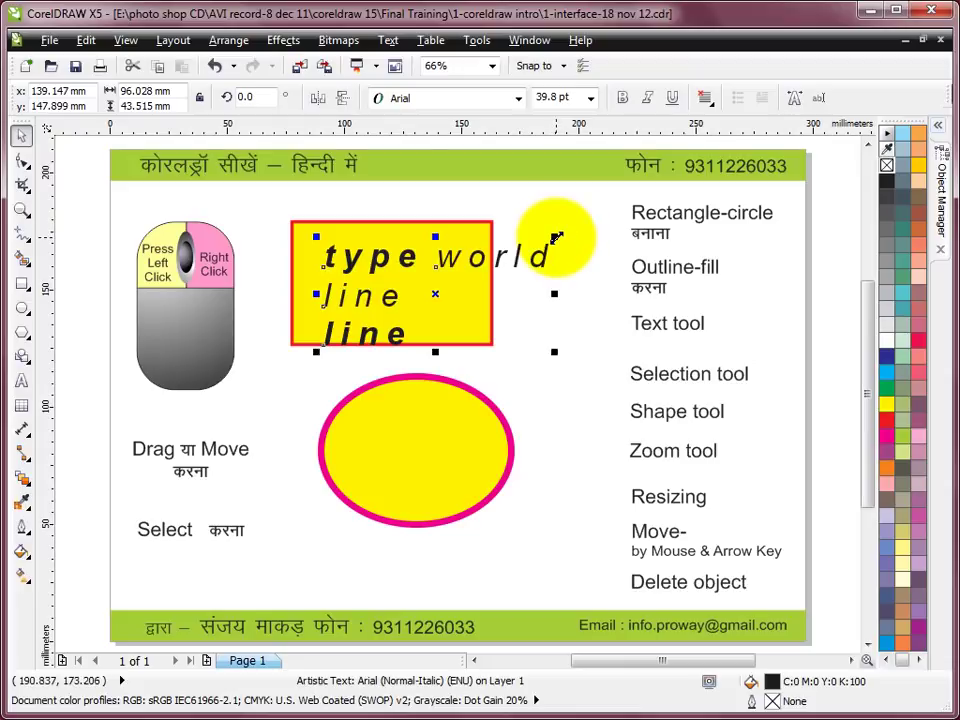
- Shrink the text object proportionally to about 38.3 pt and narrow it to about 64.5 mm wide
{"action": "left_click_drag", "start_coordinate": [556, 238], "coordinate": [553, 184]}
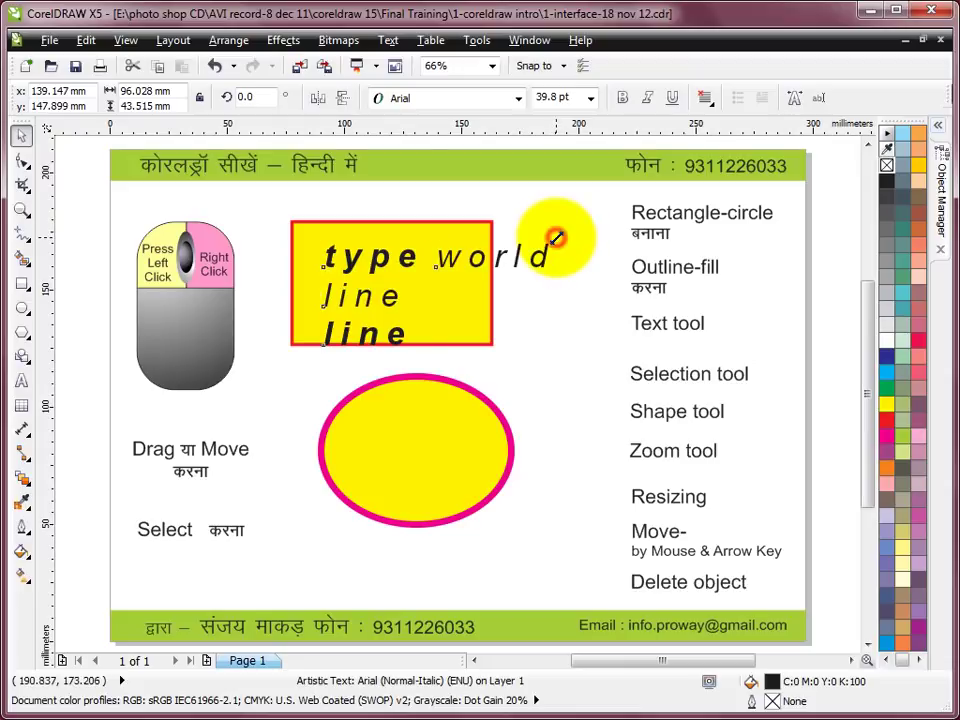
{"action": "left_click_drag", "start_coordinate": [571, 227], "coordinate": [548, 226]}
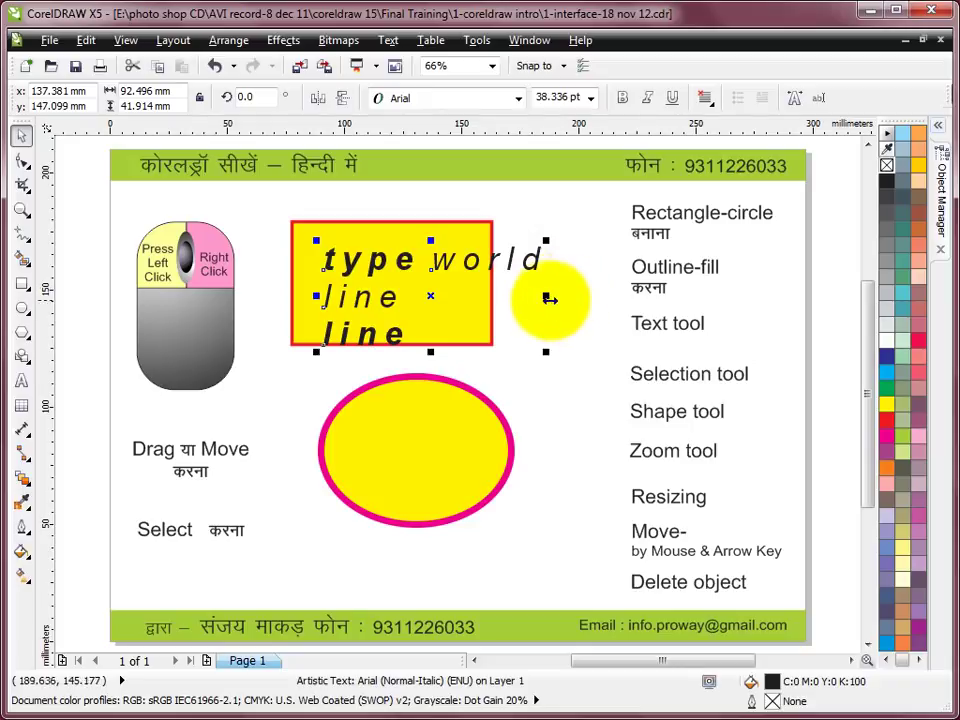
{"action": "left_click_drag", "start_coordinate": [546, 297], "coordinate": [489, 317]}
{"action": "left_click", "coordinate": [338, 286]}
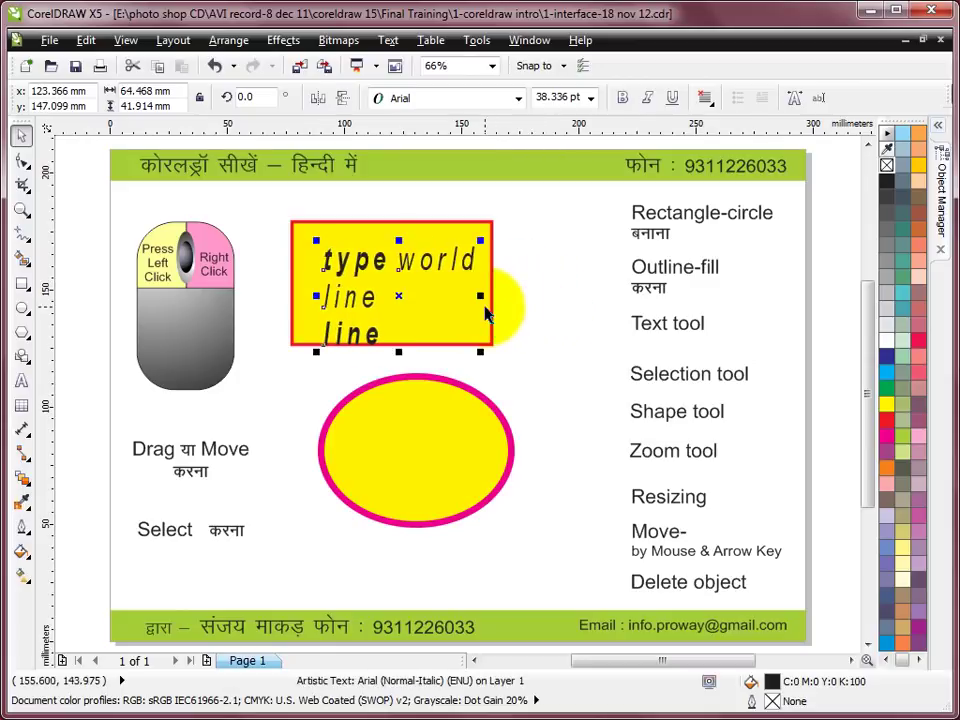
- Fit the text inside the yellow rectangle by adjusting its height and upper-left corner to about 71.3 × 37.6 mm, and deselect it
{"action": "left_click_drag", "start_coordinate": [401, 355], "coordinate": [403, 339]}
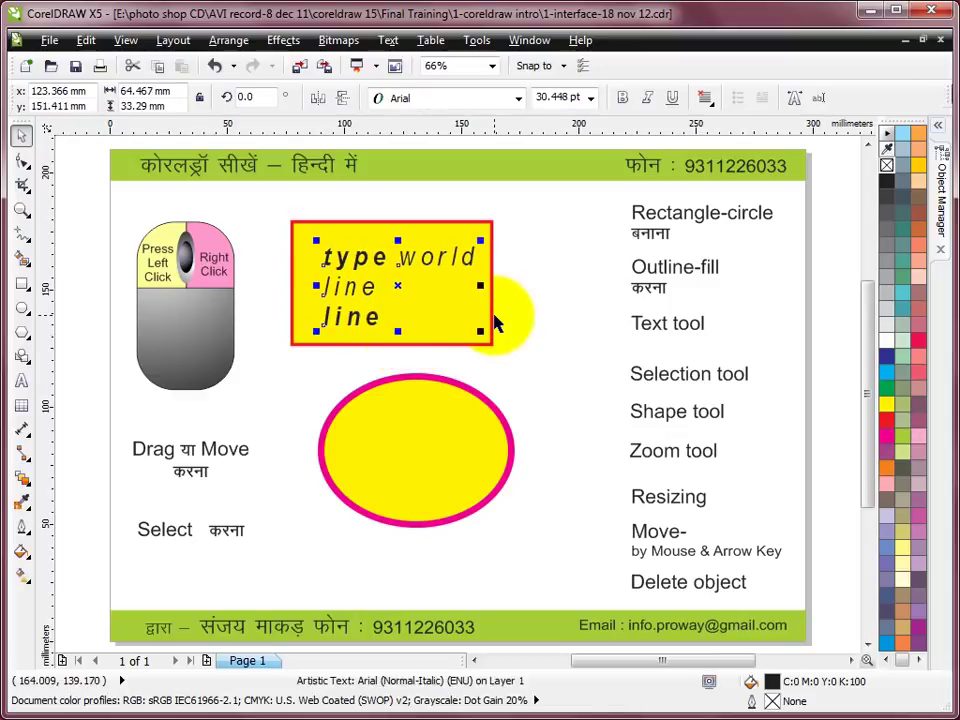
{"action": "left_click_drag", "start_coordinate": [316, 242], "coordinate": [299, 228]}
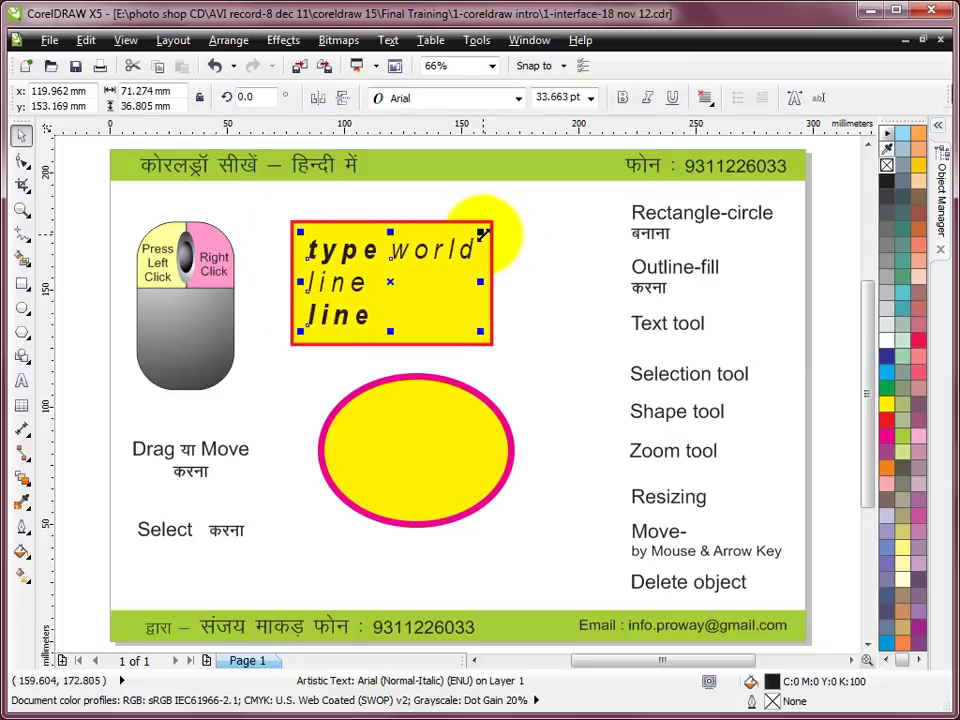
{"action": "mouse_move", "coordinate": [390, 231]}
{"action": "left_mouse_down"}
{"action": "mouse_move", "coordinate": [388, 197]}
{"action": "mouse_move", "coordinate": [392, 231]}
{"action": "left_mouse_up"}
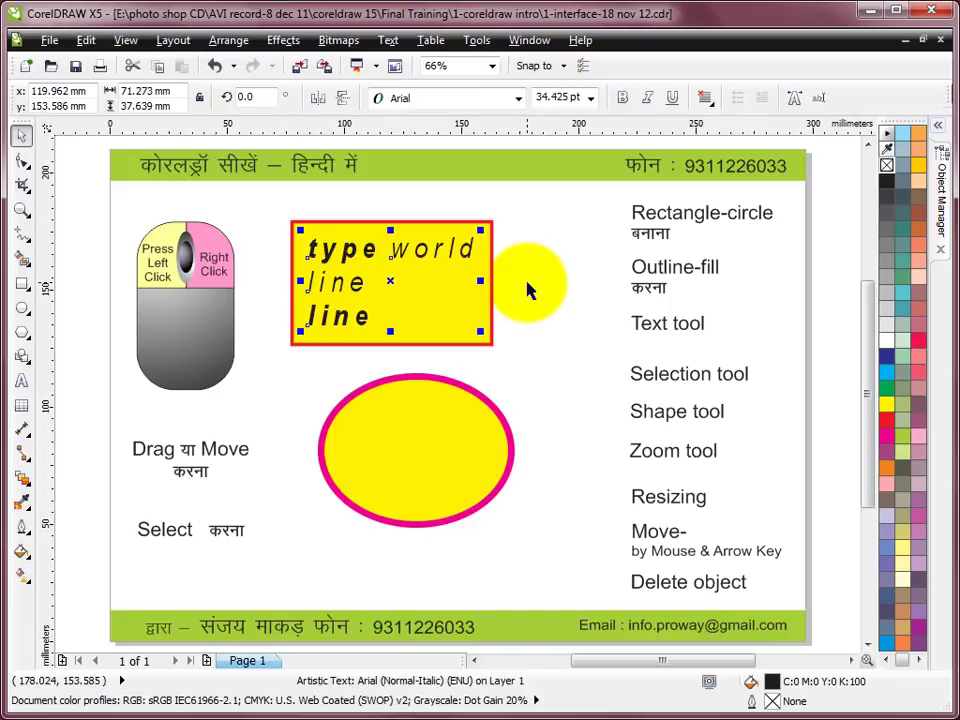
{"action": "left_click", "coordinate": [534, 278]}
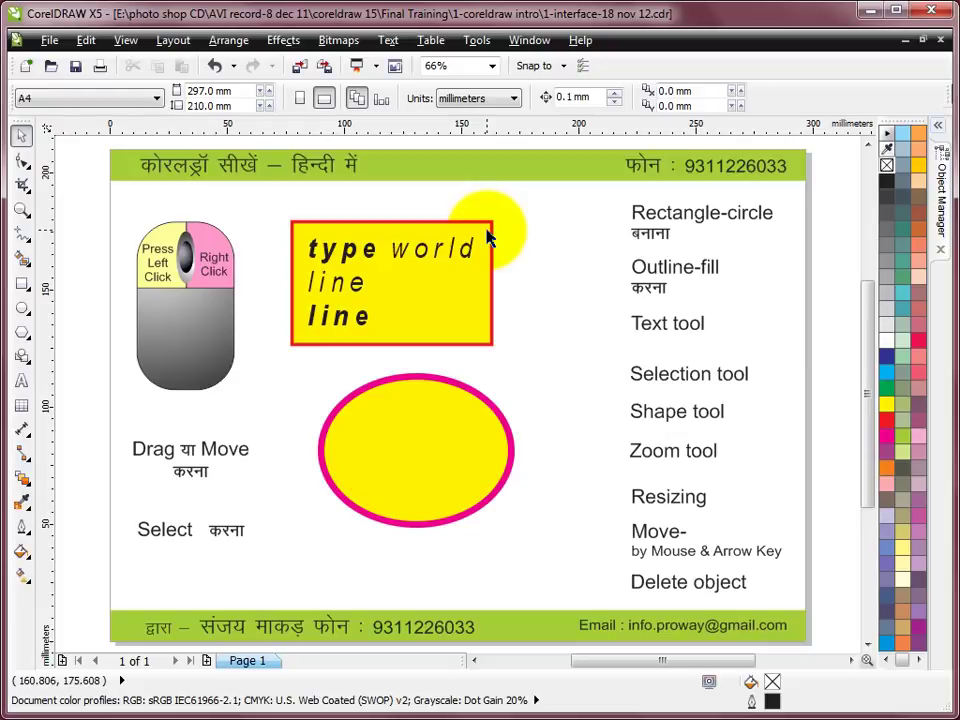
- Select the rectangle, add its text and the ellipse to the selection, and toggle the ellipse out of and into it
{"action": "left_click", "coordinate": [488, 236]}
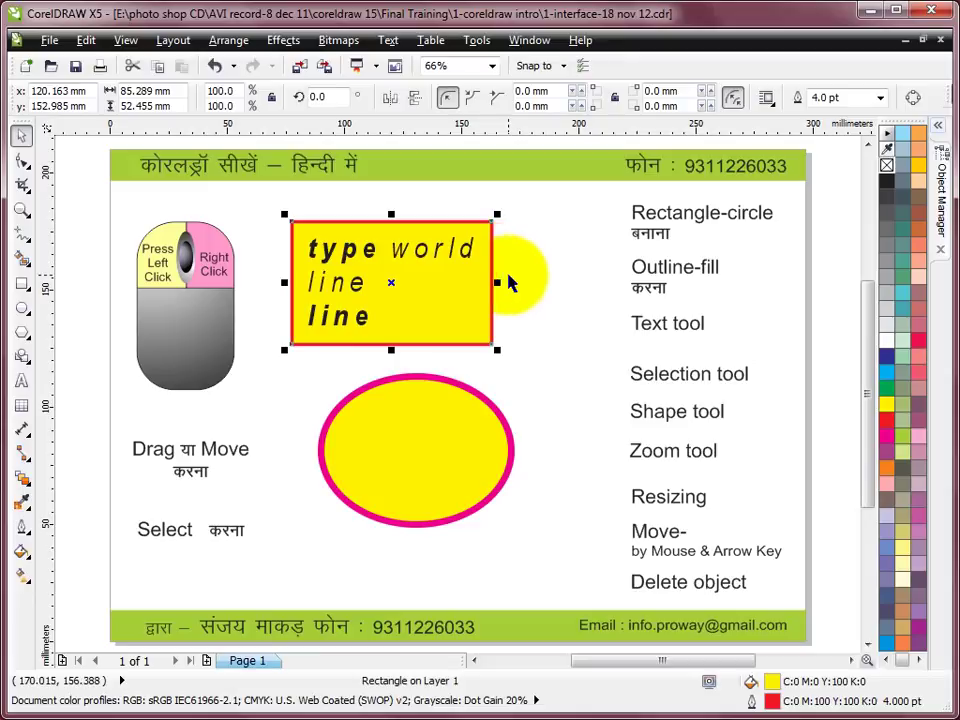
{"action": "left_click", "coordinate": [468, 254]}
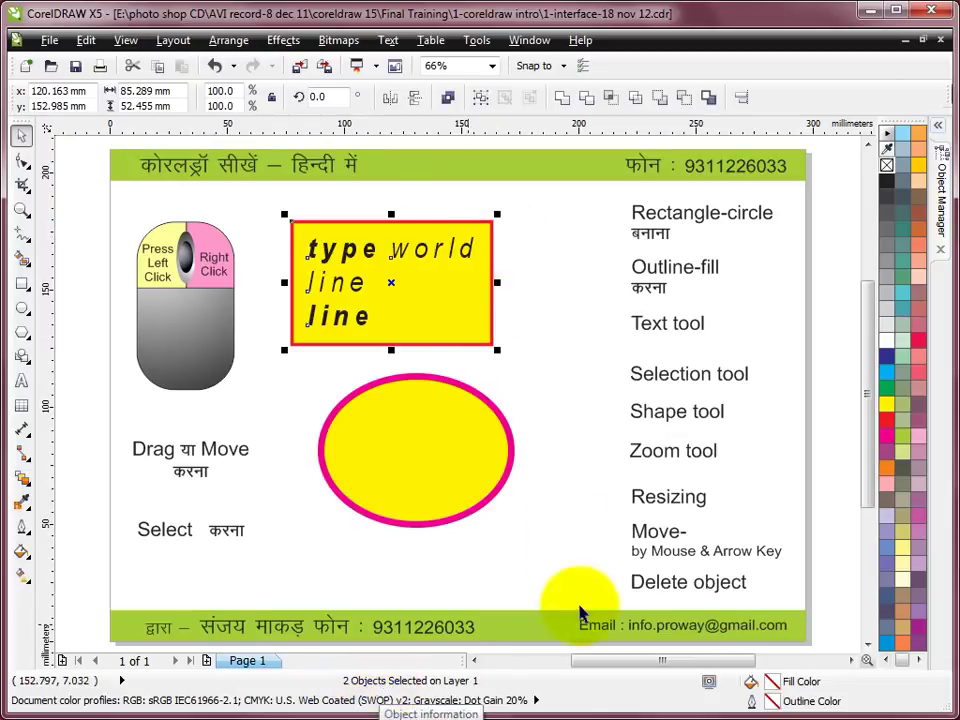
{"action": "left_click", "coordinate": [459, 456], "text": "shift"}
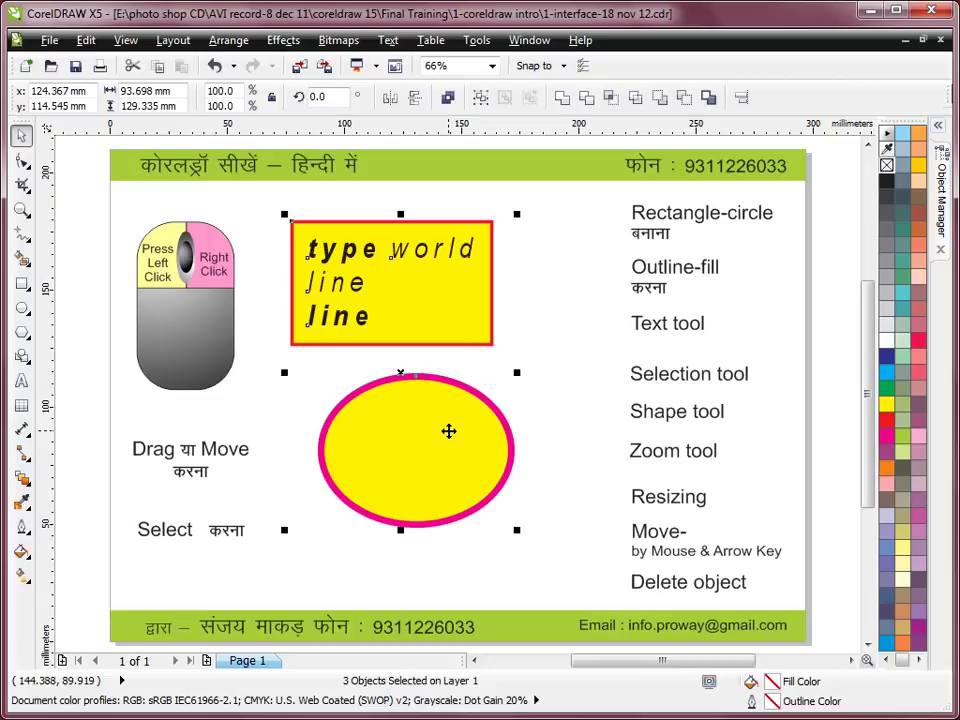
{"action": "left_click", "coordinate": [449, 431], "text": "shift"}
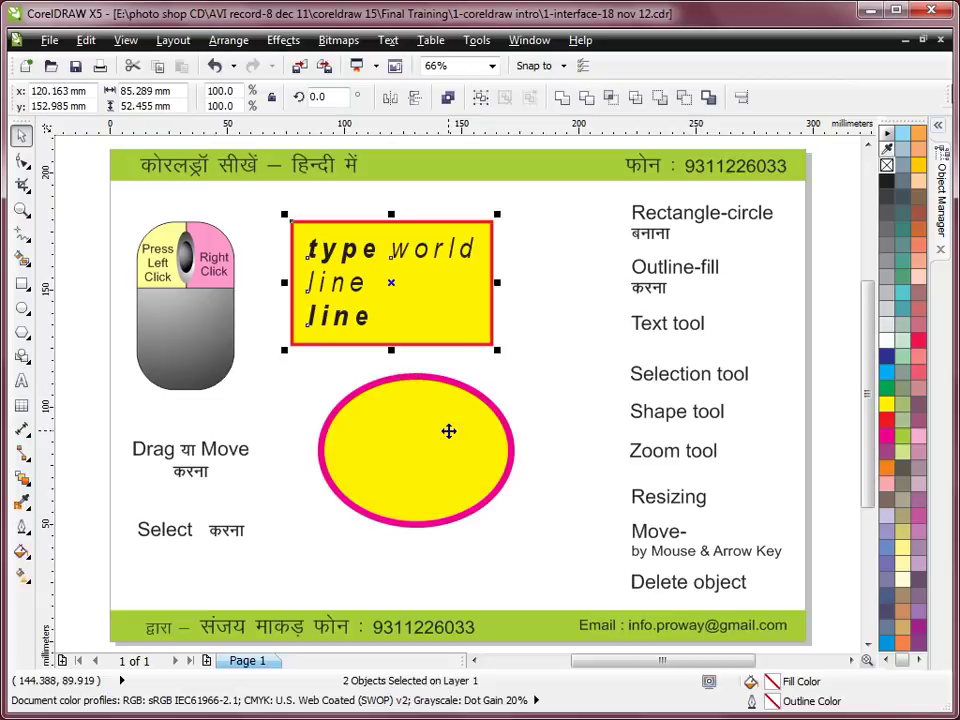
{"action": "left_click", "coordinate": [449, 431], "text": "shift"}
{"action": "left_click", "coordinate": [449, 431], "text": "shift"}
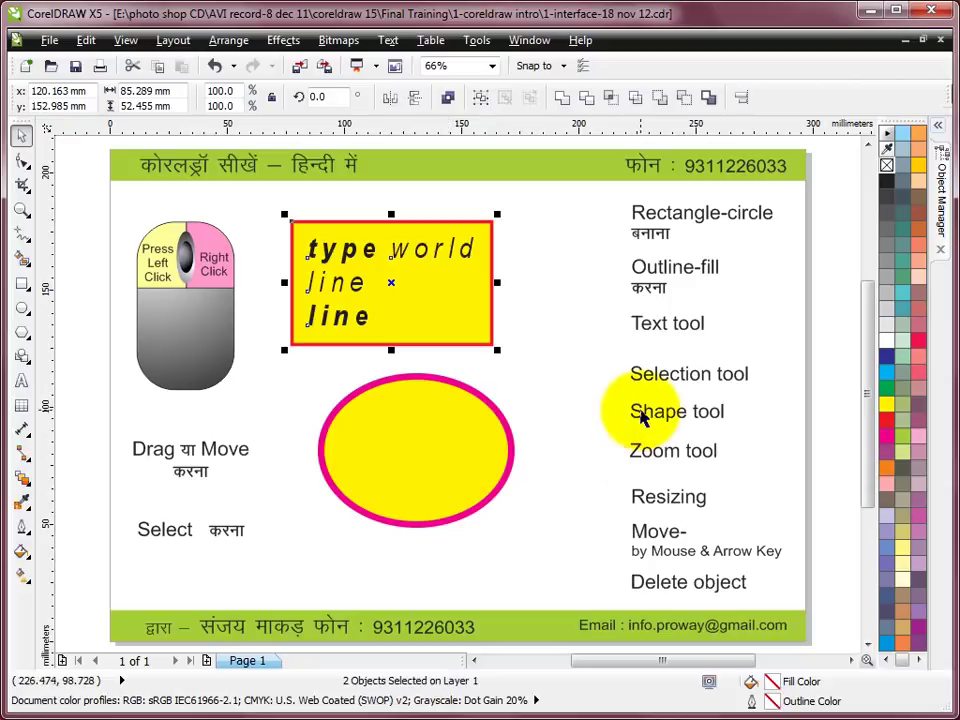
- Marquee-select the rectangle with its text, deselect them, and marquee-select the rectangle, text and ellipse together
{"action": "left_click", "coordinate": [553, 408]}
{"action": "left_click_drag", "start_coordinate": [268, 204], "coordinate": [544, 358]}
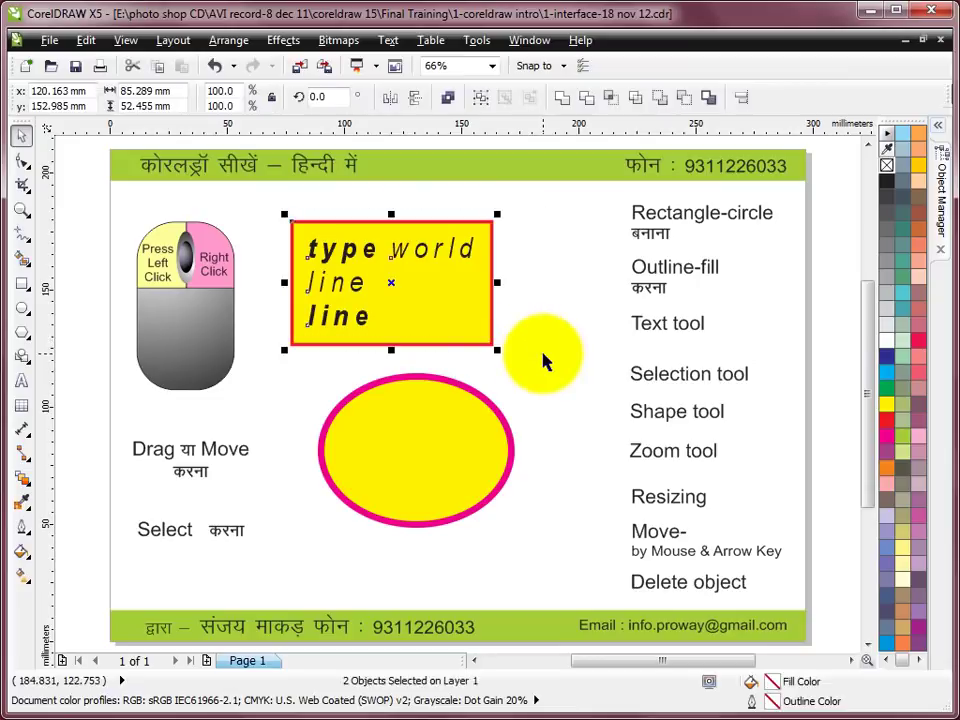
{"action": "left_click", "coordinate": [555, 272]}
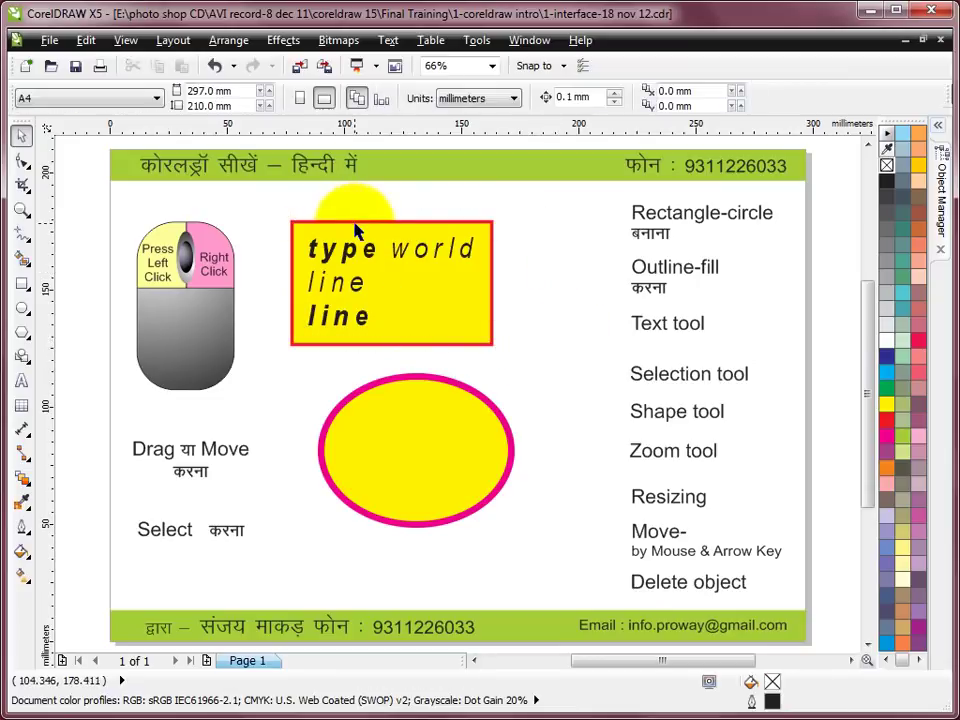
{"action": "left_click", "coordinate": [265, 203]}
{"action": "left_click_drag", "start_coordinate": [265, 203], "coordinate": [558, 554]}
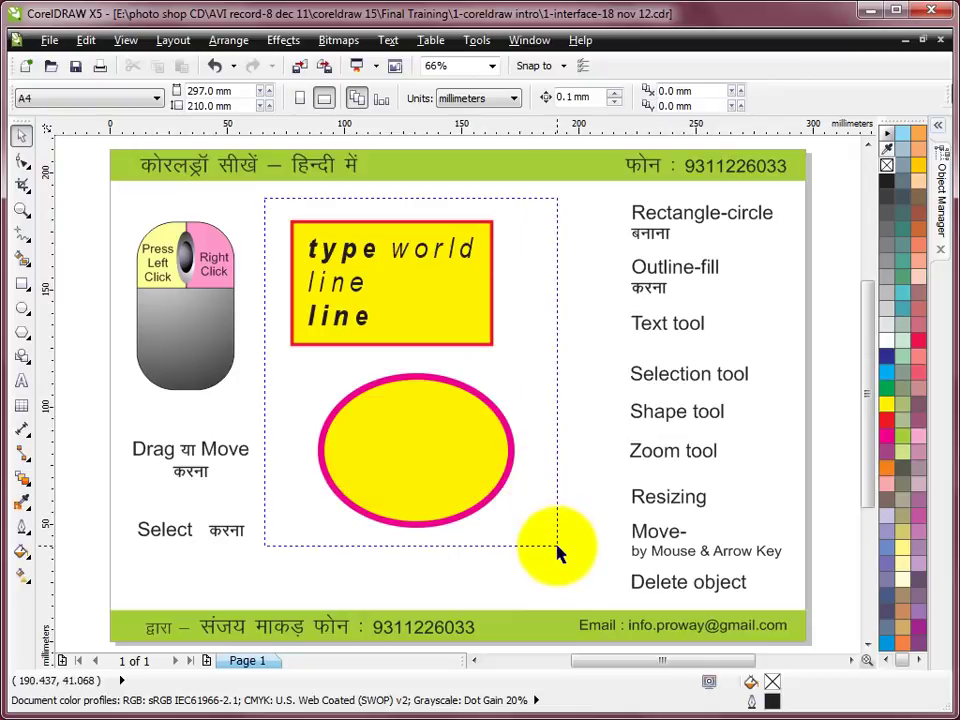
{"action": "left_click_drag", "start_coordinate": [558, 554], "coordinate": [557, 552]}
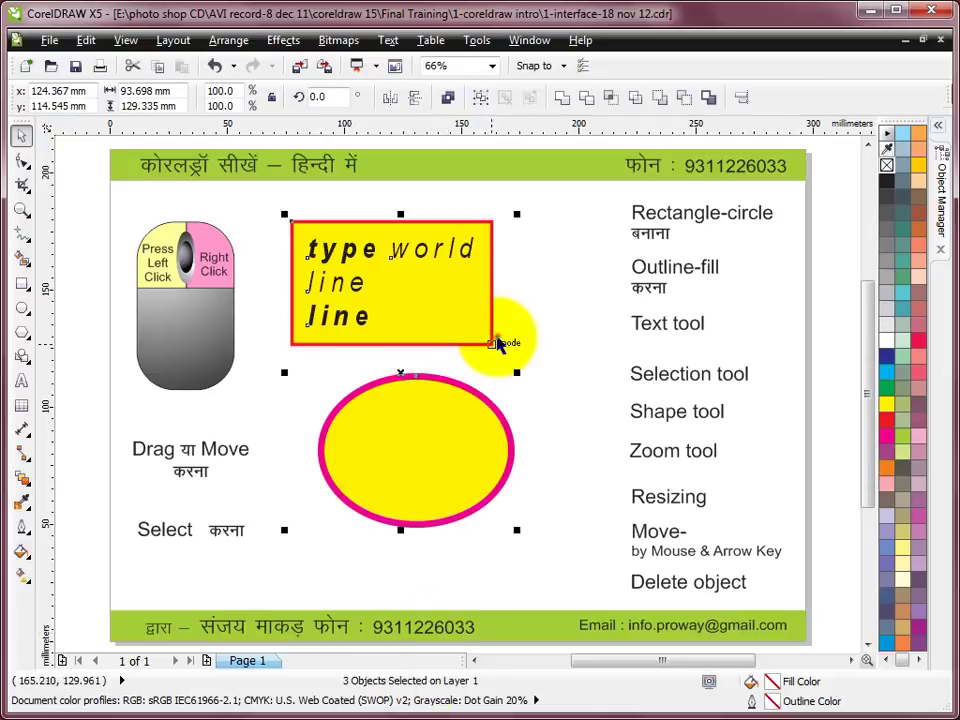
- Marquee-select with a frame that cuts through the ellipse, and again with one that cuts through the rectangle
{"action": "left_click", "coordinate": [497, 336]}
{"action": "left_click_drag", "start_coordinate": [259, 194], "coordinate": [503, 566]}
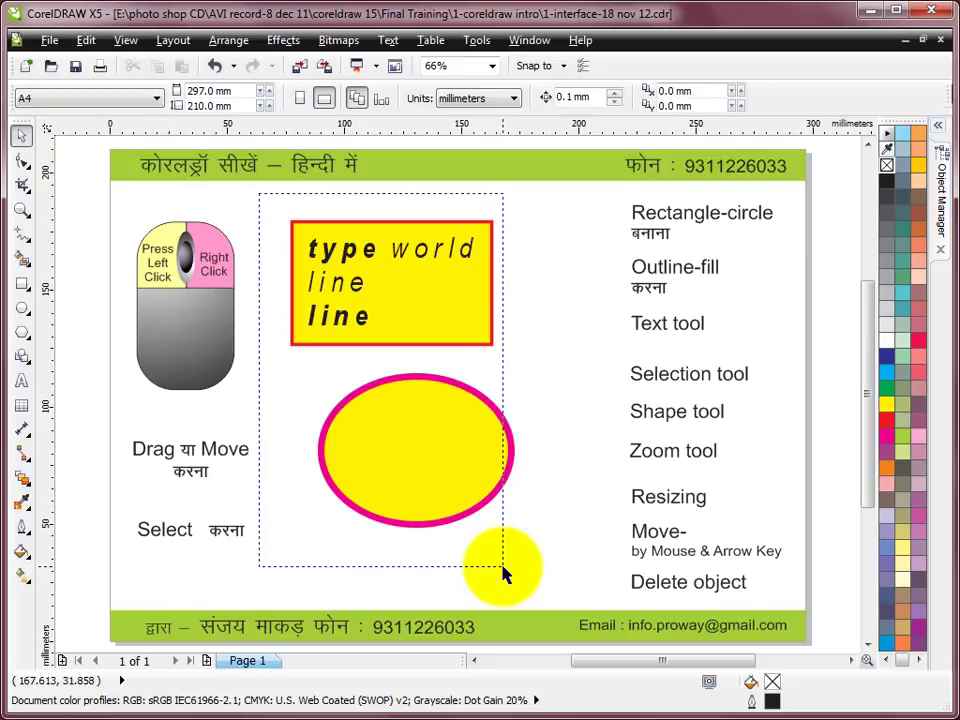
{"action": "left_click_drag", "start_coordinate": [503, 572], "coordinate": [503, 570]}
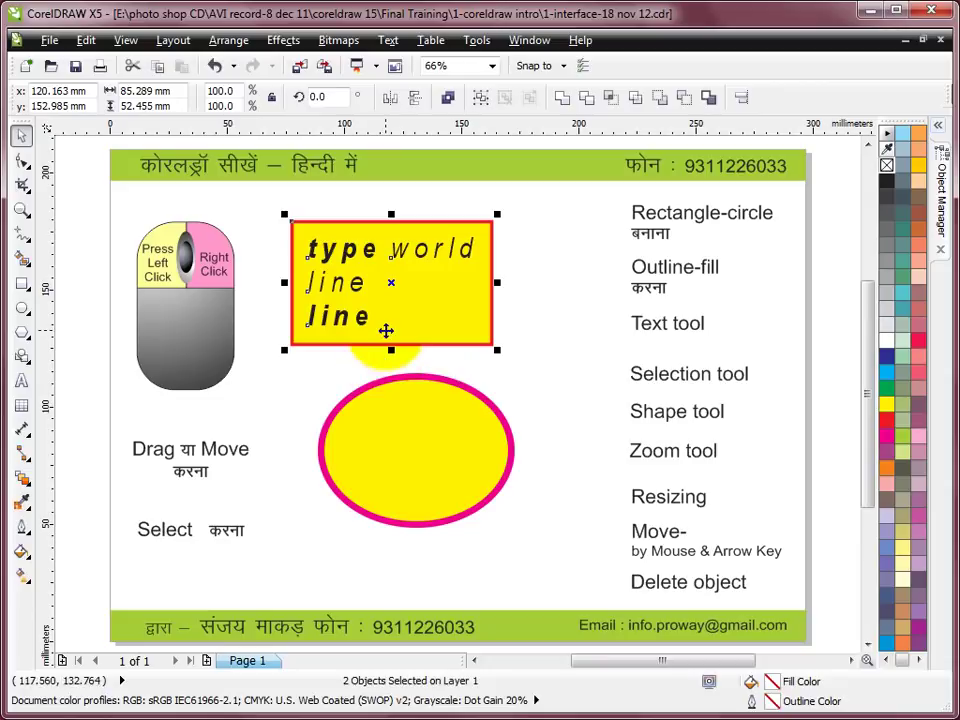
{"action": "left_click", "coordinate": [546, 296]}
{"action": "left_click_drag", "start_coordinate": [299, 207], "coordinate": [543, 555]}
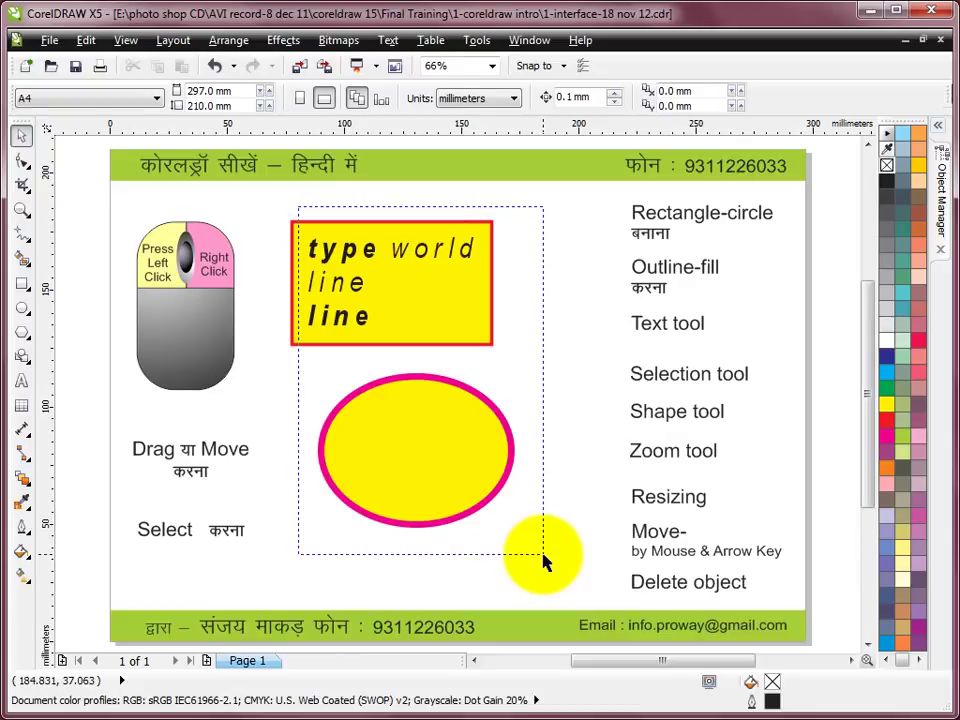
{"action": "left_click_drag", "start_coordinate": [543, 555], "coordinate": [542, 559]}
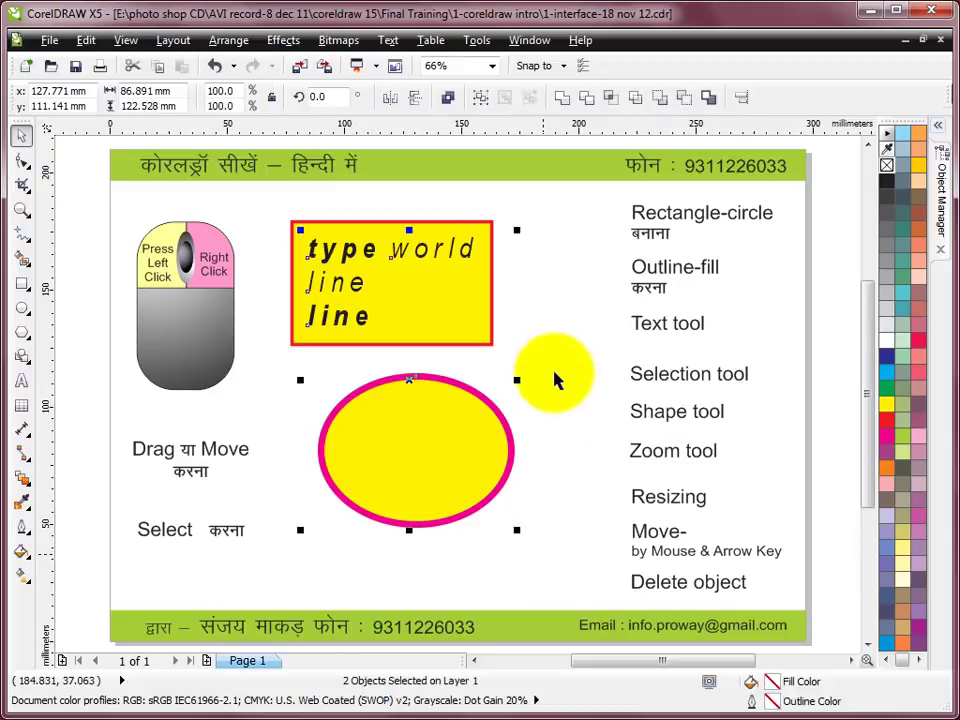
- Marquee-select only the text and the ellipse from different starting corners, and remove the text from the selection
{"action": "left_click", "coordinate": [548, 314]}
{"action": "left_click_drag", "start_coordinate": [311, 563], "coordinate": [296, 542]}
{"action": "left_click_drag", "start_coordinate": [598, 200], "coordinate": [306, 557]}
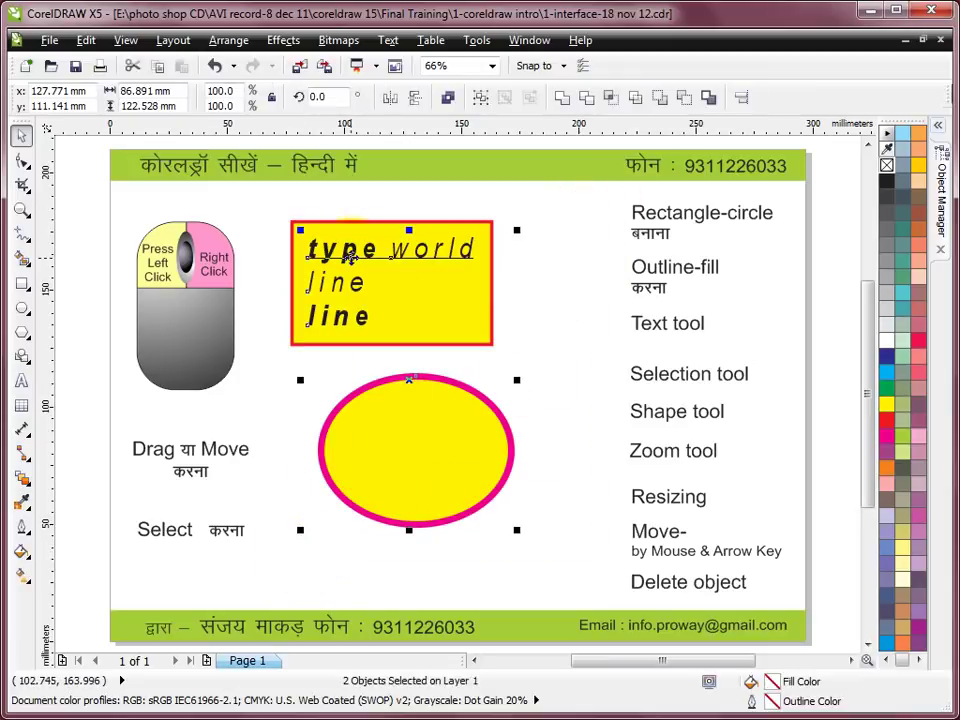
{"action": "left_click", "coordinate": [538, 270]}
{"action": "left_click", "coordinate": [439, 428]}
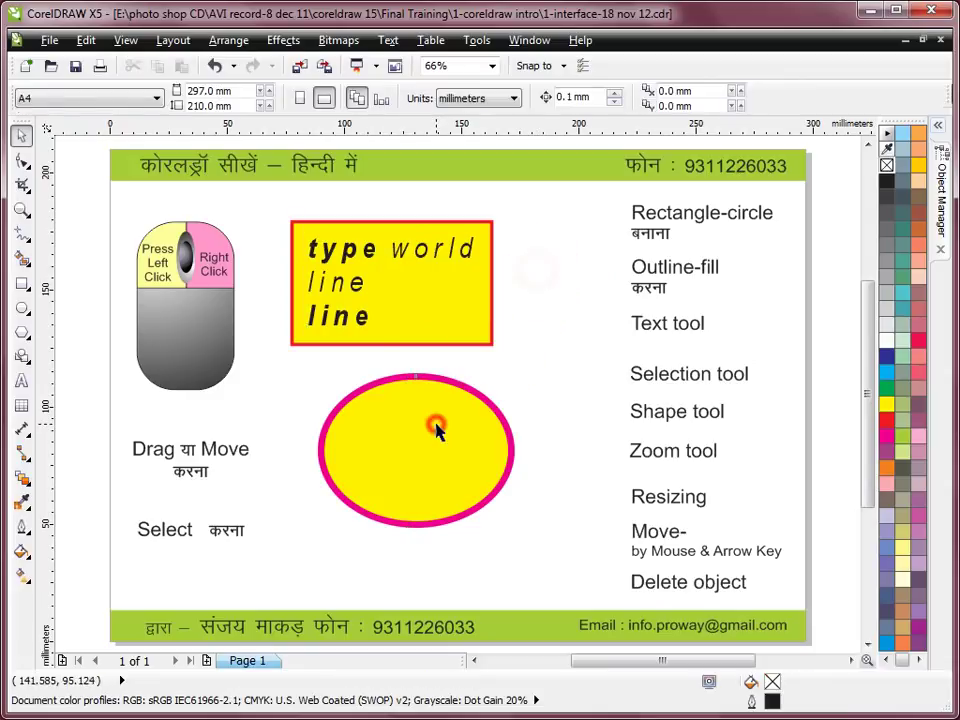
{"action": "left_click", "coordinate": [557, 261]}
{"action": "left_click_drag", "start_coordinate": [296, 208], "coordinate": [548, 555]}
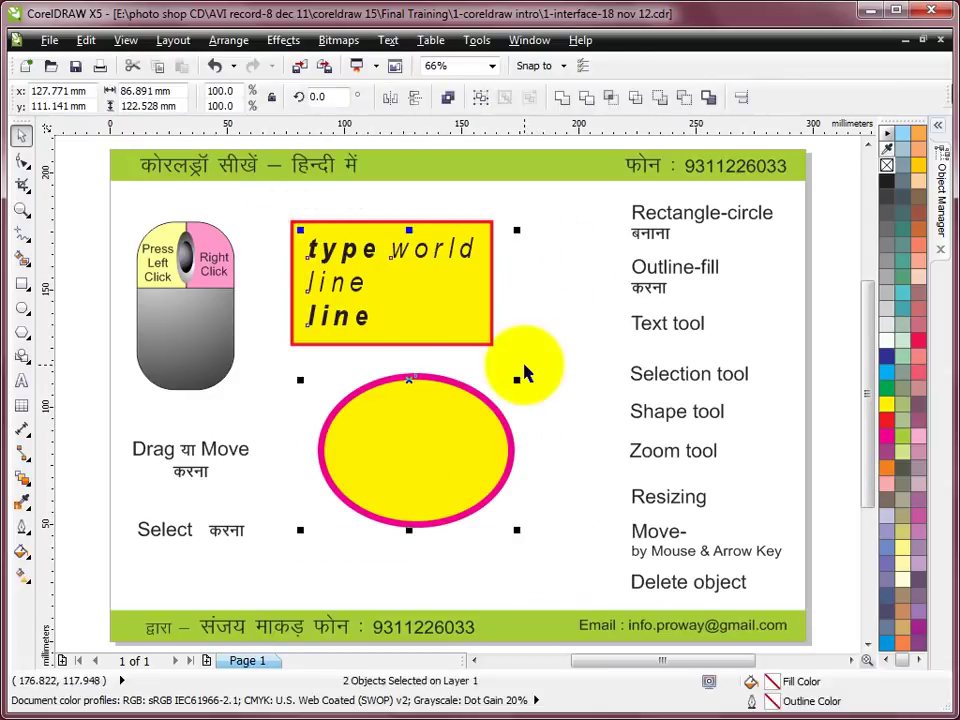
{"action": "left_click", "coordinate": [340, 250], "text": "shift"}
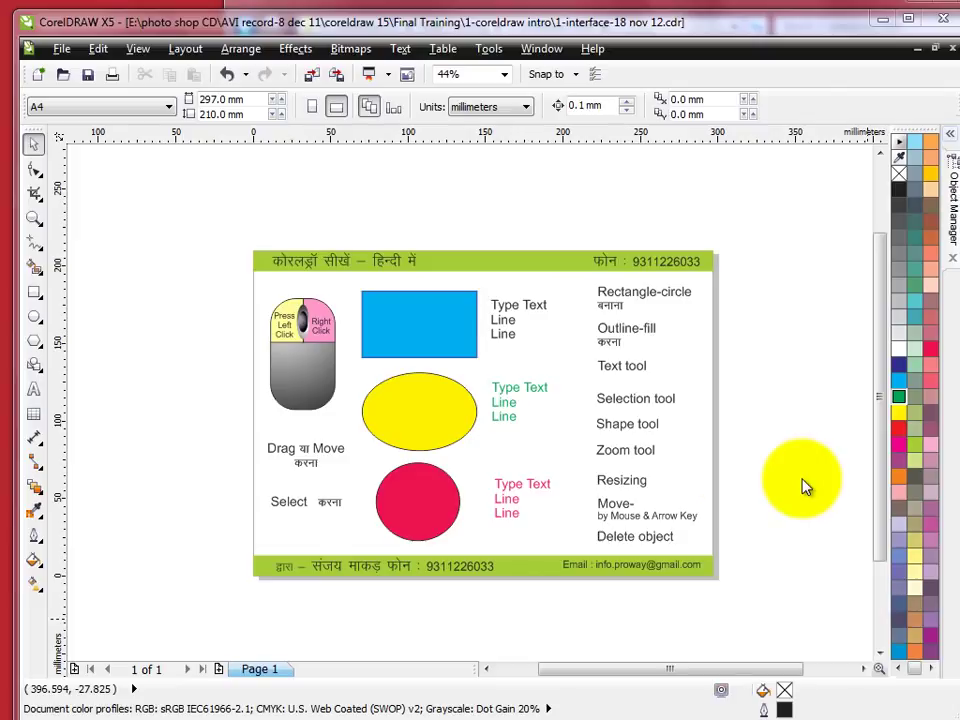
- With the Zoom tool, fit all objects, the page width and the page height in view one after another
{"action": "left_click", "coordinate": [34, 218]}
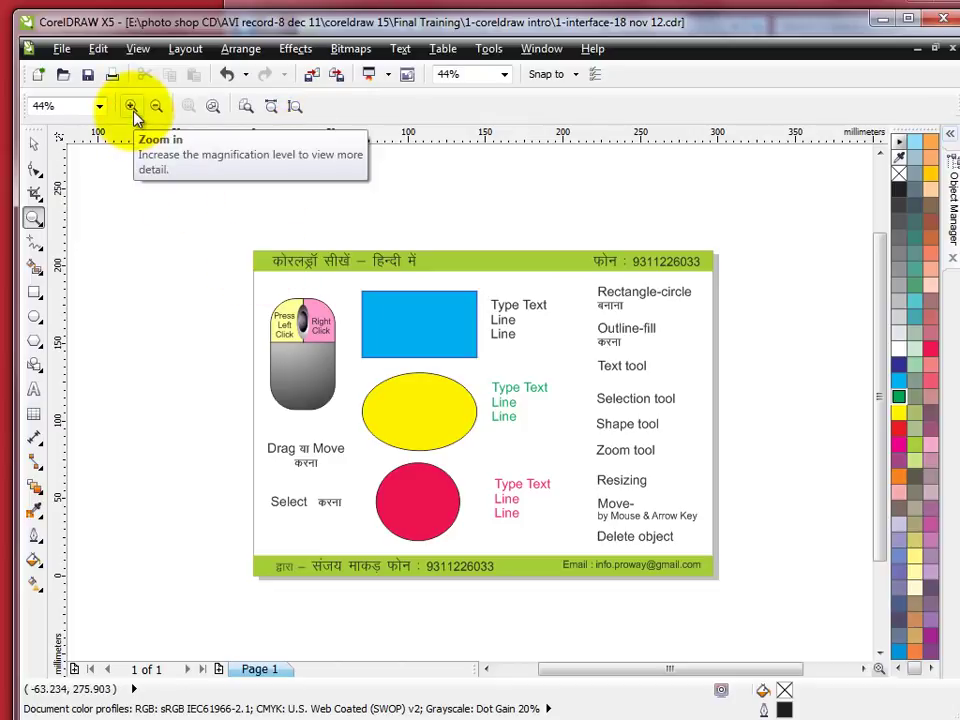
{"action": "left_click", "coordinate": [213, 107]}
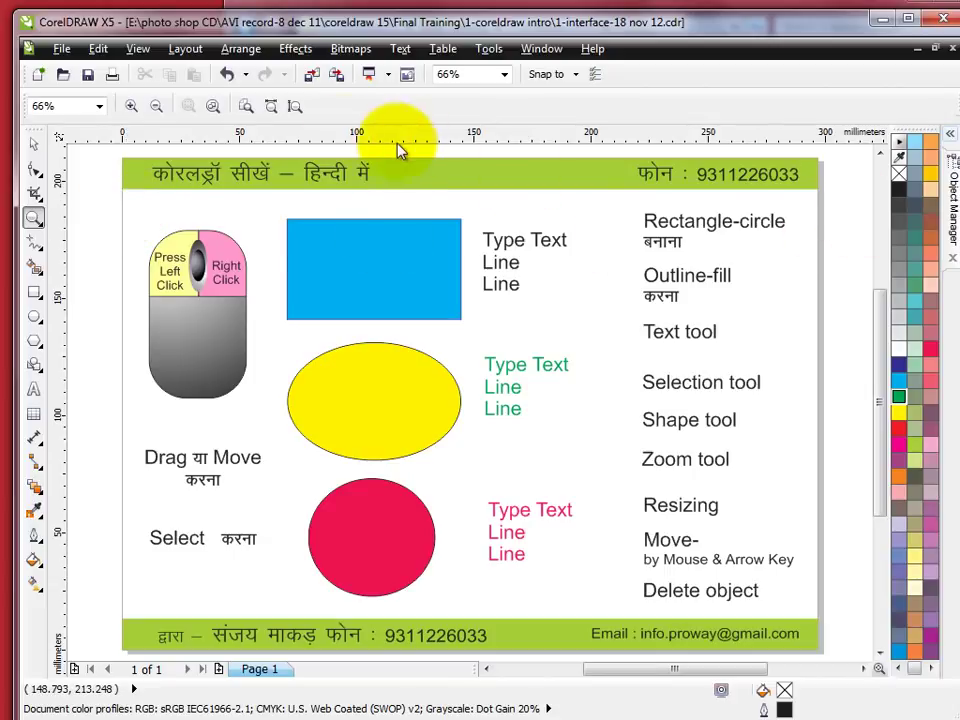
{"action": "left_click", "coordinate": [270, 106]}
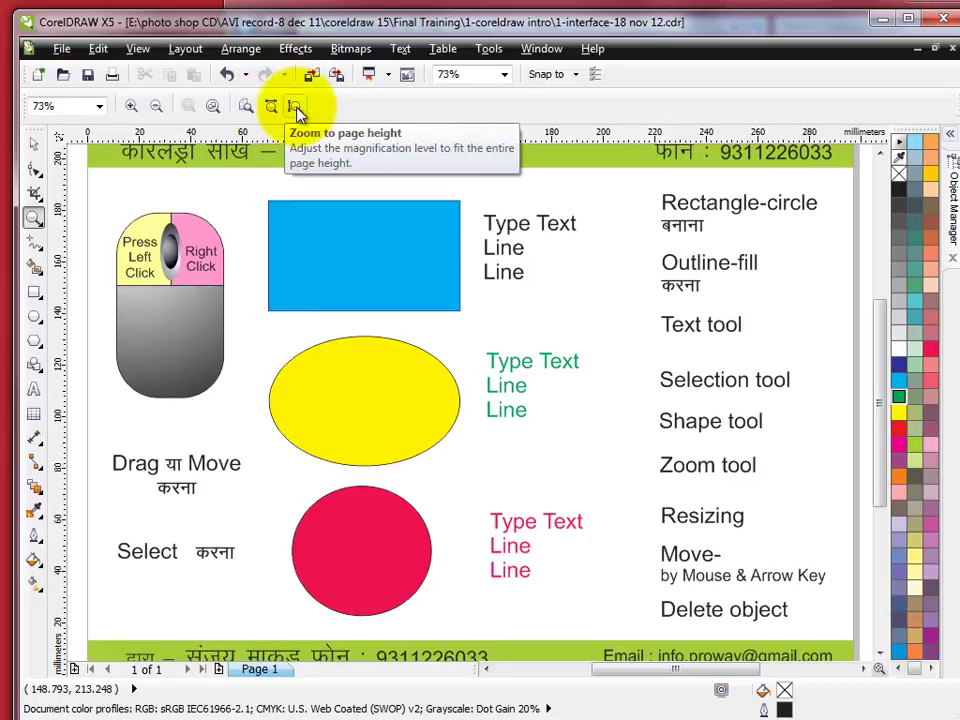
{"action": "left_click", "coordinate": [296, 108]}
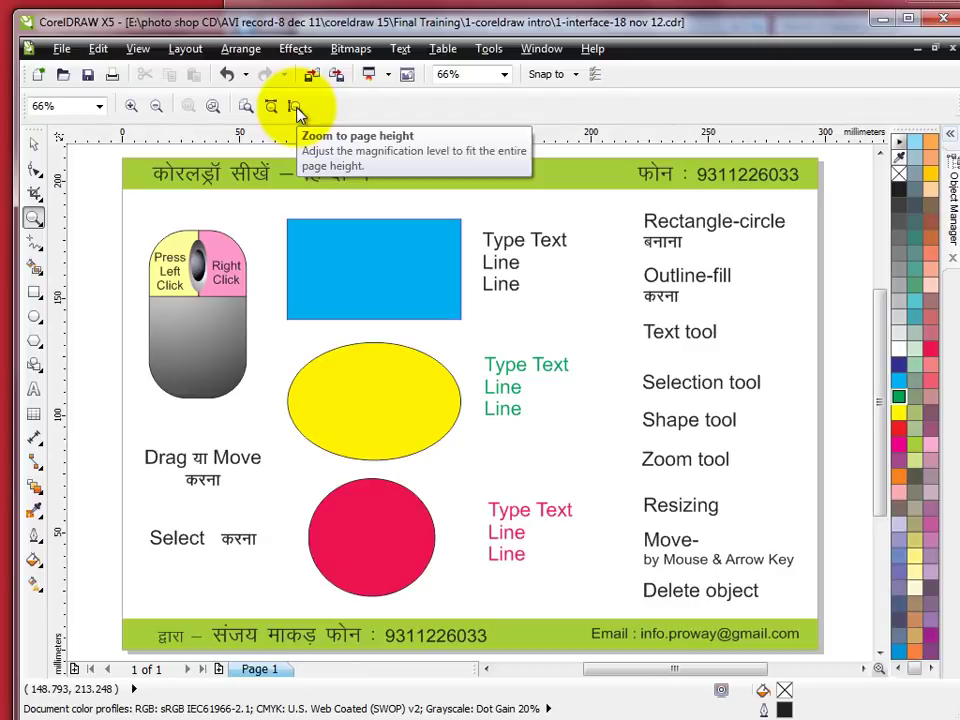
- Draw three rectangles outside the page: about 16.4 × 23.8 mm at upper left, a small one at upper right, about 77.8 × 59.8 mm at lower right
{"action": "right_click", "coordinate": [498, 185]}
{"action": "right_click", "coordinate": [498, 185]}
{"action": "left_click_drag", "start_coordinate": [296, 159], "coordinate": [655, 367]}
{"action": "left_click", "coordinate": [34, 291]}
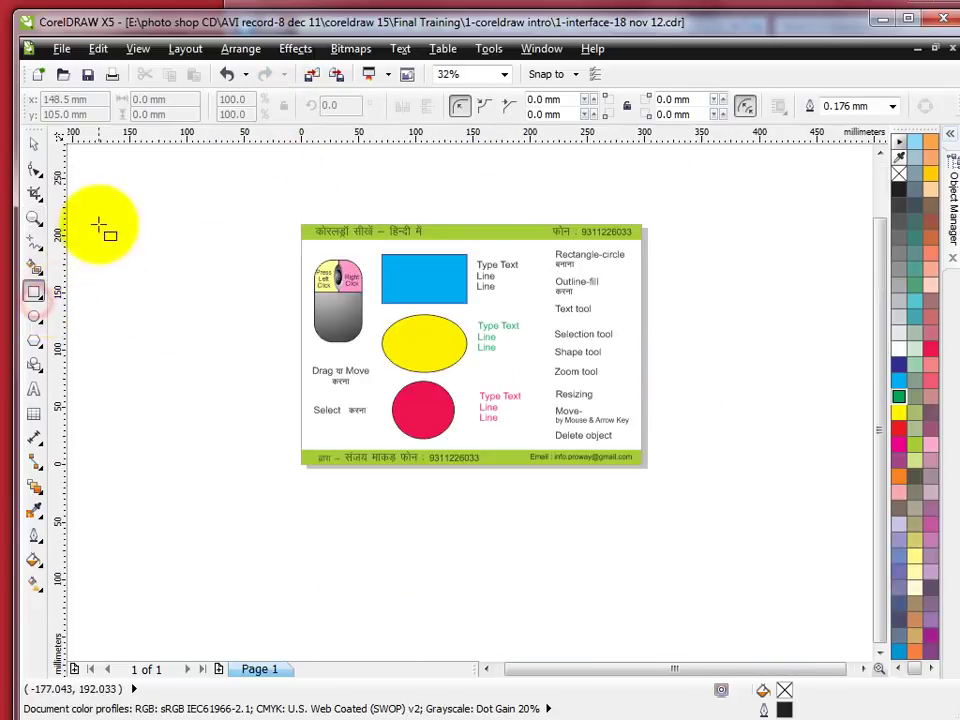
{"action": "left_click_drag", "start_coordinate": [100, 213], "coordinate": [119, 240]}
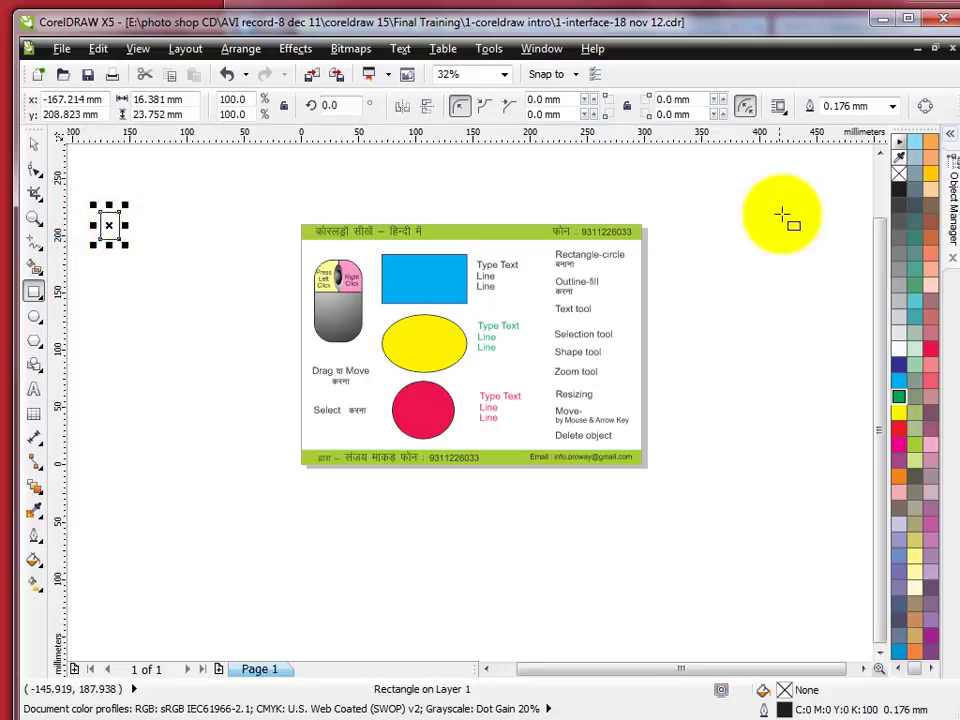
{"action": "left_click_drag", "start_coordinate": [797, 161], "coordinate": [821, 181]}
{"action": "left_click_drag", "start_coordinate": [701, 463], "coordinate": [801, 541]}
{"action": "left_click", "coordinate": [33, 142]}
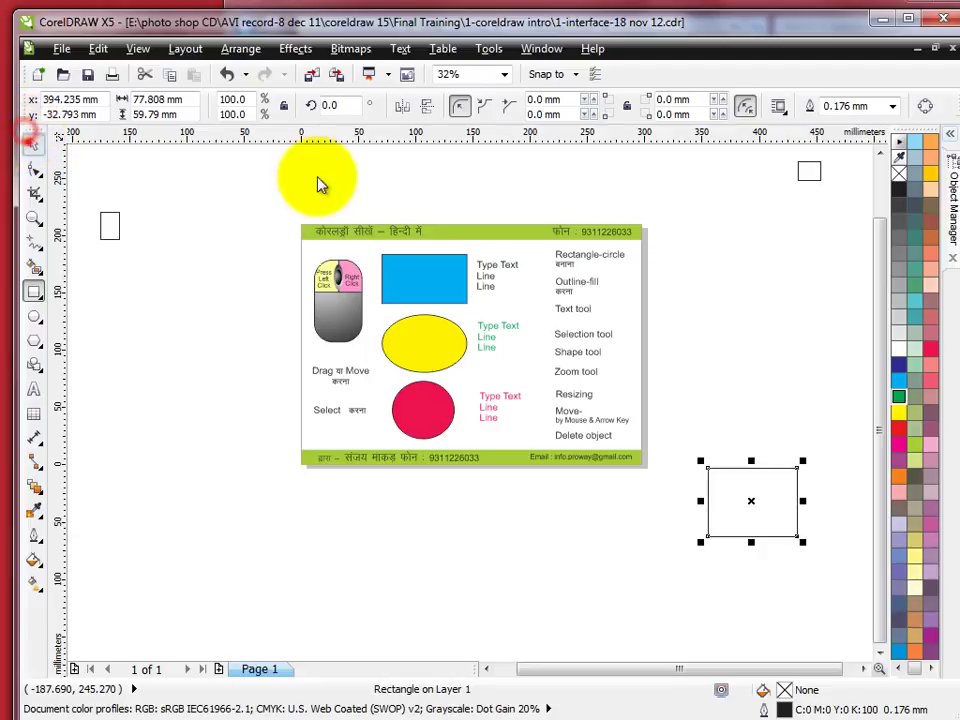
- Zoom to the page width, and zoom out to fit all objects including the rectangles outside the page
{"action": "left_click", "coordinate": [35, 222]}
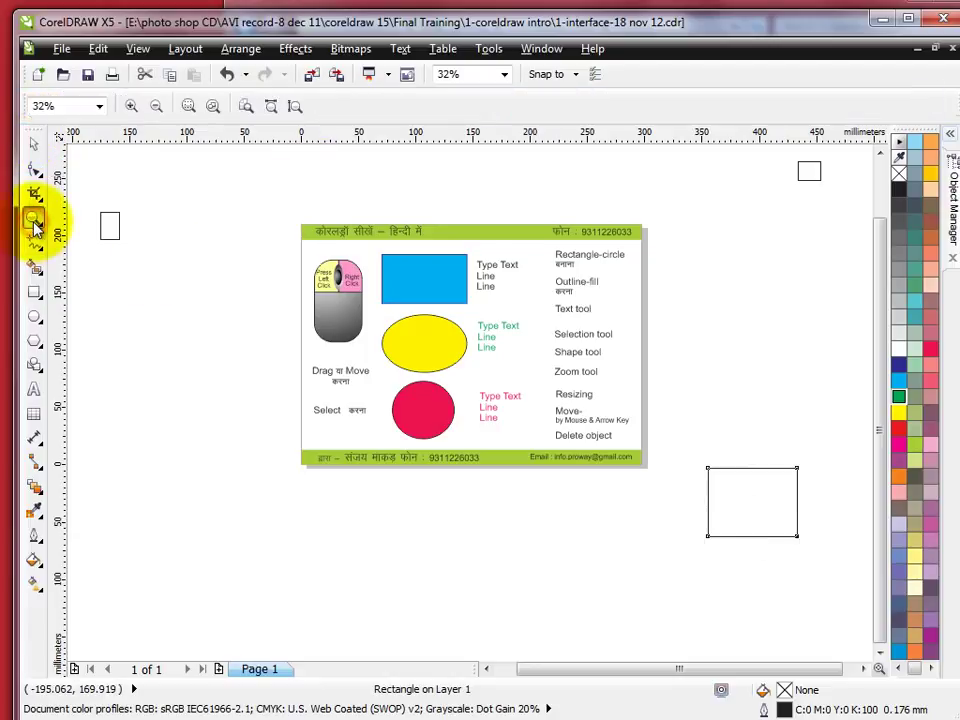
{"action": "left_click", "coordinate": [277, 110]}
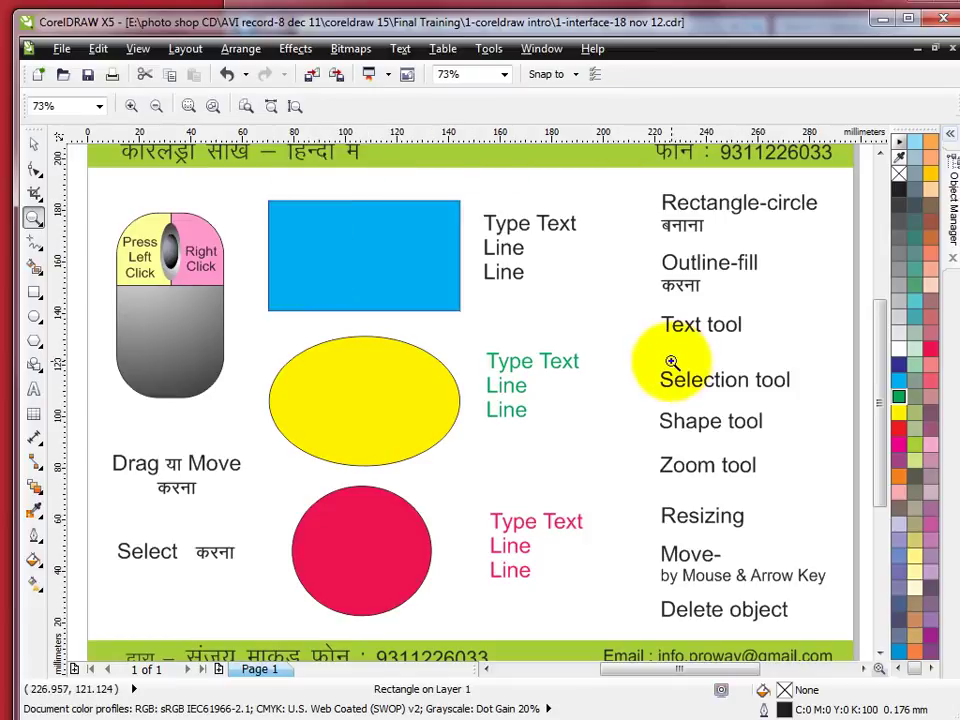
{"action": "key", "text": "F4"}
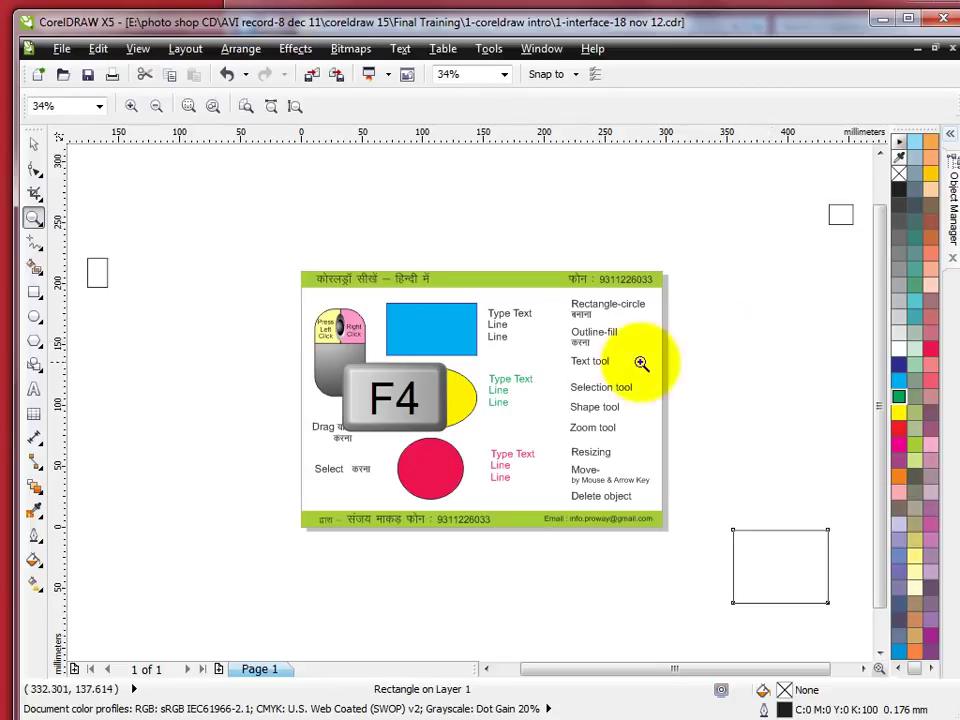
- Delete the three rectangles outside the page and zoom to fit the remaining objects
{"action": "left_click", "coordinate": [31, 147]}
{"action": "left_click_drag", "start_coordinate": [139, 224], "coordinate": [77, 343]}
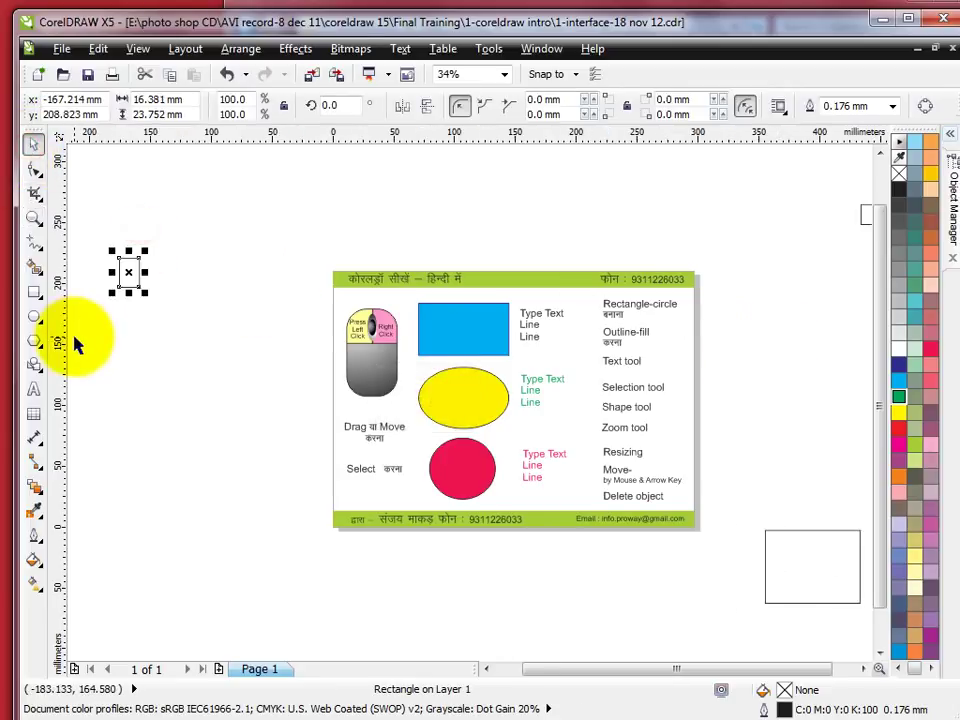
{"action": "left_click", "coordinate": [845, 213]}
{"action": "left_click", "coordinate": [858, 214]}
{"action": "left_click", "coordinate": [814, 533]}
{"action": "left_click", "coordinate": [786, 538]}
{"action": "key", "text": "Delete"}
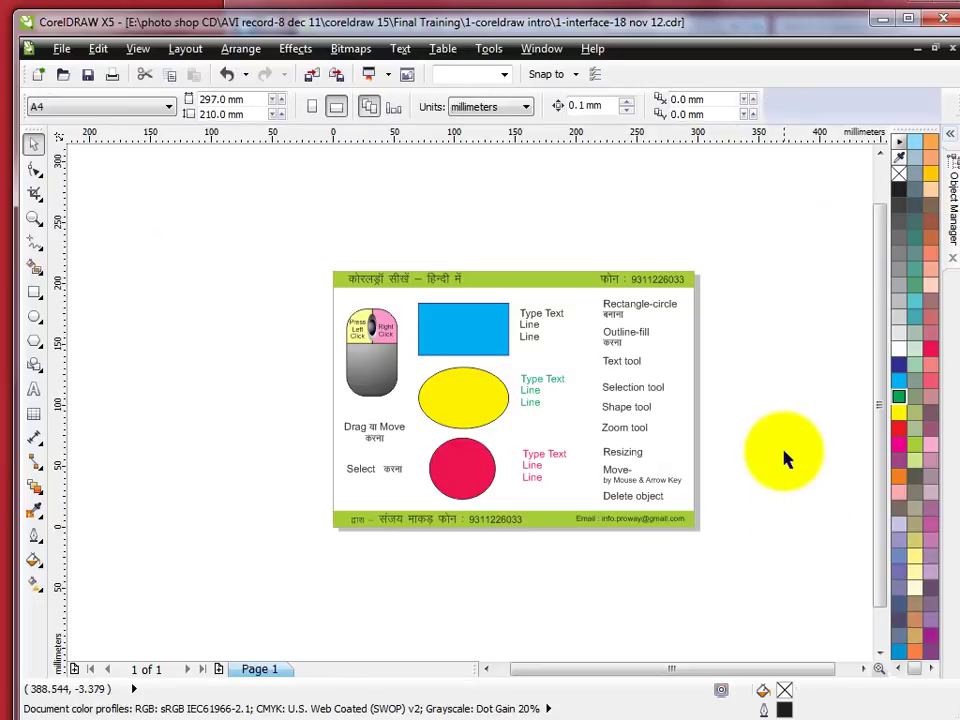
{"action": "key", "text": "F4"}
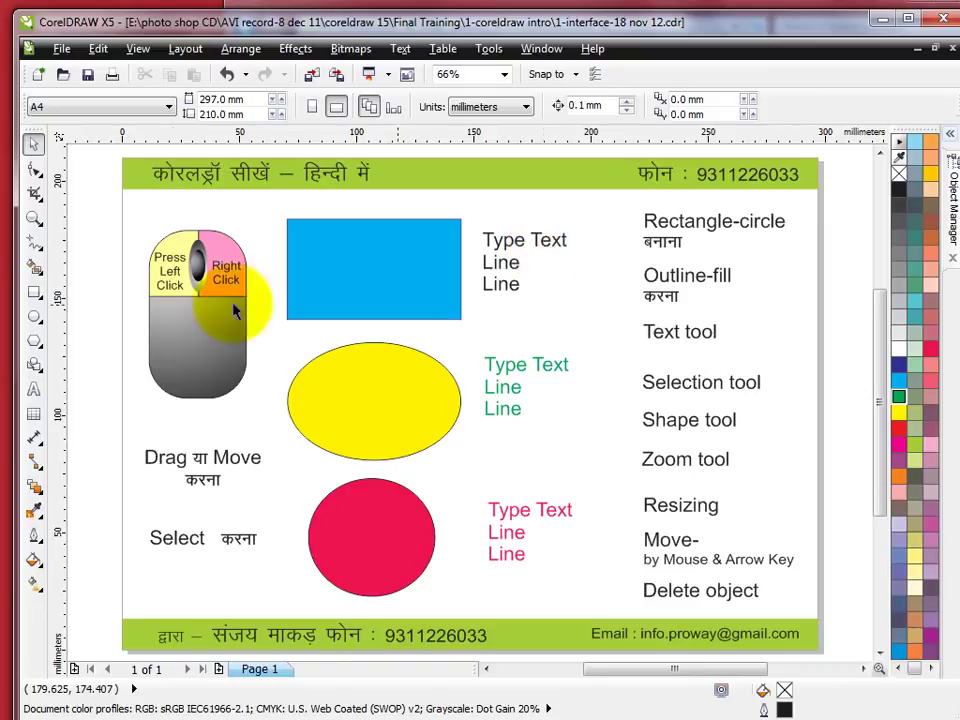
- Make the letters "ype" italic in the black "Type Text" block beside the blue rectangle
{"action": "left_click", "coordinate": [34, 388]}
{"action": "key", "text": "F2"}
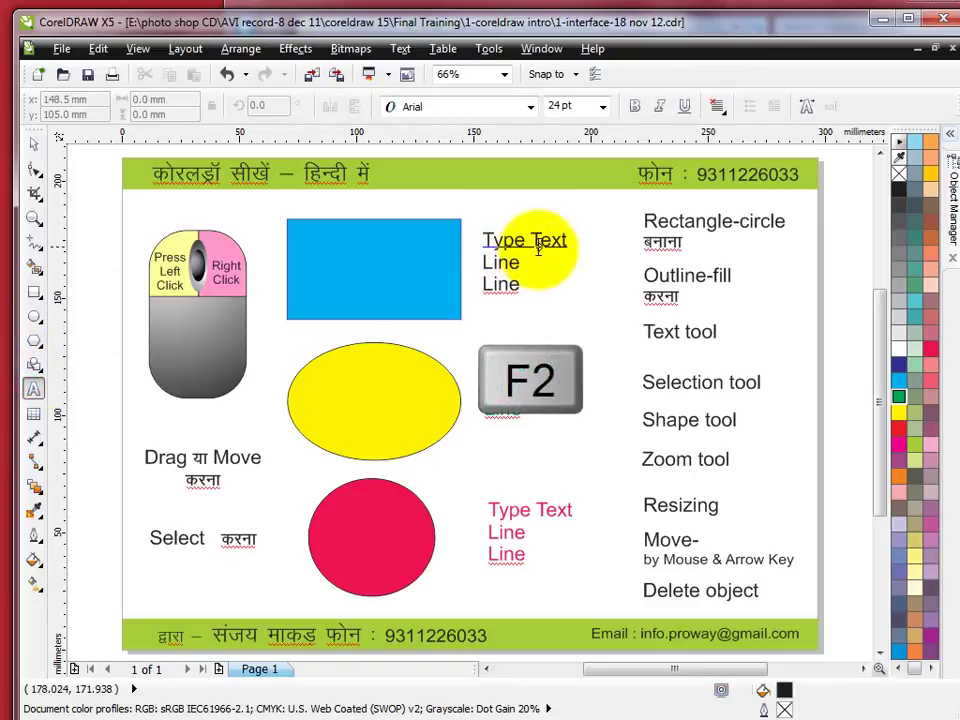
{"action": "left_click_drag", "start_coordinate": [461, 214], "coordinate": [587, 312]}
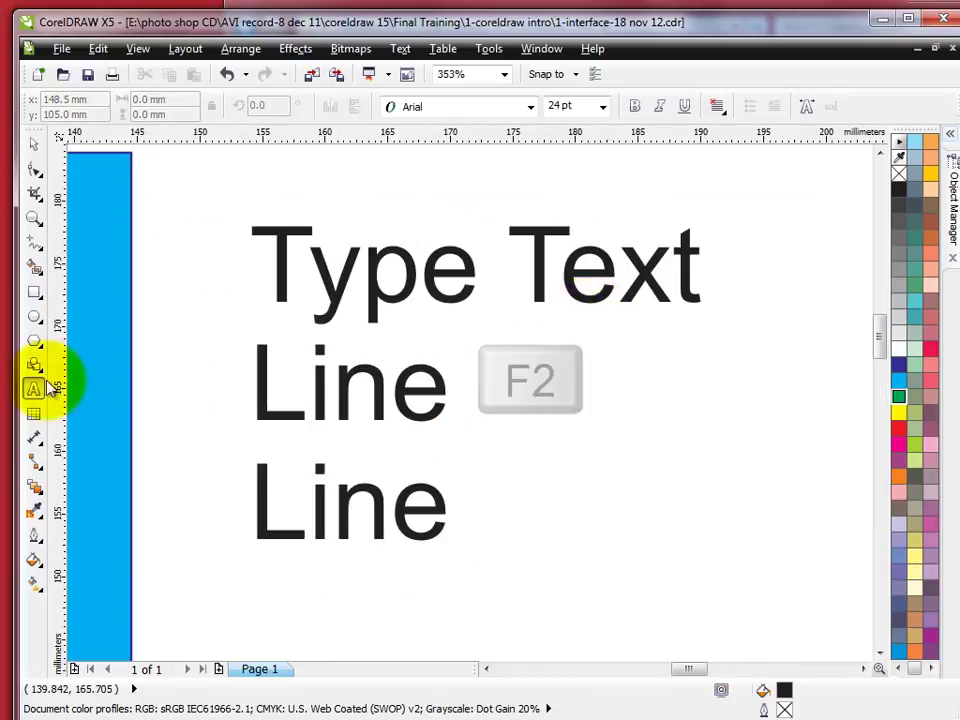
{"action": "left_click", "coordinate": [33, 390]}
{"action": "left_click_drag", "start_coordinate": [281, 258], "coordinate": [464, 258]}
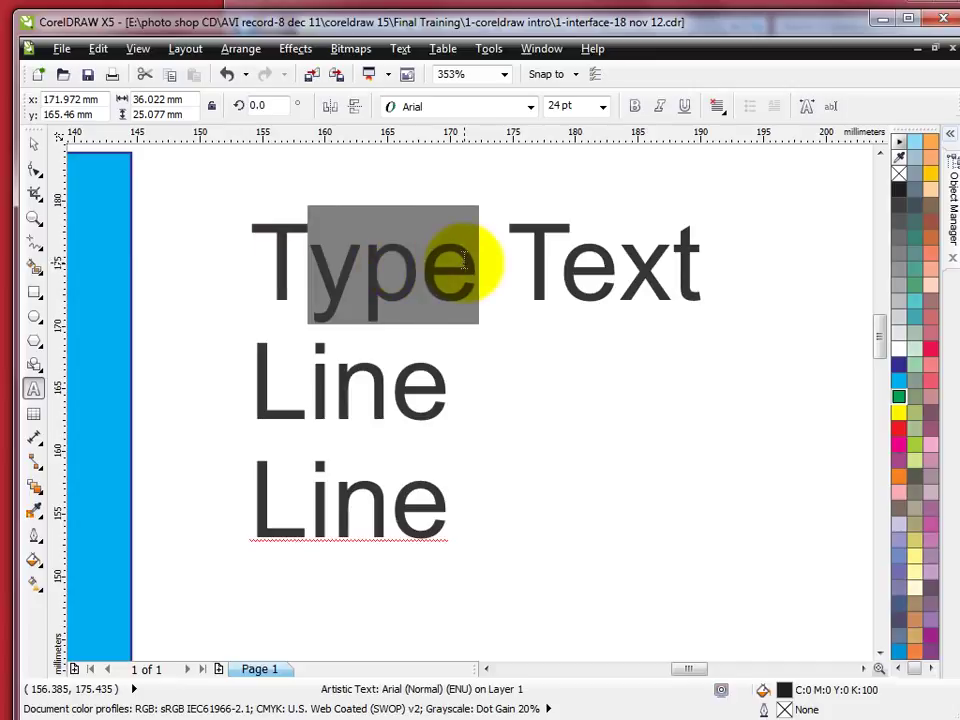
{"action": "left_click", "coordinate": [659, 106]}
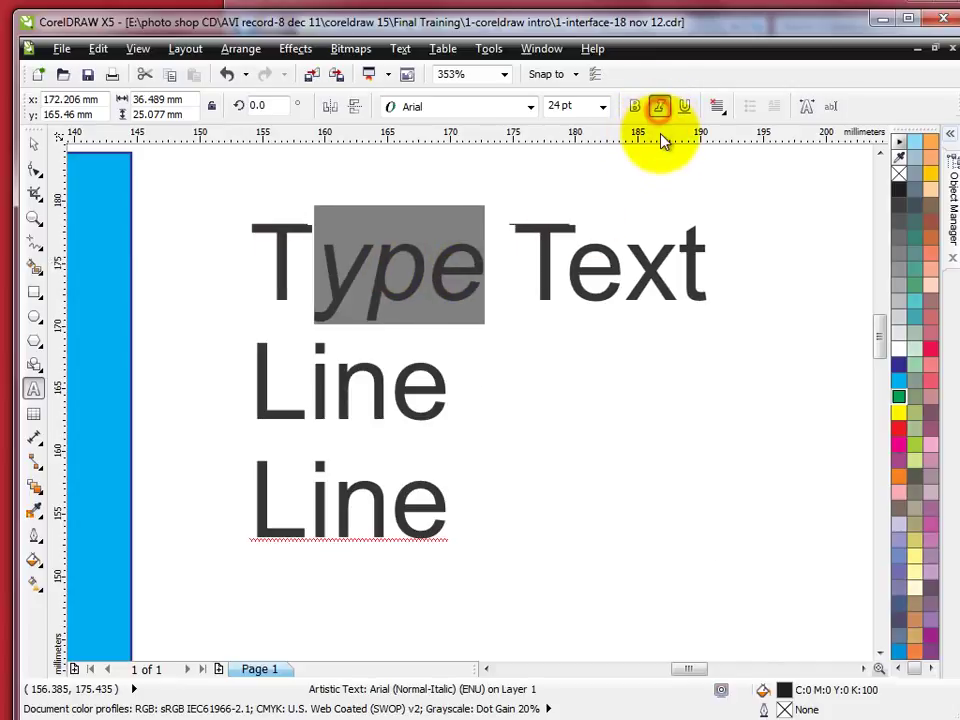
{"action": "left_click", "coordinate": [33, 145]}
- Zoom far out and back to the whole page, then magnify the green text block with a one-shot zoom and zoom out again
{"action": "scroll", "coordinate": [502, 322], "scroll_direction": "down", "scroll_amount": 9}
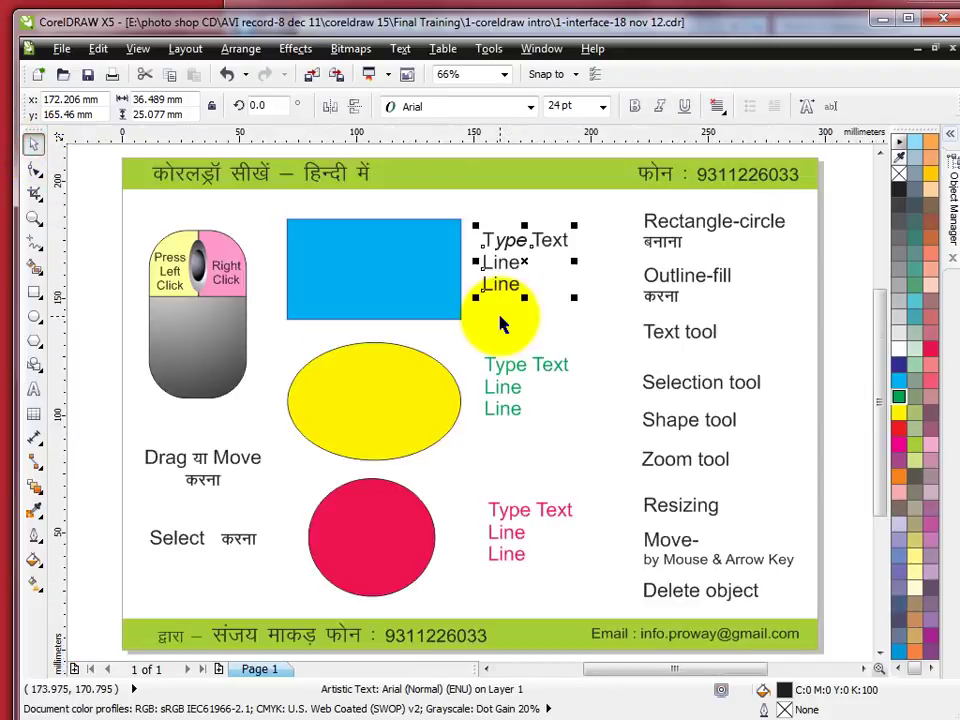
{"action": "scroll", "coordinate": [502, 322], "scroll_direction": "down", "scroll_amount": 5}
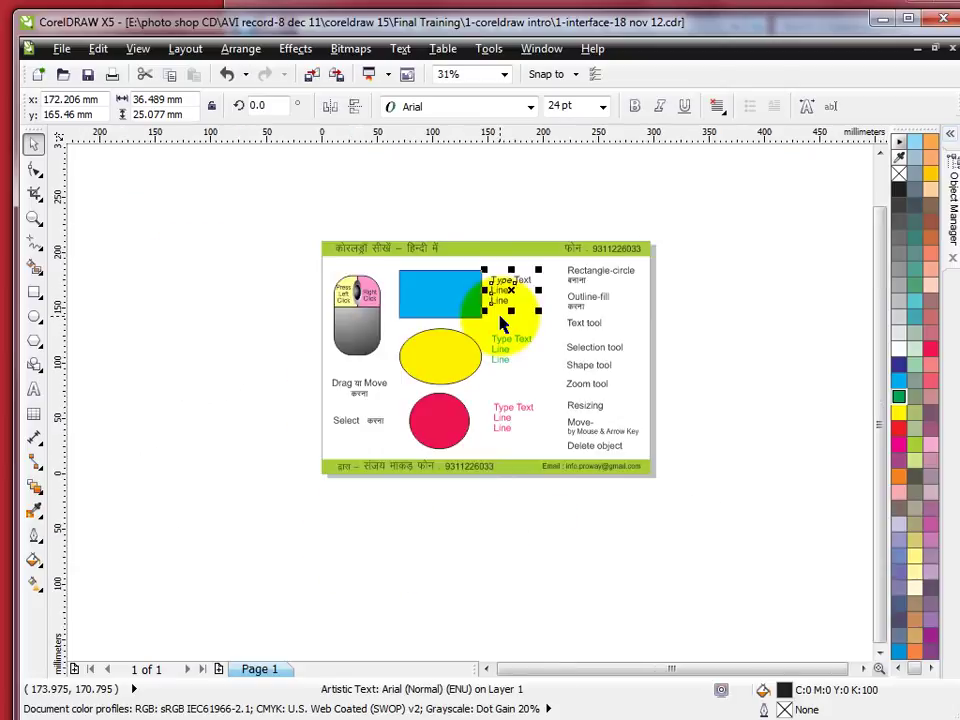
{"action": "scroll", "coordinate": [502, 322], "scroll_direction": "down", "scroll_amount": 1}
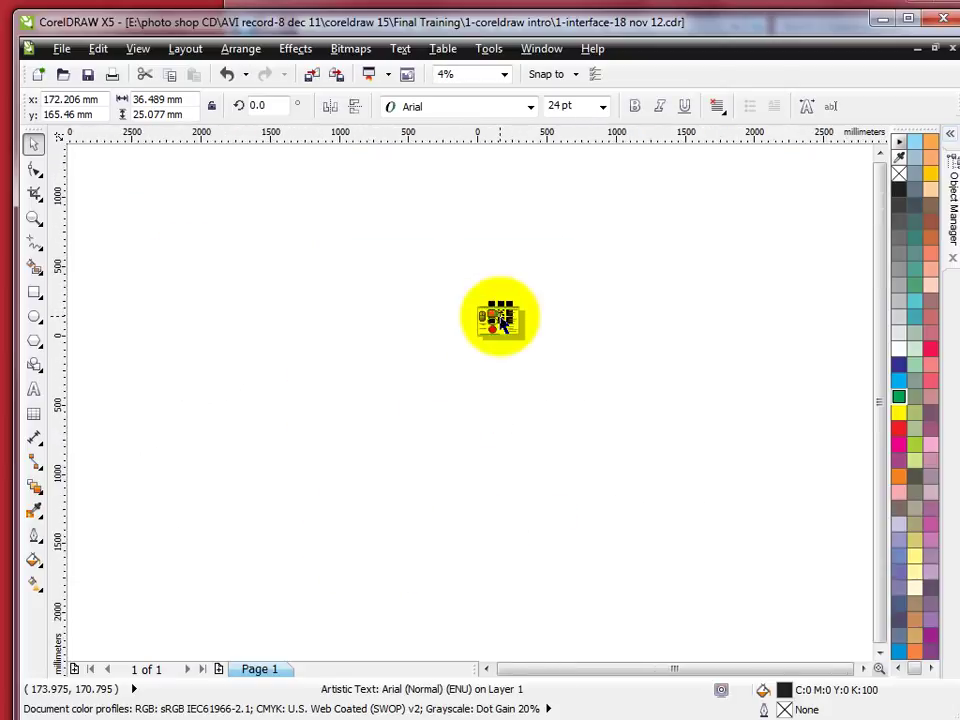
{"action": "scroll", "coordinate": [502, 322], "scroll_direction": "up", "scroll_amount": 4}
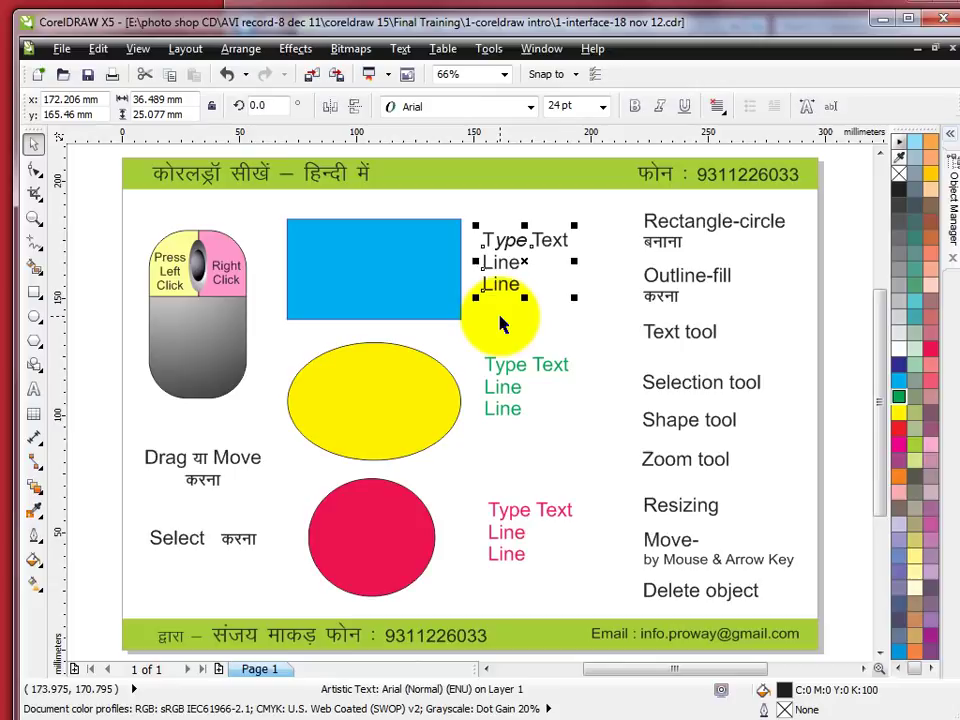
{"action": "key", "text": "F2"}
{"action": "left_click_drag", "start_coordinate": [439, 334], "coordinate": [590, 452]}
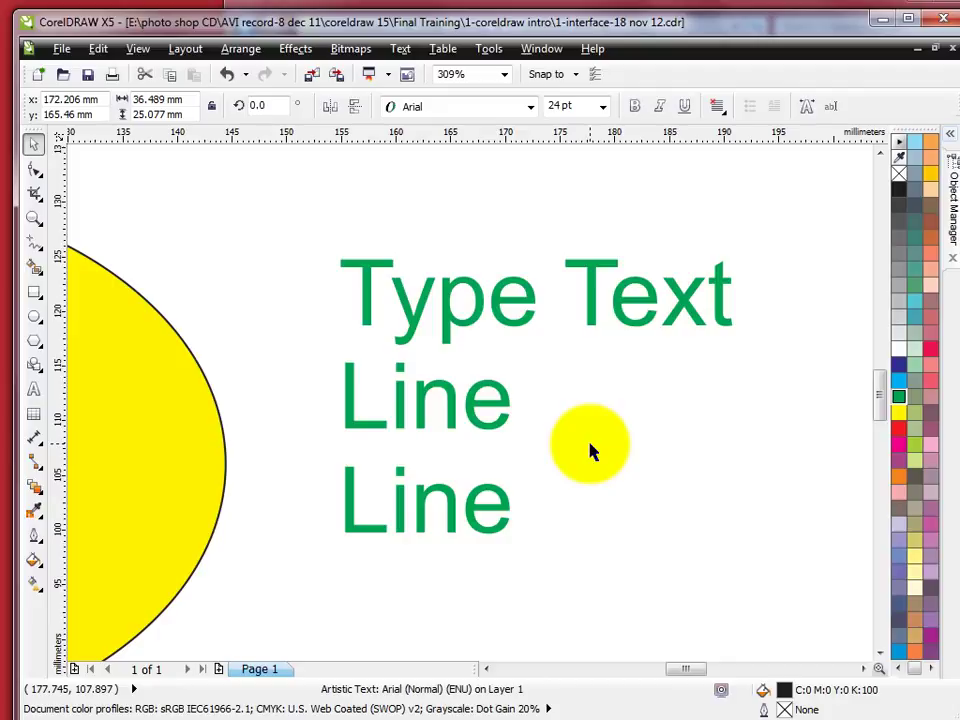
{"action": "key", "text": "F3"}
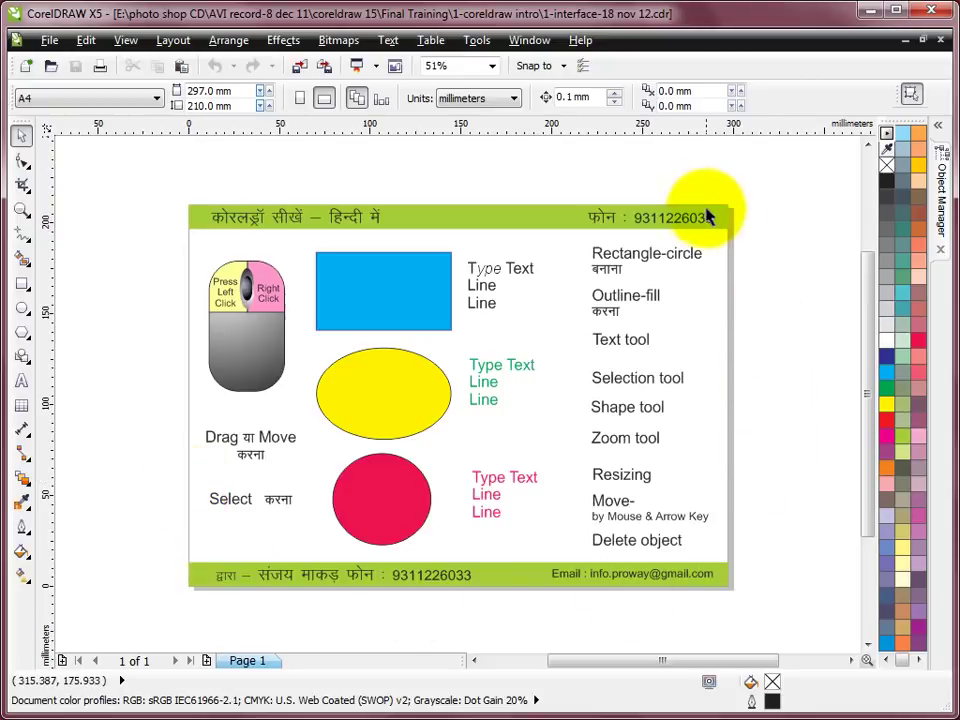
- Draw an unfilled rectangle about 107.3 × 58.8 mm across the page's left edge, plus yellow-orange 58.3 × 14.4 mm and brown 65 × 8.8 mm rectangles above the page
{"action": "left_click", "coordinate": [22, 283]}
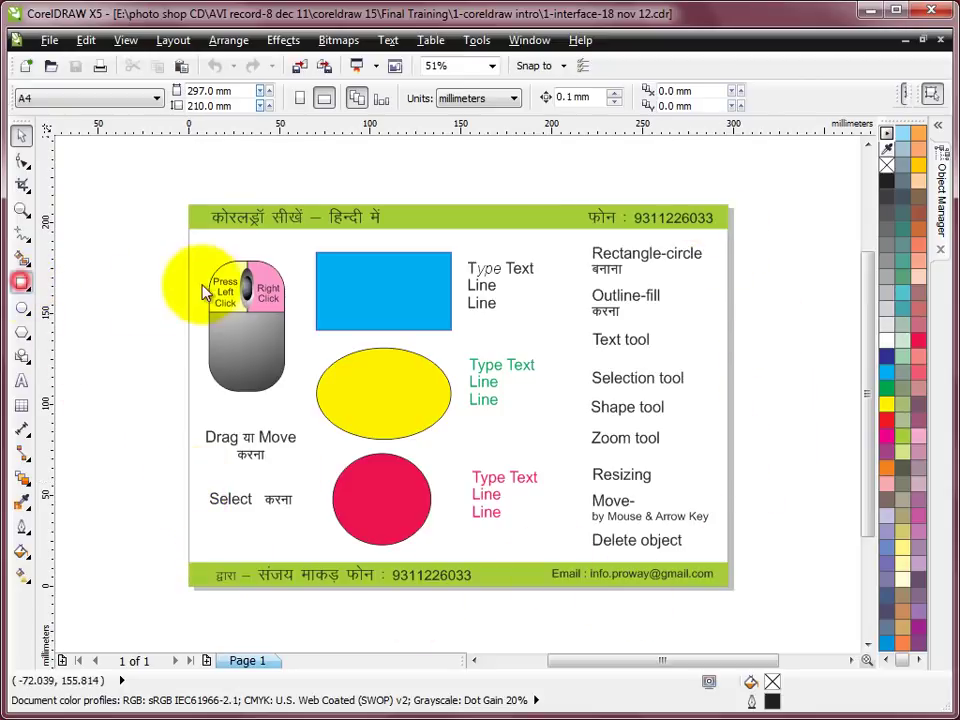
{"action": "left_click_drag", "start_coordinate": [101, 251], "coordinate": [296, 358]}
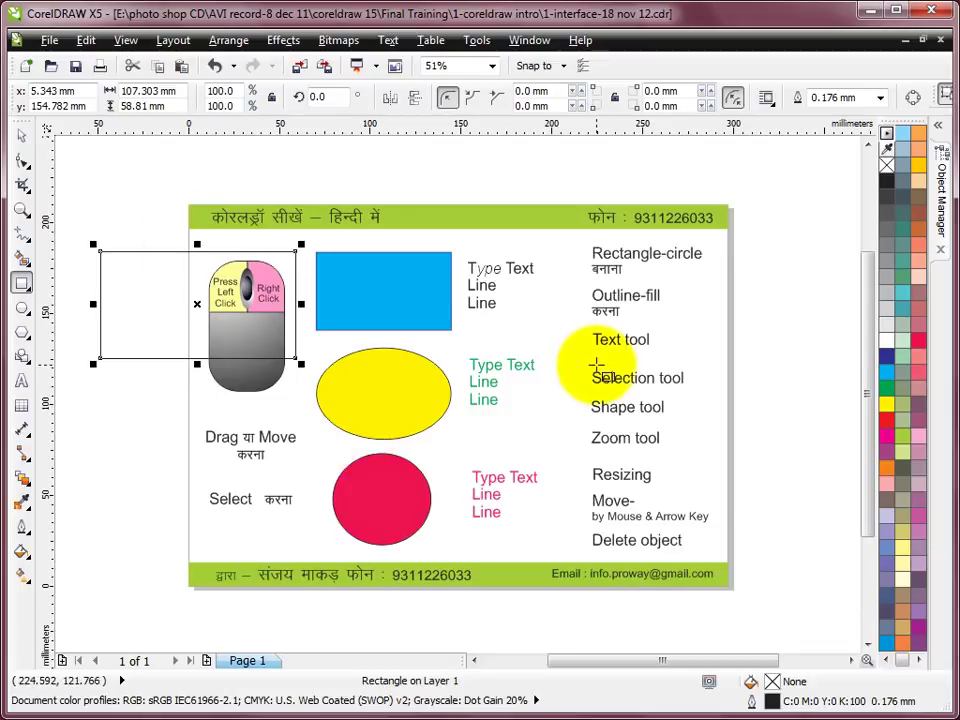
{"action": "left_click_drag", "start_coordinate": [626, 150], "coordinate": [734, 177]}
{"action": "left_click", "coordinate": [918, 165]}
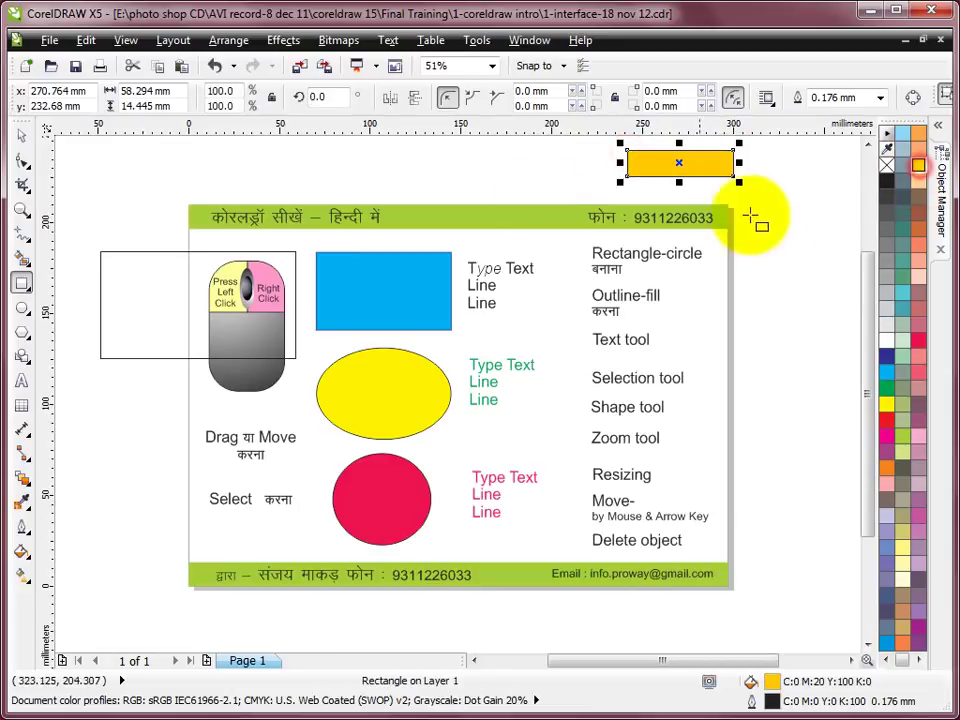
{"action": "left_click_drag", "start_coordinate": [133, 154], "coordinate": [251, 170]}
{"action": "left_click", "coordinate": [918, 212]}
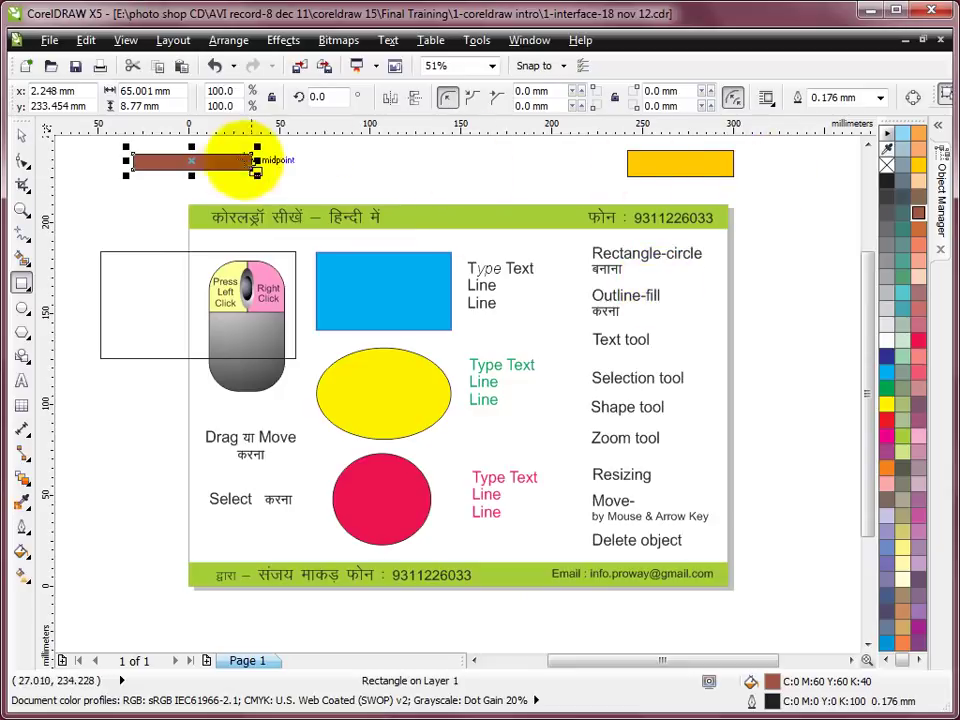
- Add two new pages after Page 1 and return to Page 1
{"action": "left_click", "coordinate": [206, 662]}
{"action": "left_click", "coordinate": [206, 662]}
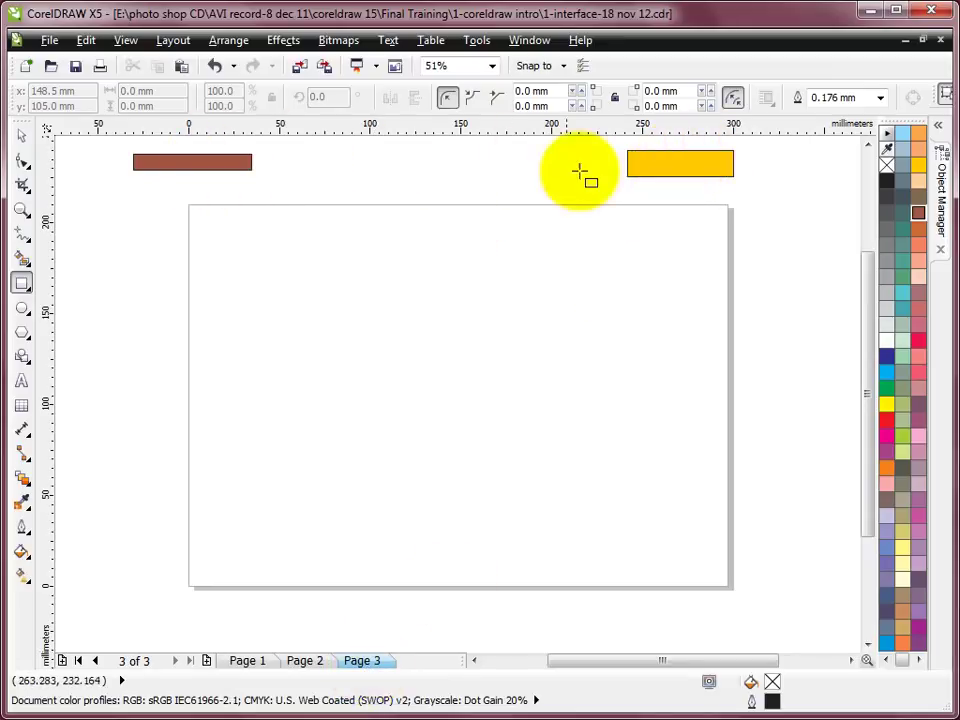
{"action": "left_click", "coordinate": [243, 664]}
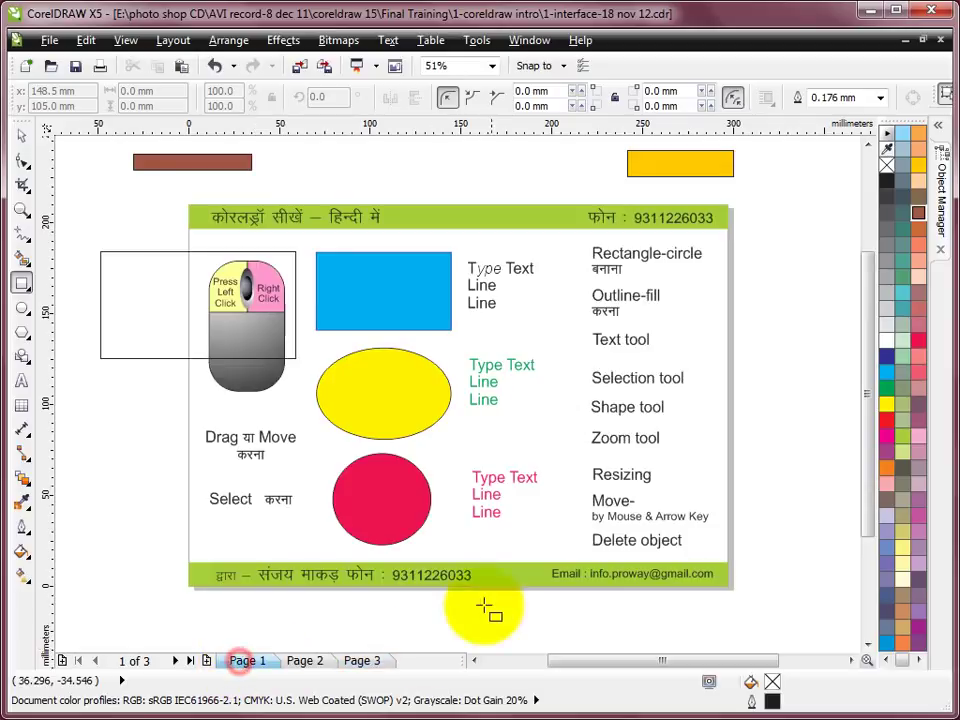
- Move the yellow-orange rectangle from the desktop area onto Page 1, just above the black "Type Text" block
{"action": "left_click", "coordinate": [21, 135]}
{"action": "left_click", "coordinate": [204, 164]}
{"action": "left_click", "coordinate": [698, 166]}
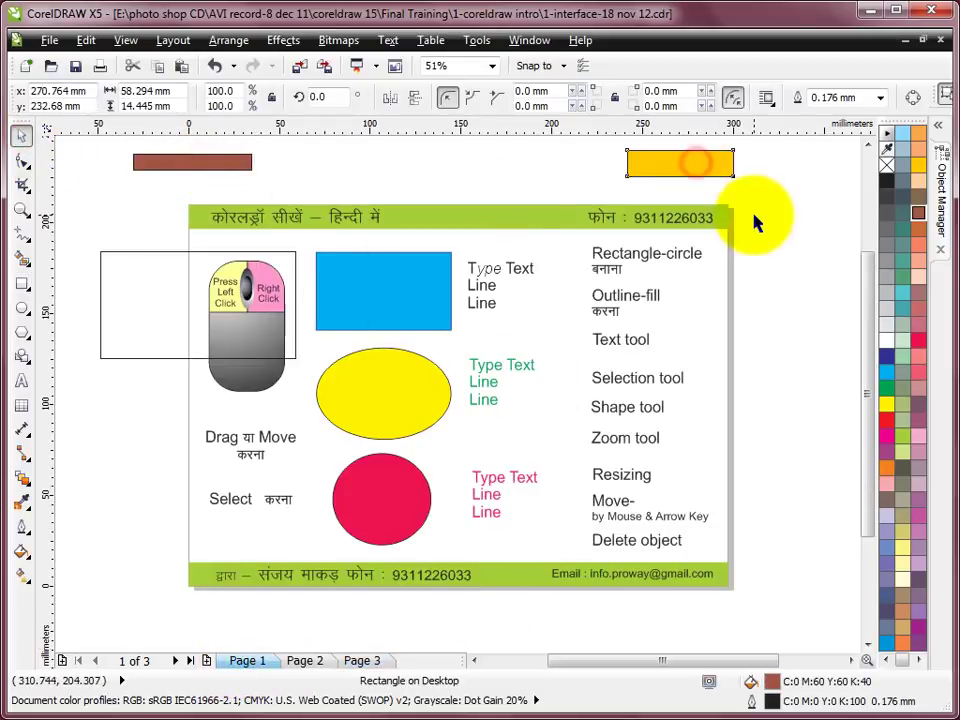
{"action": "left_click_drag", "start_coordinate": [698, 167], "coordinate": [531, 244]}
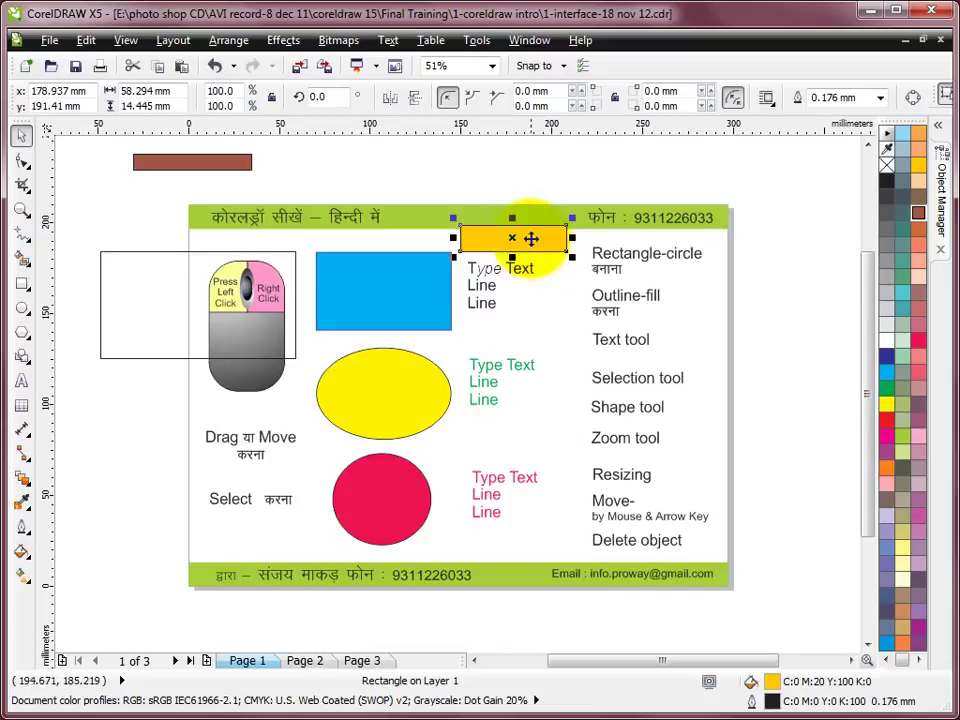
- On Page 2, move the brown rectangle from the desktop area onto the page, near its centre
{"action": "left_click", "coordinate": [308, 660]}
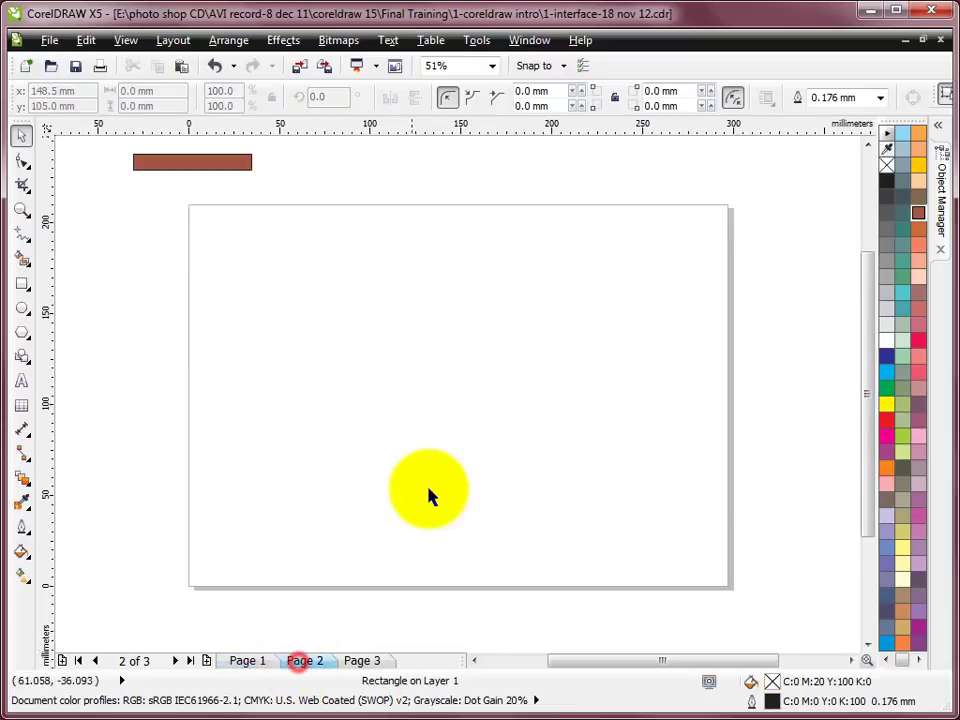
{"action": "left_click", "coordinate": [226, 165]}
{"action": "left_click_drag", "start_coordinate": [212, 164], "coordinate": [460, 355]}
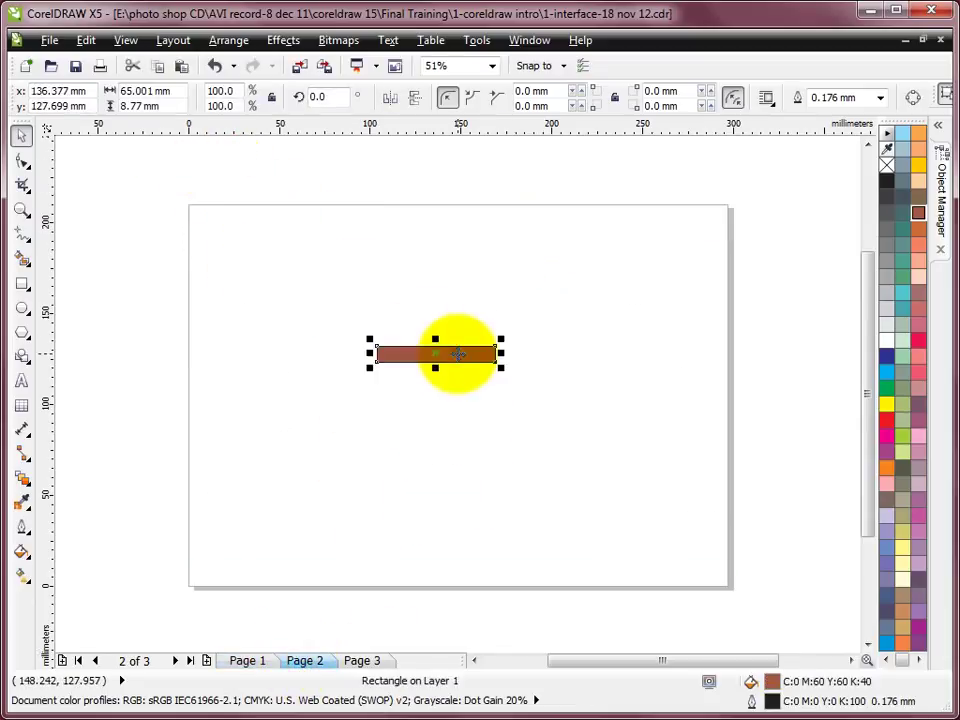
- View Pages 1, 2 and 3 in turn to compare which rectangles appear on each
{"action": "left_click", "coordinate": [247, 662]}
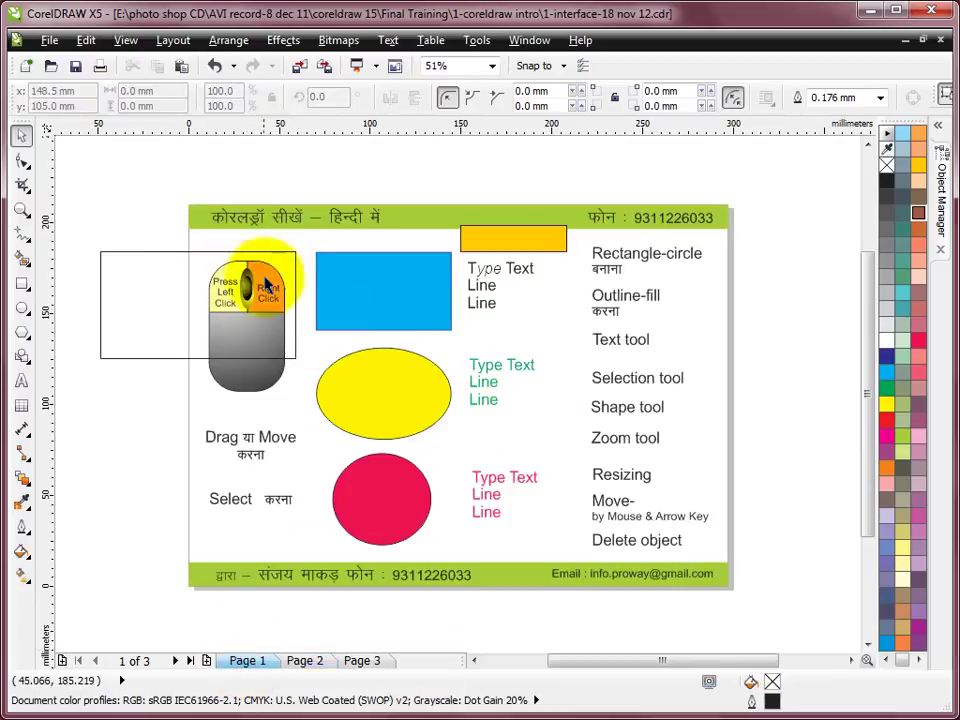
{"action": "left_click", "coordinate": [310, 667]}
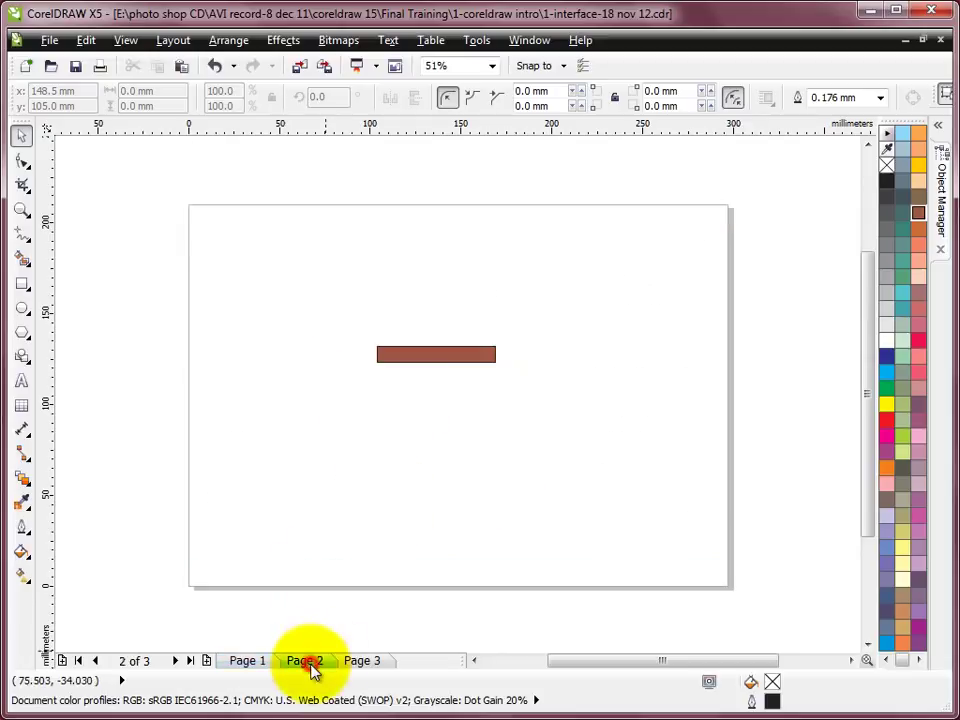
{"action": "left_click", "coordinate": [365, 661]}
- On Page 1, move the unfilled rectangle completely above the page and zoom to fit all objects
{"action": "left_click", "coordinate": [246, 661]}
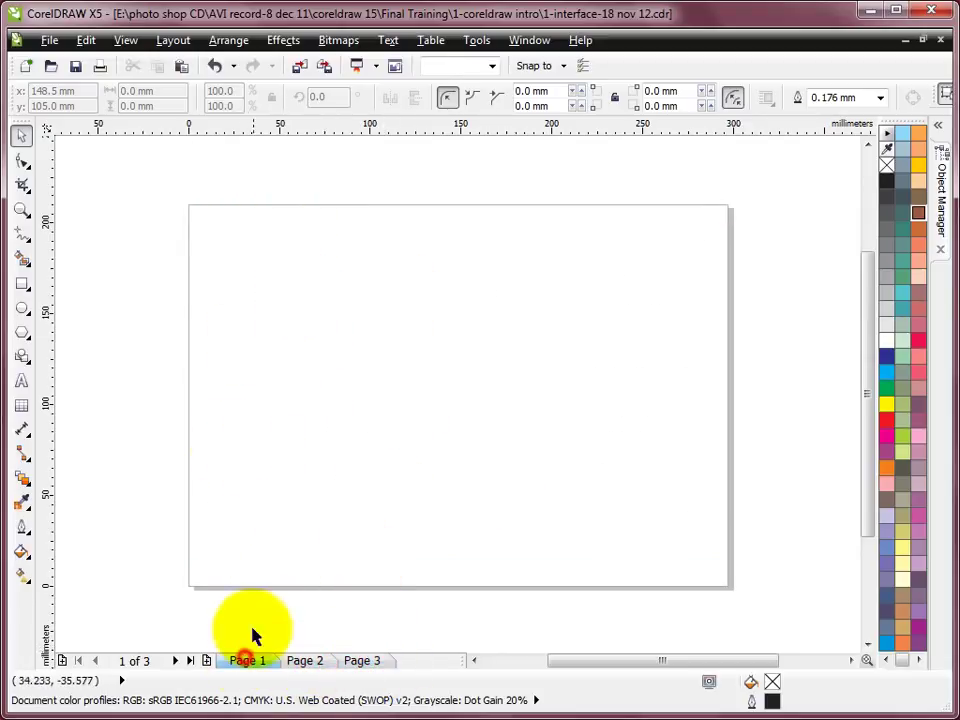
{"action": "left_click_drag", "start_coordinate": [234, 260], "coordinate": [511, 168]}
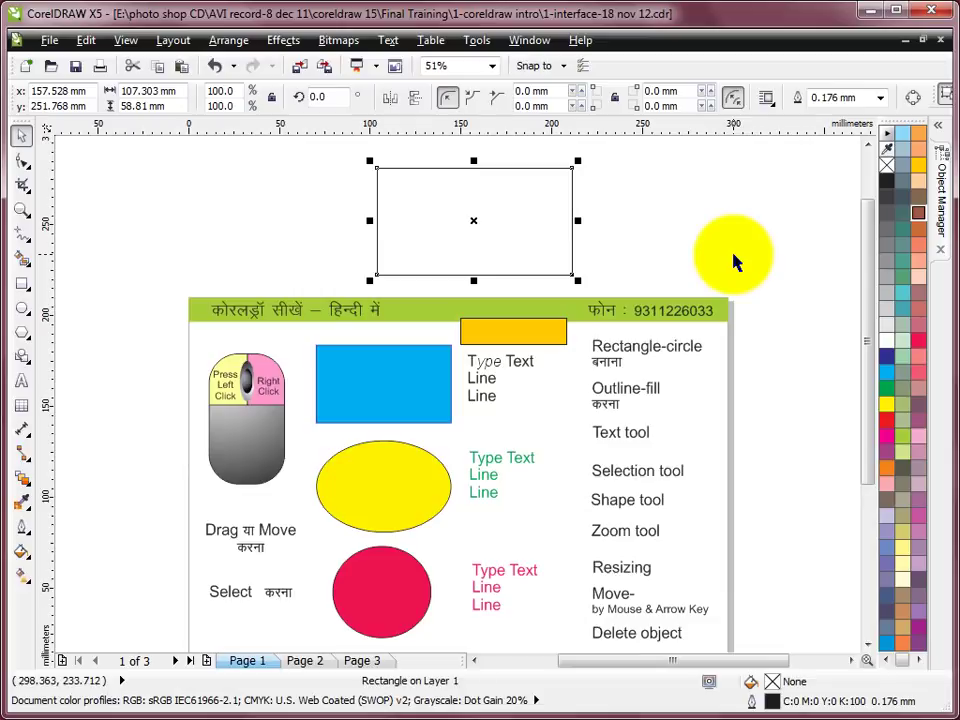
{"action": "key", "text": "F4"}
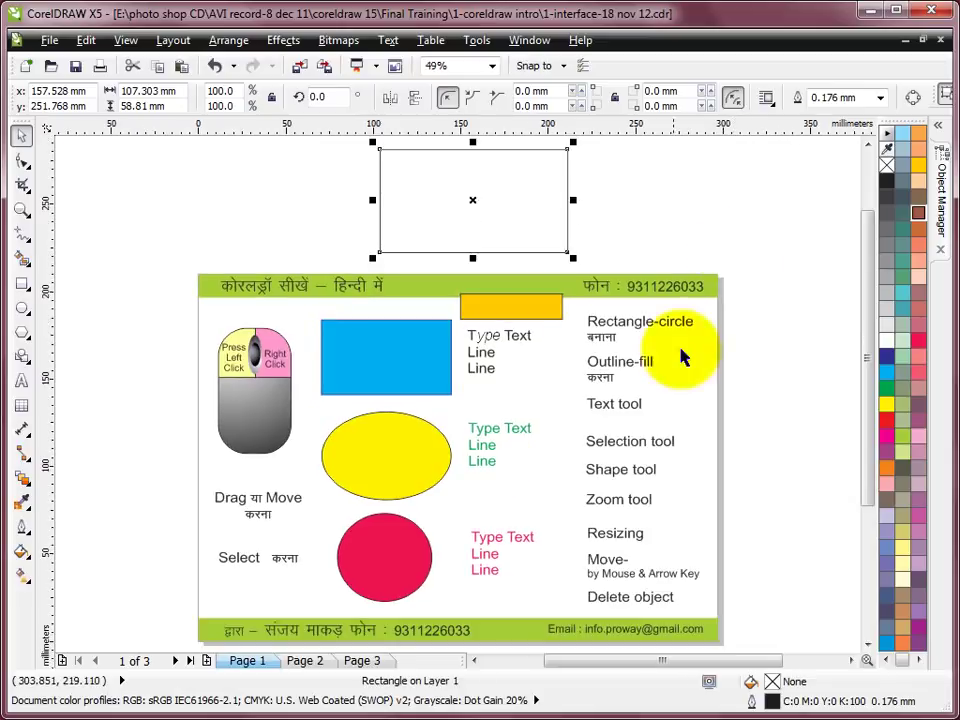